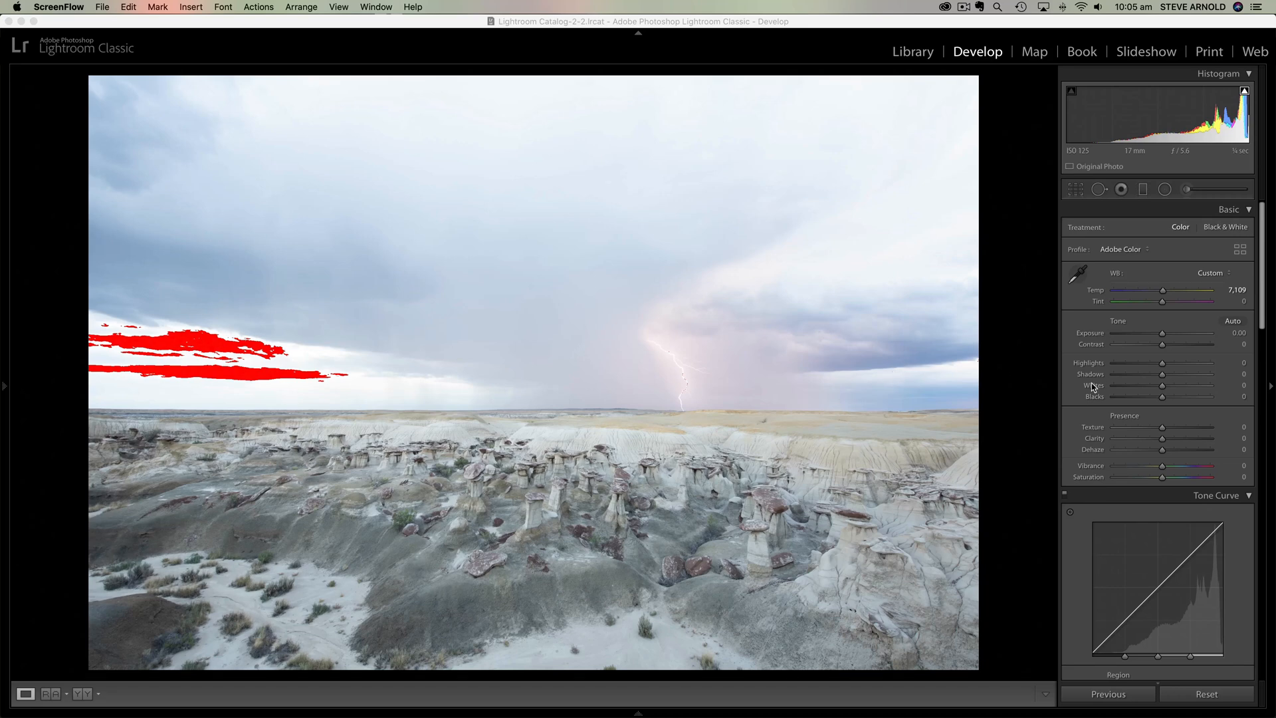
Step: Lower the photo's exposure to −1.60 and its highlights to −69
{"action": "left_click", "coordinate": [1162, 334]}
{"action": "left_click_drag", "start_coordinate": [1162, 334], "coordinate": [1148, 336]}
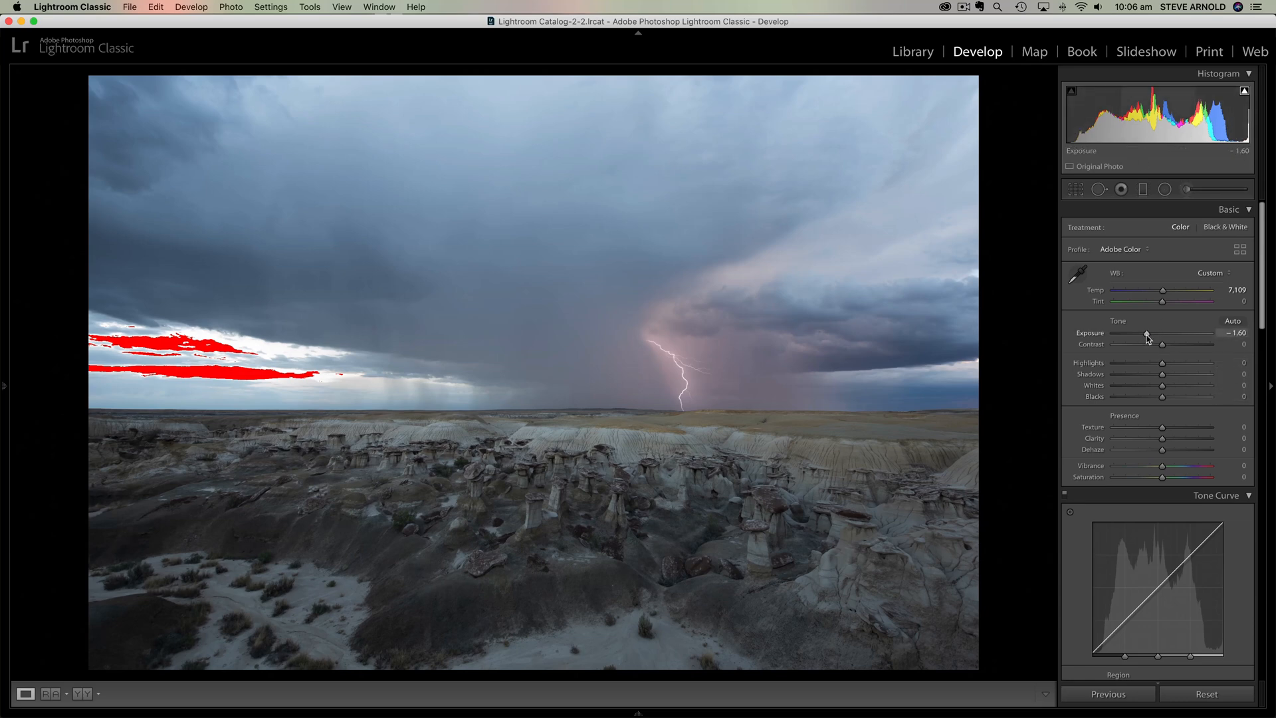
{"action": "left_click_drag", "start_coordinate": [1147, 334], "coordinate": [1162, 335]}
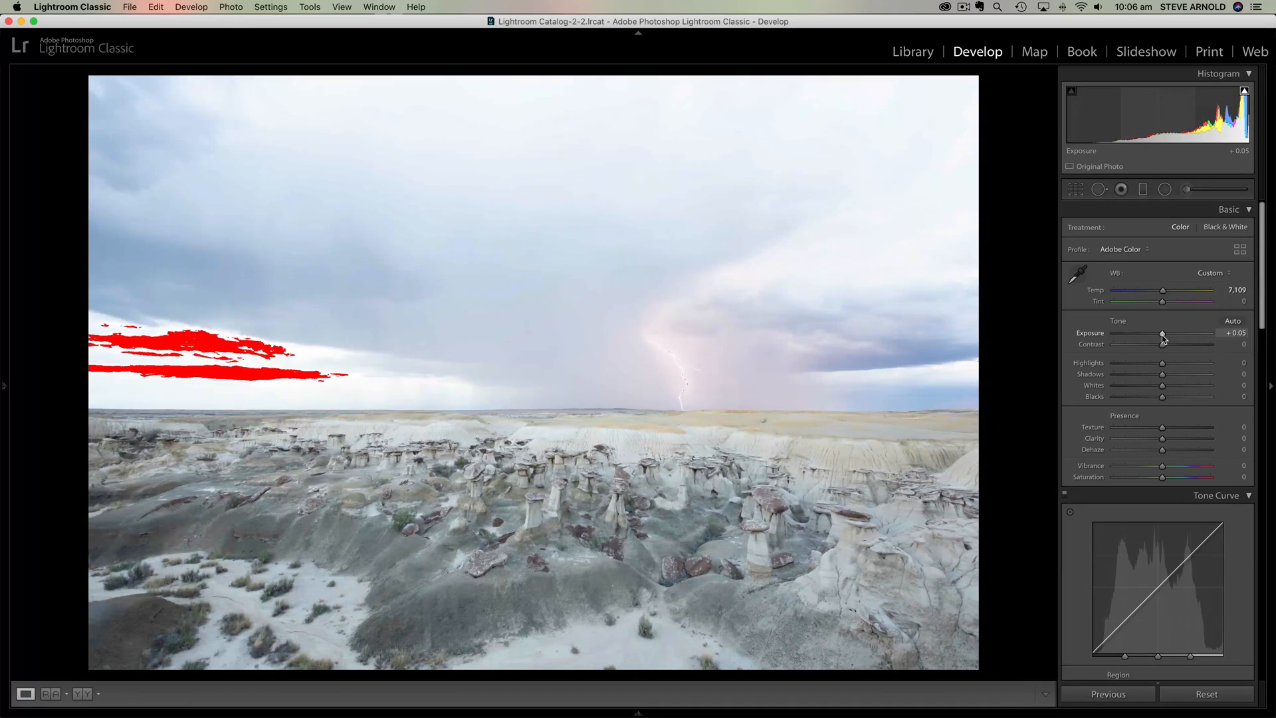
{"action": "left_click_drag", "start_coordinate": [1162, 335], "coordinate": [1148, 339]}
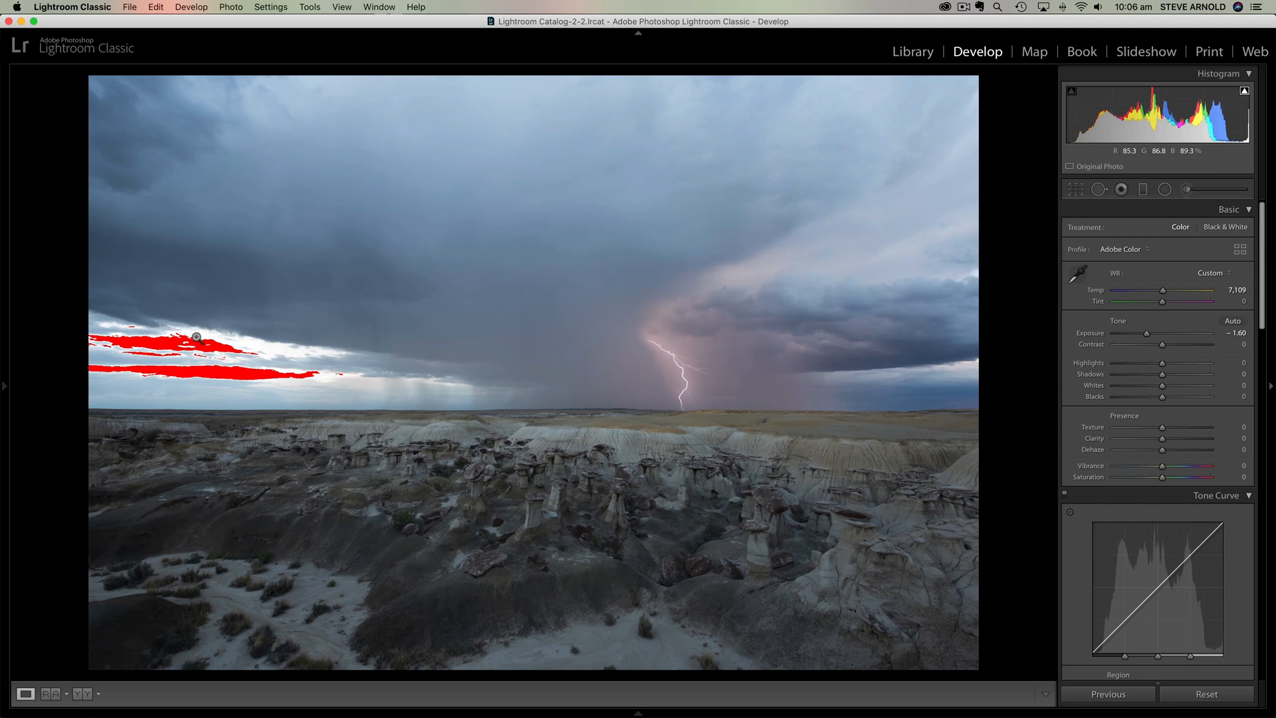
{"action": "left_click_drag", "start_coordinate": [1163, 364], "coordinate": [1134, 365]}
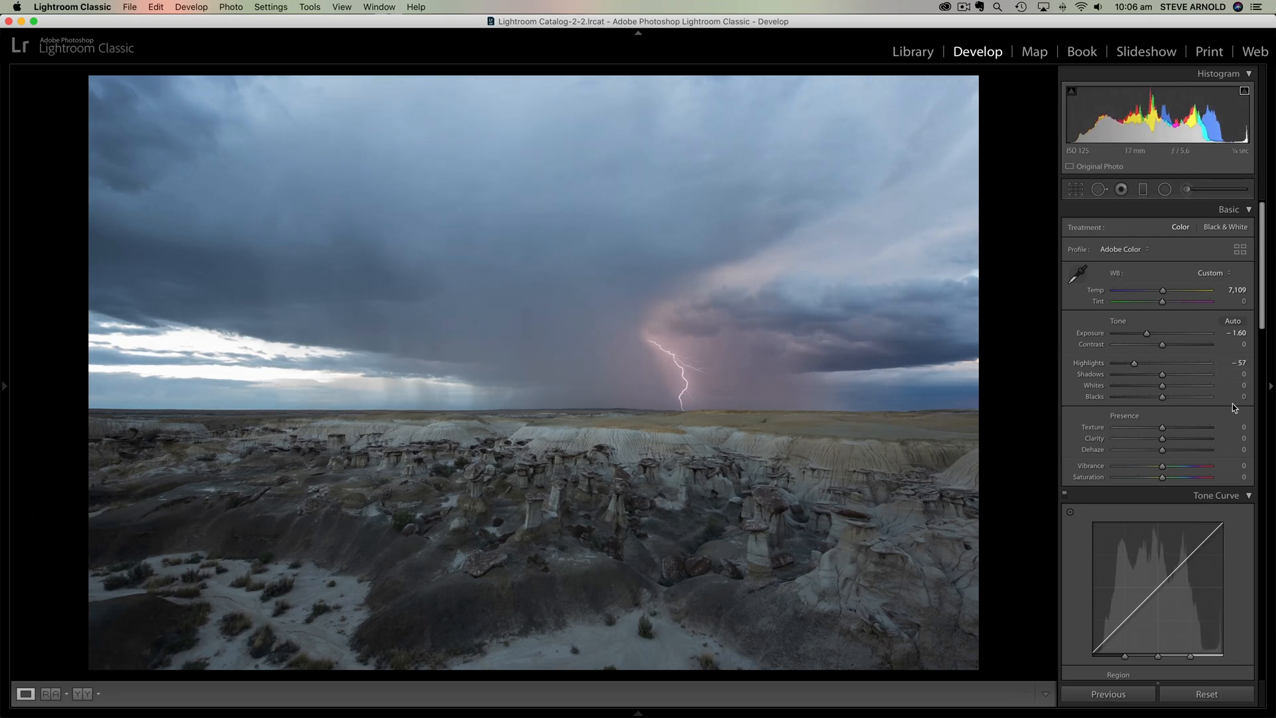
{"action": "left_click_drag", "start_coordinate": [1133, 365], "coordinate": [1129, 365]}
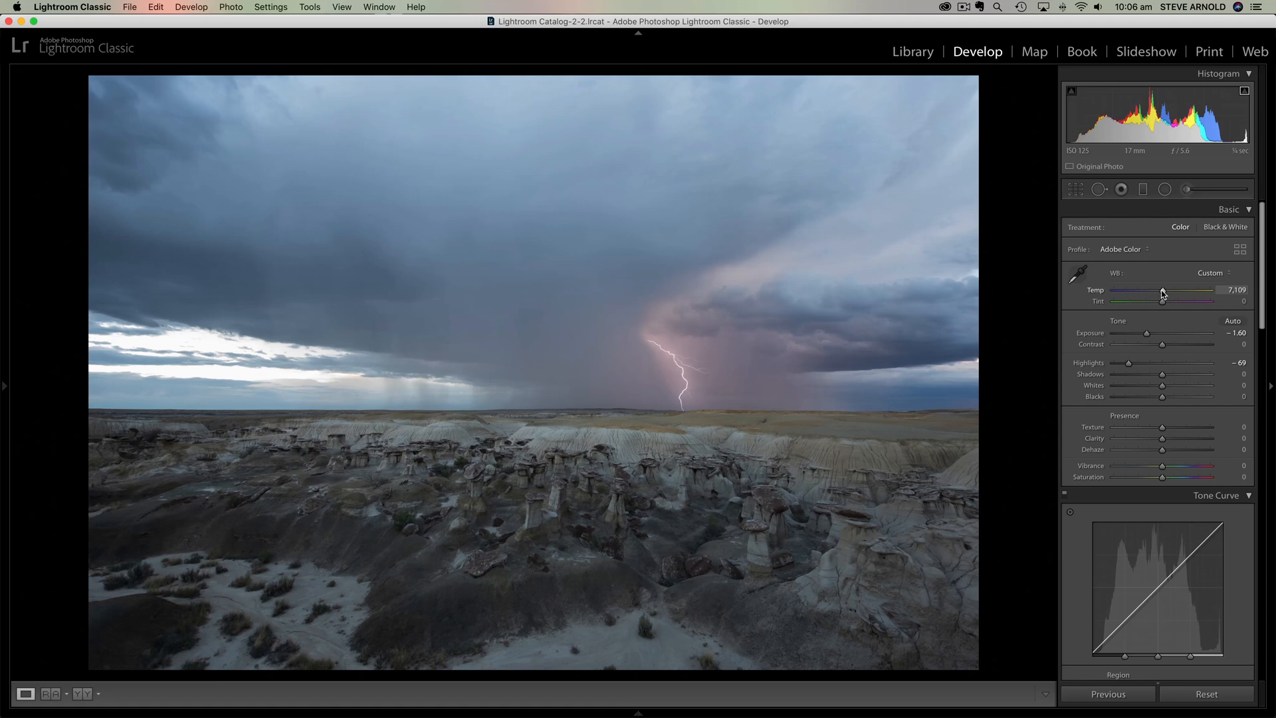
Step: Warm the white balance to a temperature of 8,683 and a tint of +6
{"action": "left_click_drag", "start_coordinate": [1163, 293], "coordinate": [1176, 294]}
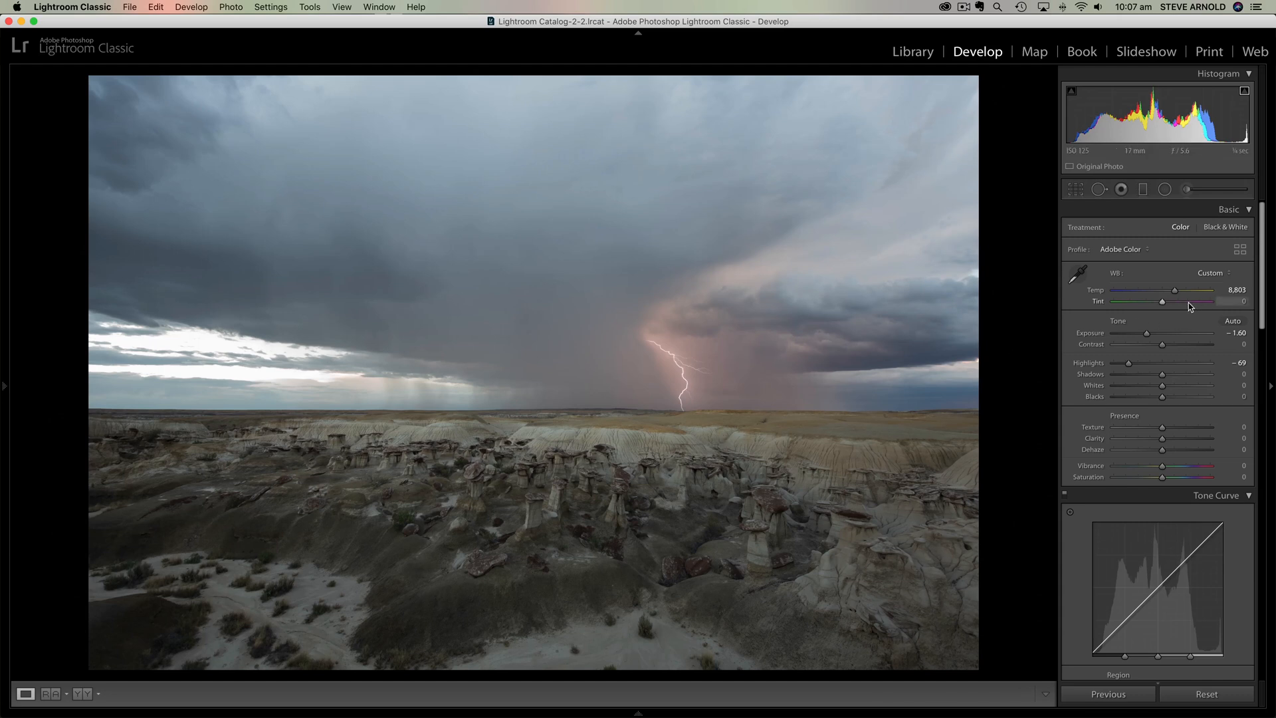
{"action": "left_click_drag", "start_coordinate": [1162, 302], "coordinate": [1165, 303]}
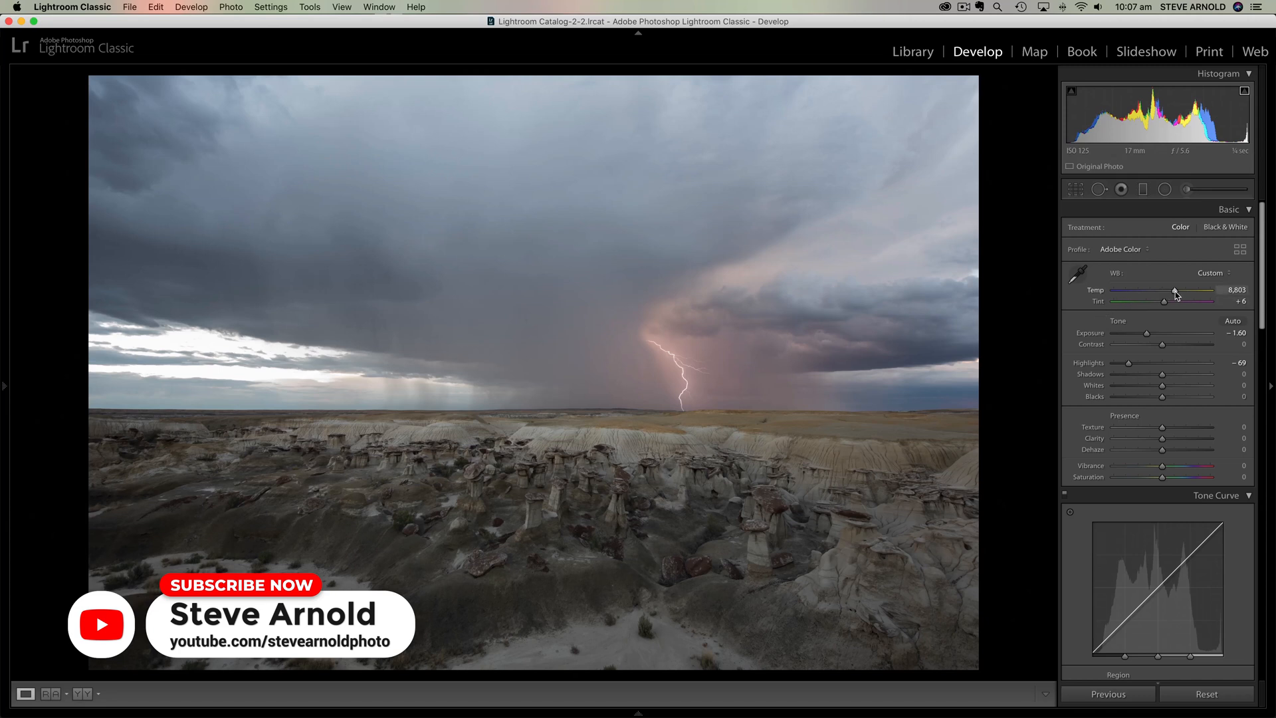
{"action": "mouse_move", "coordinate": [1175, 291]}
{"action": "left_mouse_down"}
{"action": "mouse_move", "coordinate": [1187, 290]}
{"action": "mouse_move", "coordinate": [1174, 291]}
{"action": "left_mouse_up"}
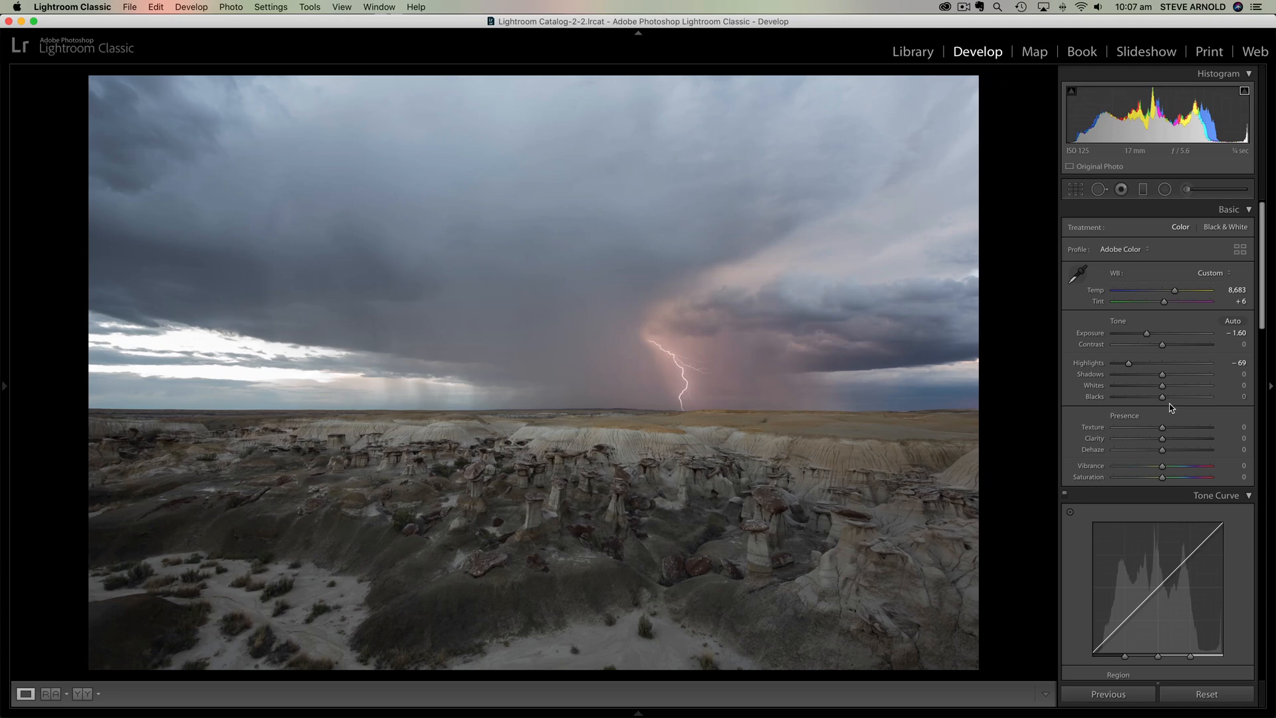
Step: Remove chromatic aberration and enable the lens profile corrections for the photo
{"action": "scroll", "coordinate": [1173, 422], "scroll_direction": "down", "scroll_amount": 2}
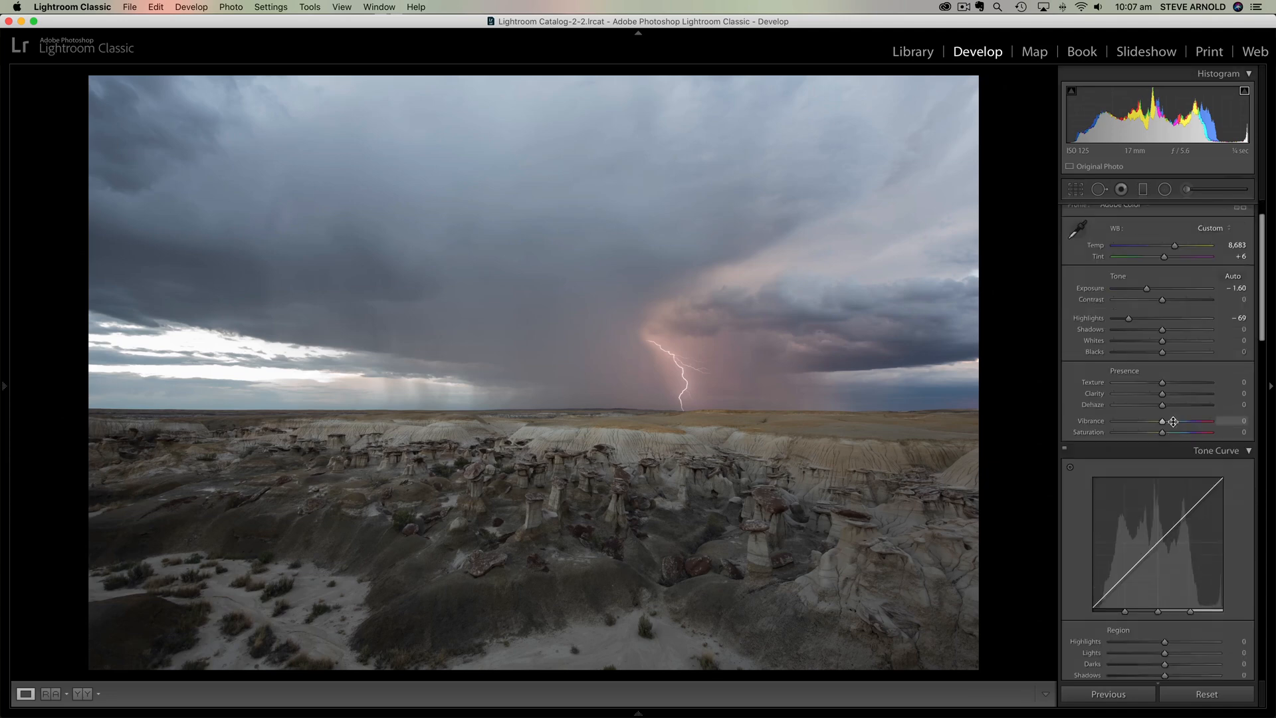
{"action": "scroll", "coordinate": [1174, 421], "scroll_direction": "down", "scroll_amount": 20}
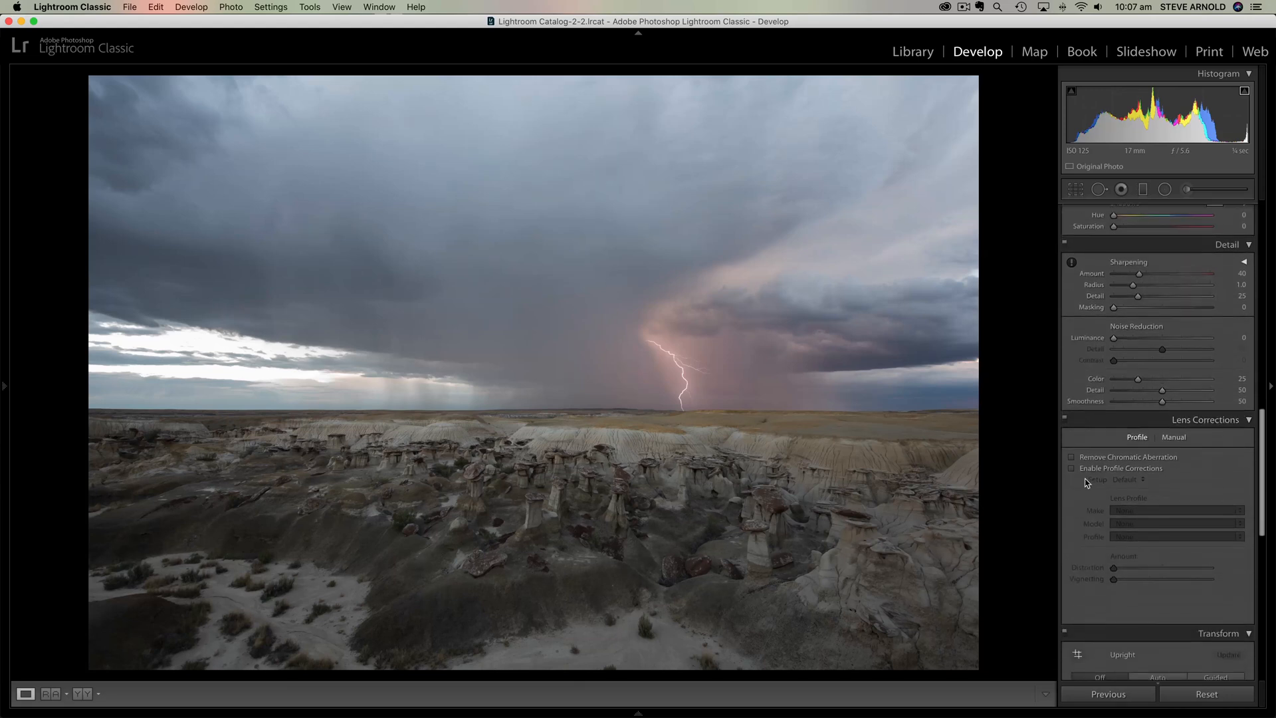
{"action": "left_click", "coordinate": [1072, 457]}
{"action": "left_click", "coordinate": [1072, 468]}
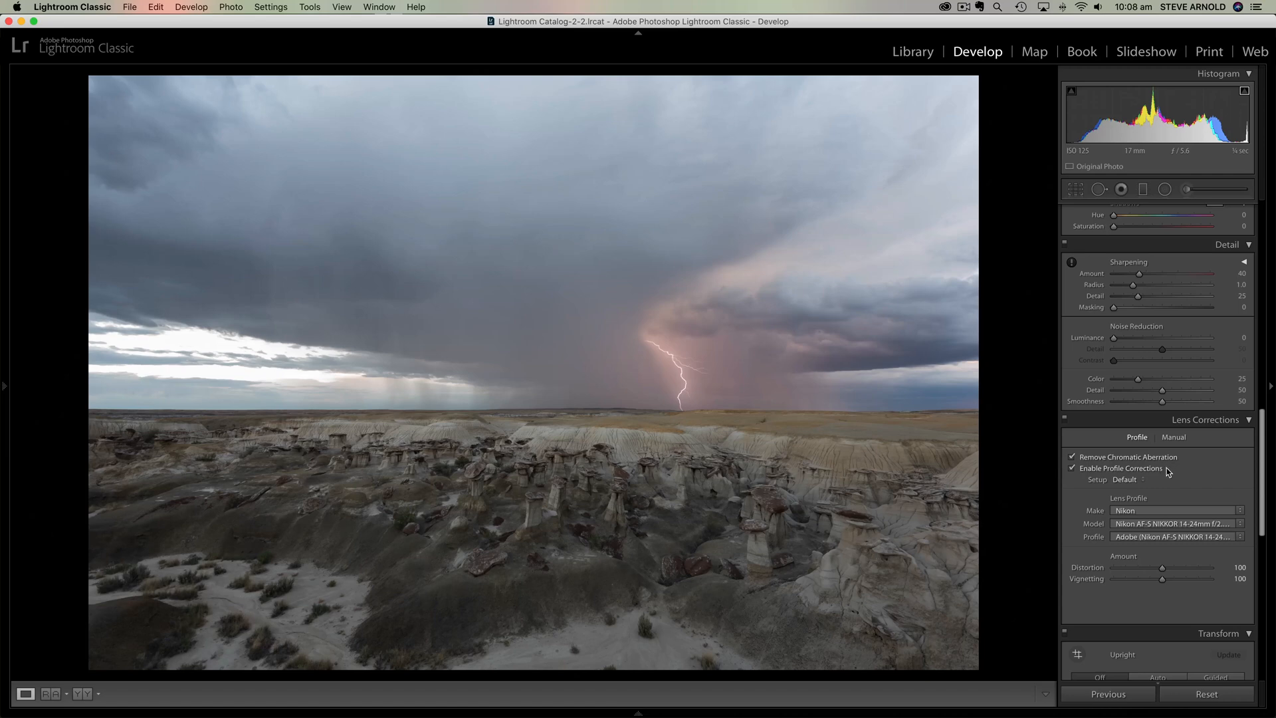
Step: Open the lightning photo for editing in Adobe Photoshop 2020 and hide the document properties
{"action": "scroll", "coordinate": [1168, 470], "scroll_direction": "up", "scroll_amount": 10}
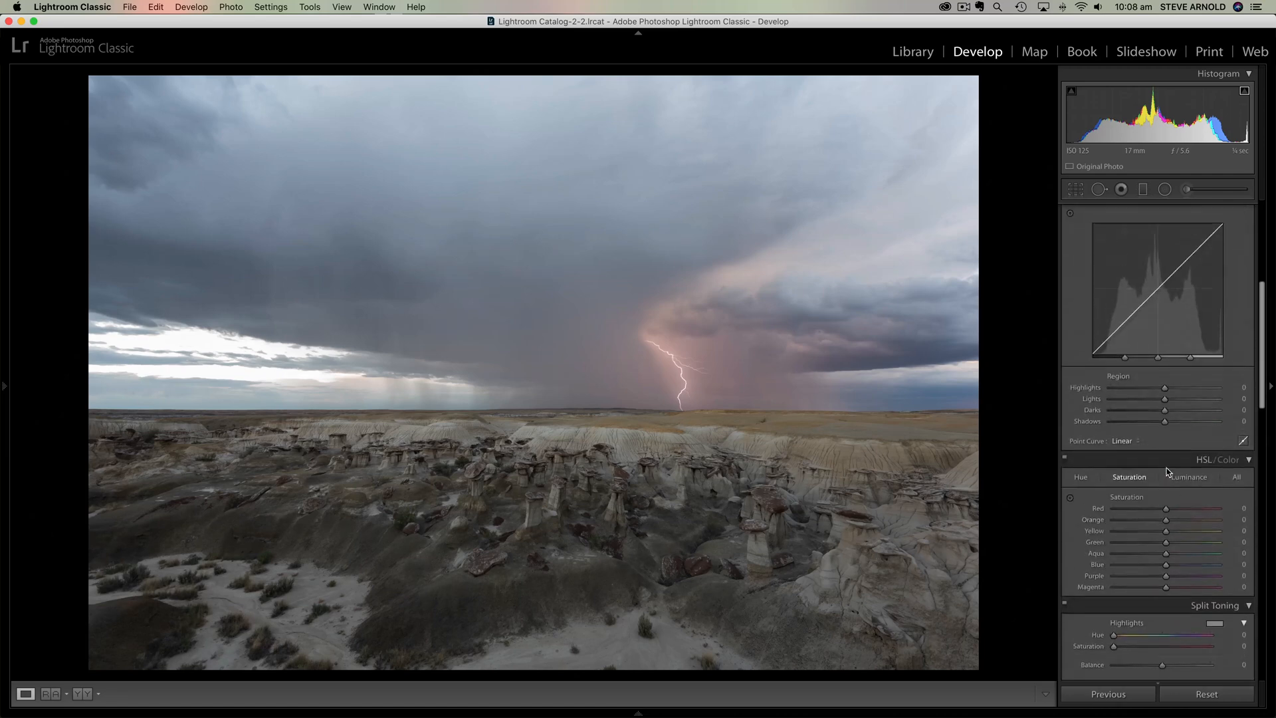
{"action": "scroll", "coordinate": [1167, 468], "scroll_direction": "up", "scroll_amount": 5}
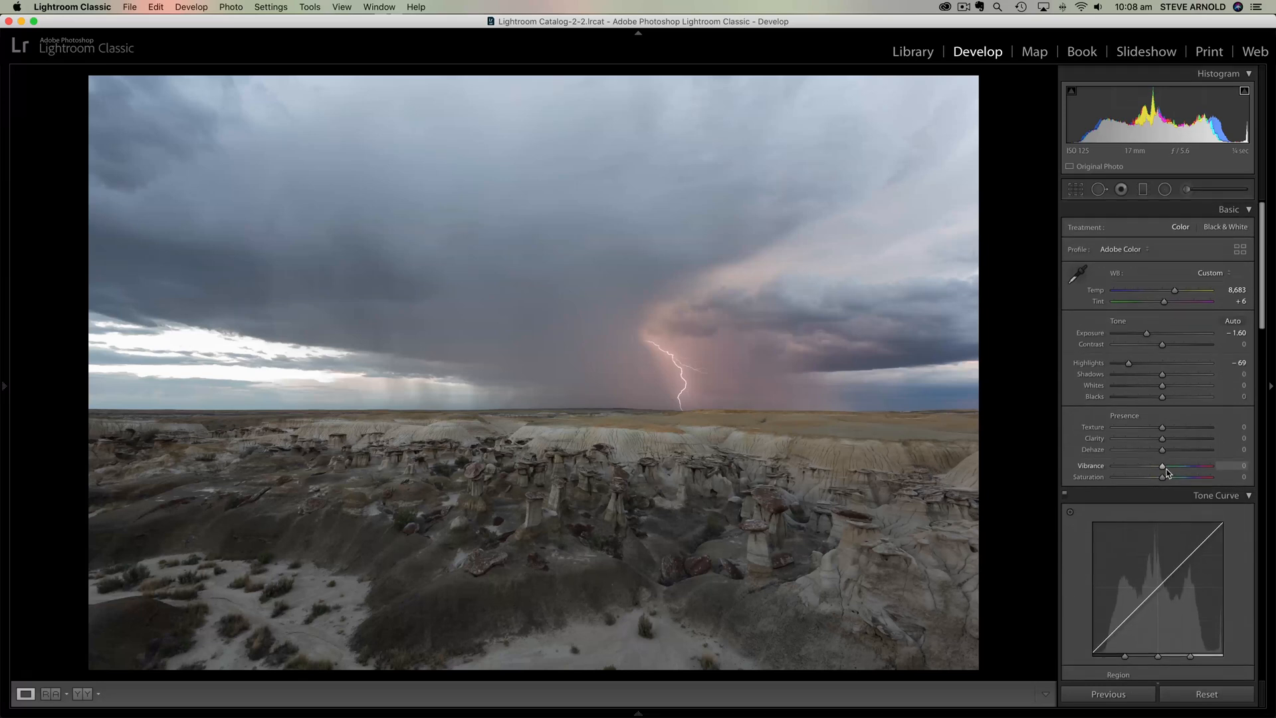
{"action": "right_click", "coordinate": [544, 390]}
{"action": "mouse_move", "coordinate": [571, 462]}
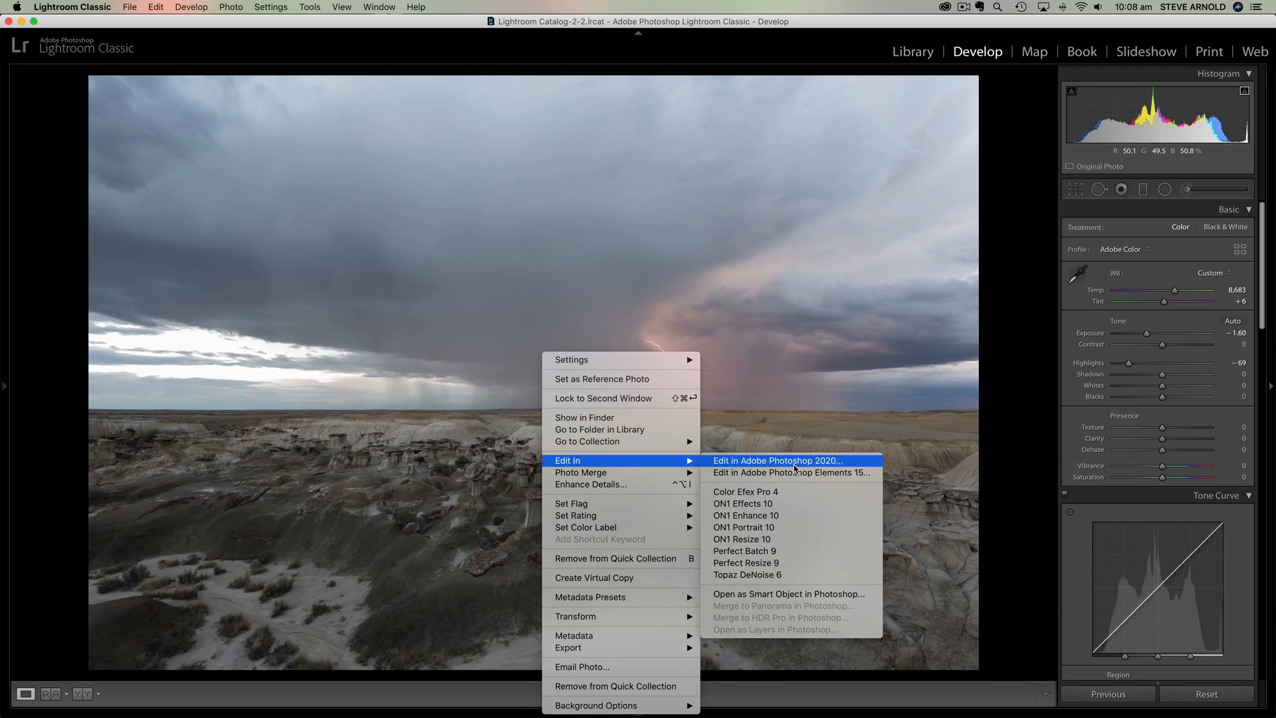
{"action": "left_click", "coordinate": [740, 462]}
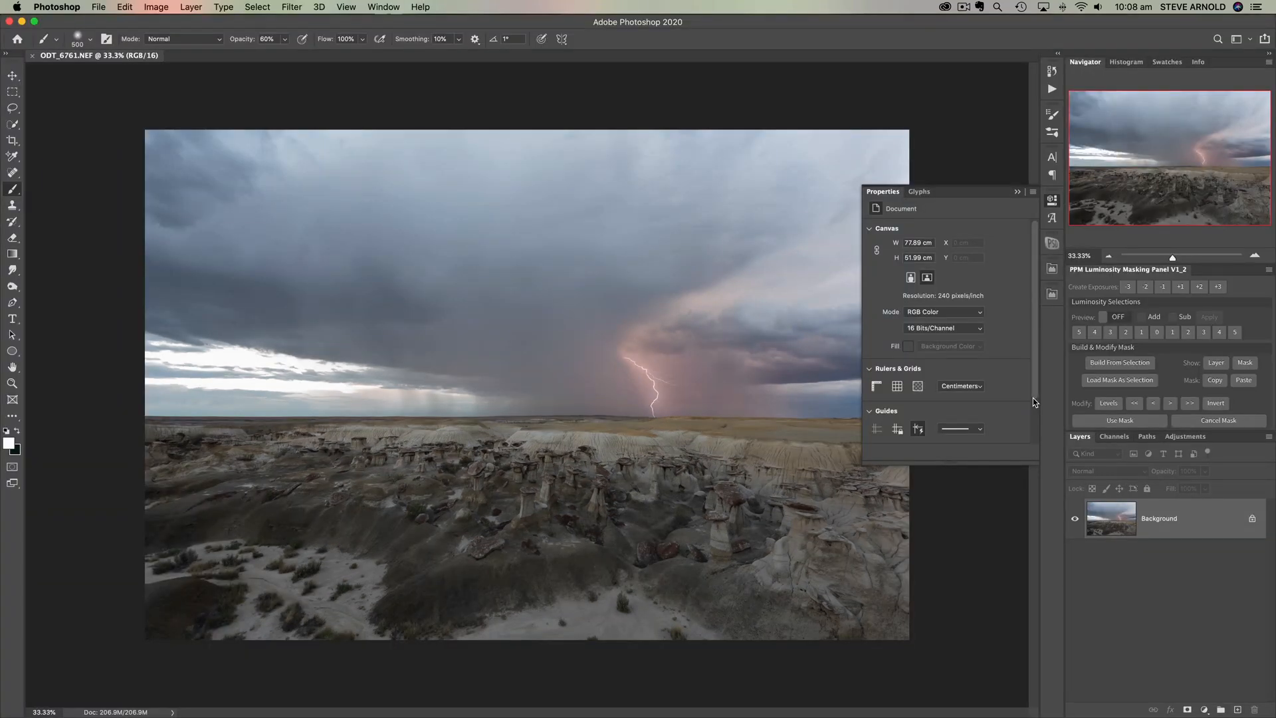
{"action": "left_click", "coordinate": [1051, 202]}
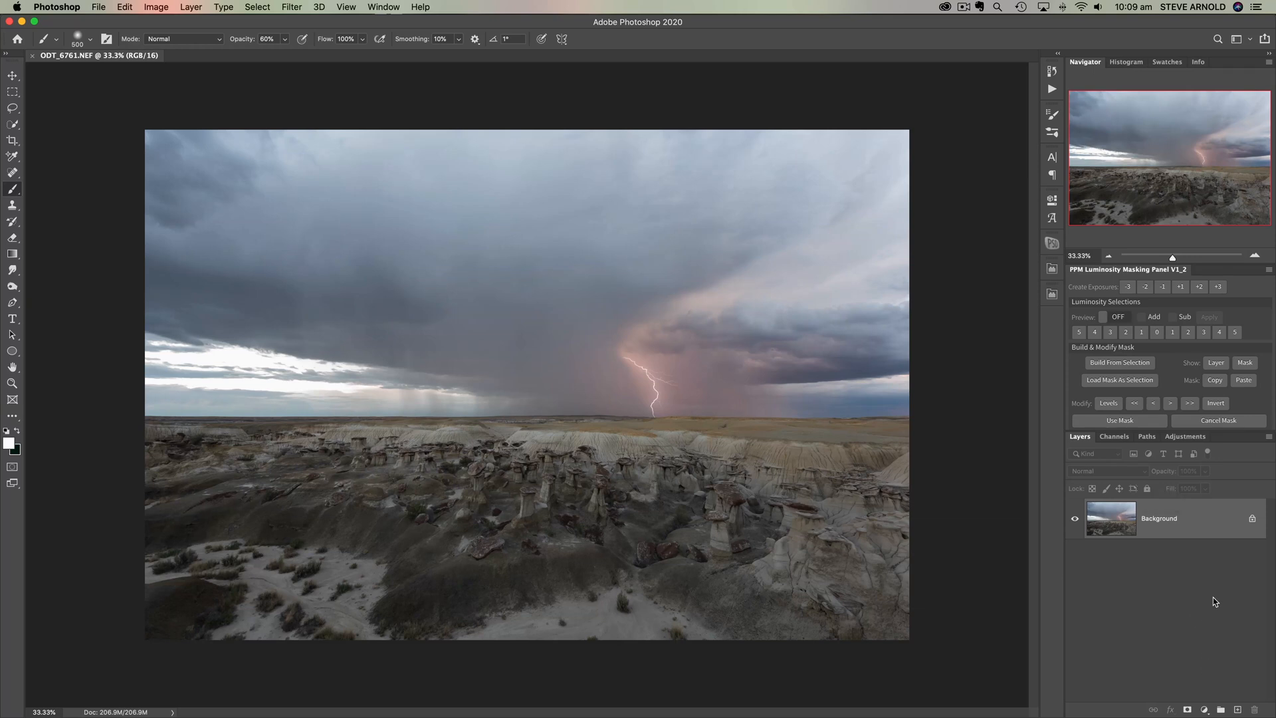
Step: Create a new empty layer above the Background and ready the Clone Stamp with a much smaller brush
{"action": "left_click", "coordinate": [1239, 710]}
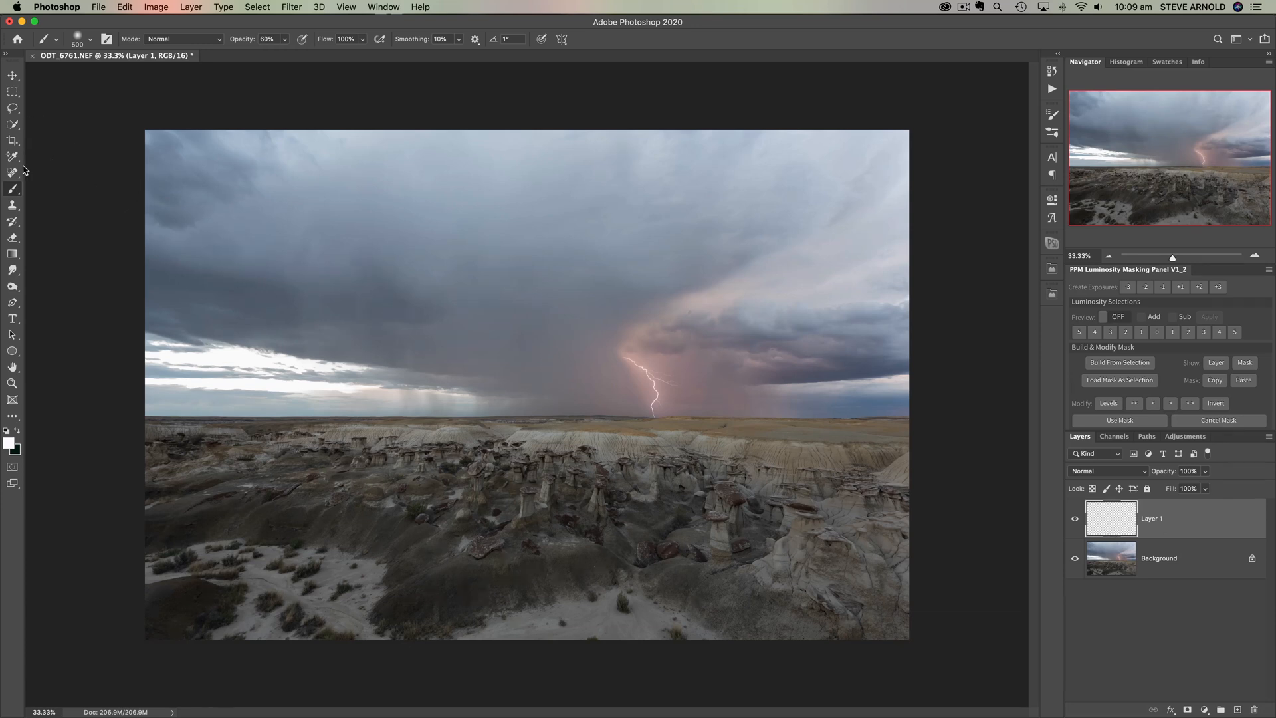
{"action": "left_click_drag", "start_coordinate": [12, 206], "coordinate": [60, 206]}
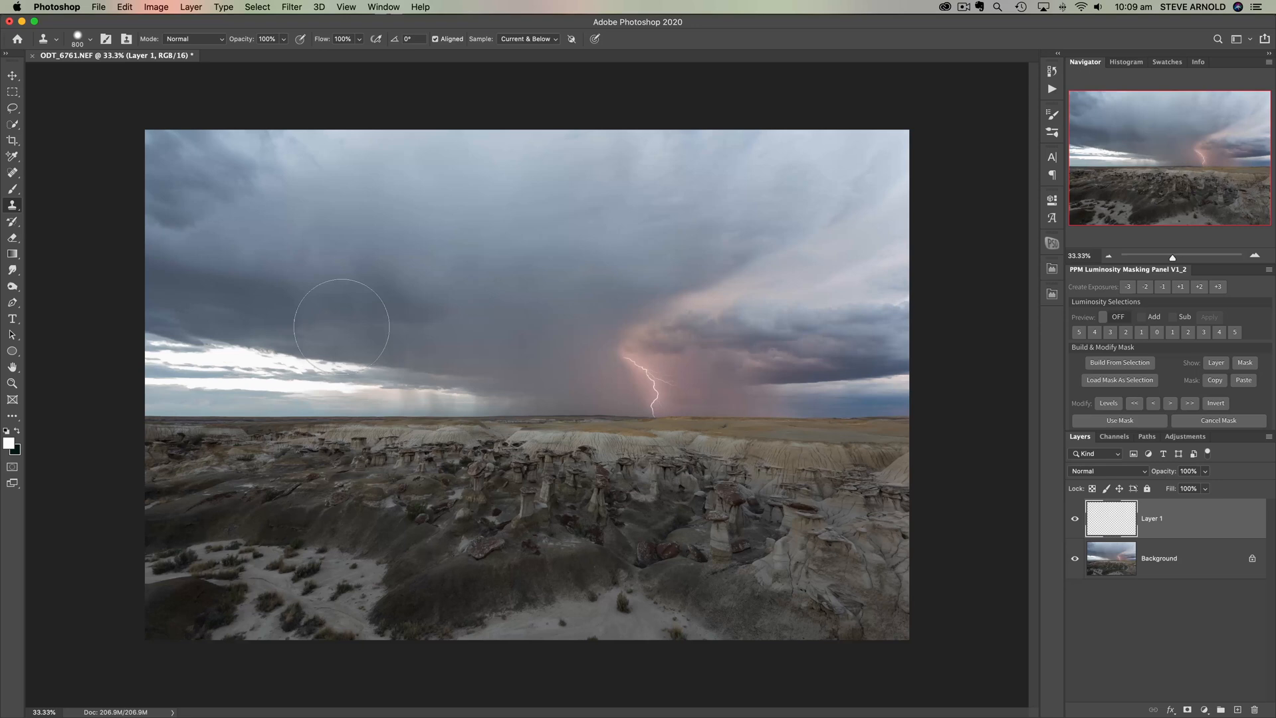
{"action": "key", "text": "bracketleft"}
{"action": "key", "text": "bracketleft"}
{"action": "key", "text": "bracketleft"}
{"action": "key", "text": "bracketleft"}
{"action": "key", "text": "bracketleft"}
{"action": "key", "text": "bracketleft"}
{"action": "key", "text": "bracketleft"}
{"action": "key", "text": "bracketleft"}
Step: Try to clone pale sky from above the horizon over the bright clouds at the photo's left edge
{"action": "left_click", "coordinate": [174, 402], "text": "alt"}
{"action": "key", "text": "bracketright"}
{"action": "key", "text": "bracketright"}
{"action": "left_click_drag", "start_coordinate": [160, 387], "coordinate": [214, 388]}
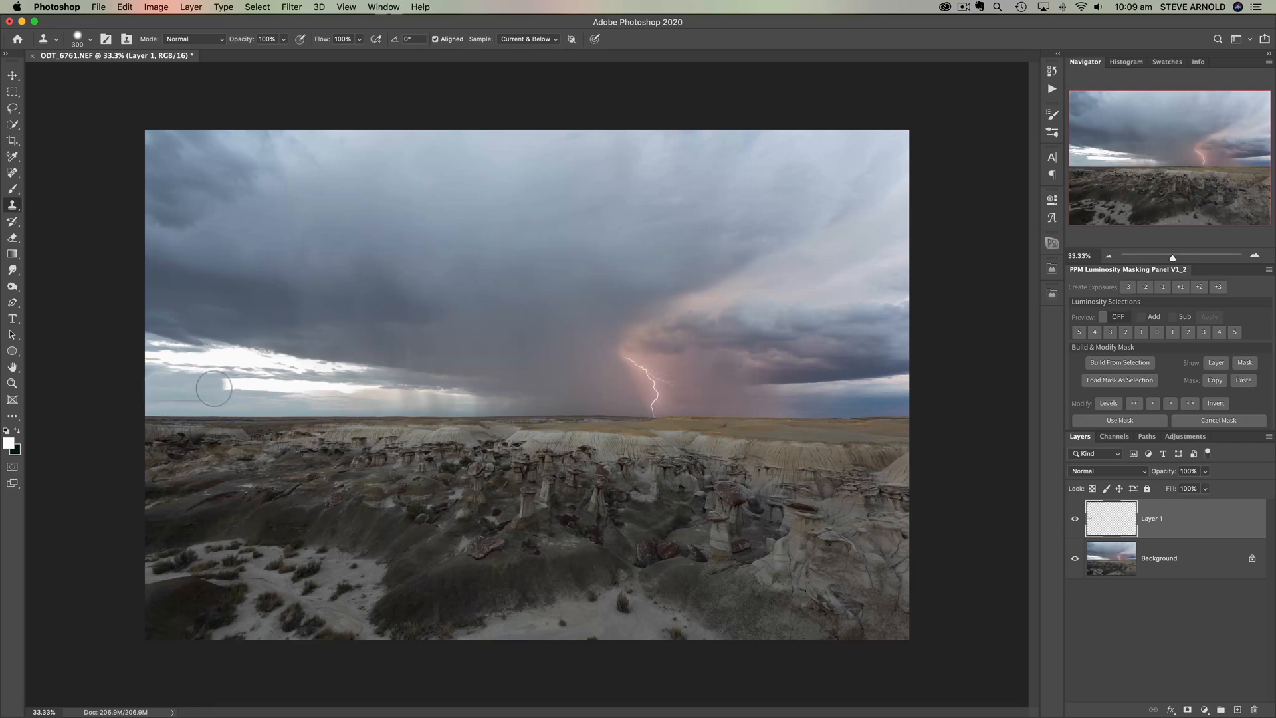
{"action": "key", "text": "super+z"}
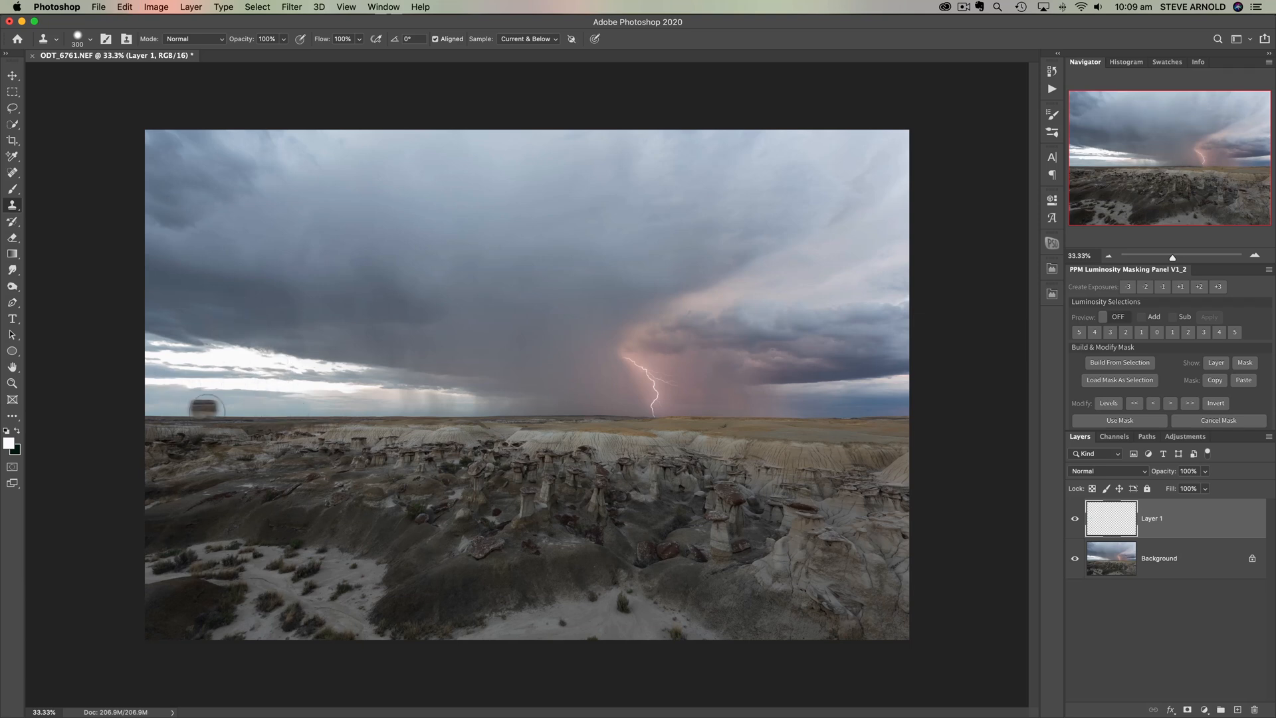
Step: Clone pale horizon sky across the lower bright cloud band on Layer 1 with a 250 px brush, resampling along the way
{"action": "key", "text": "bracketleft"}
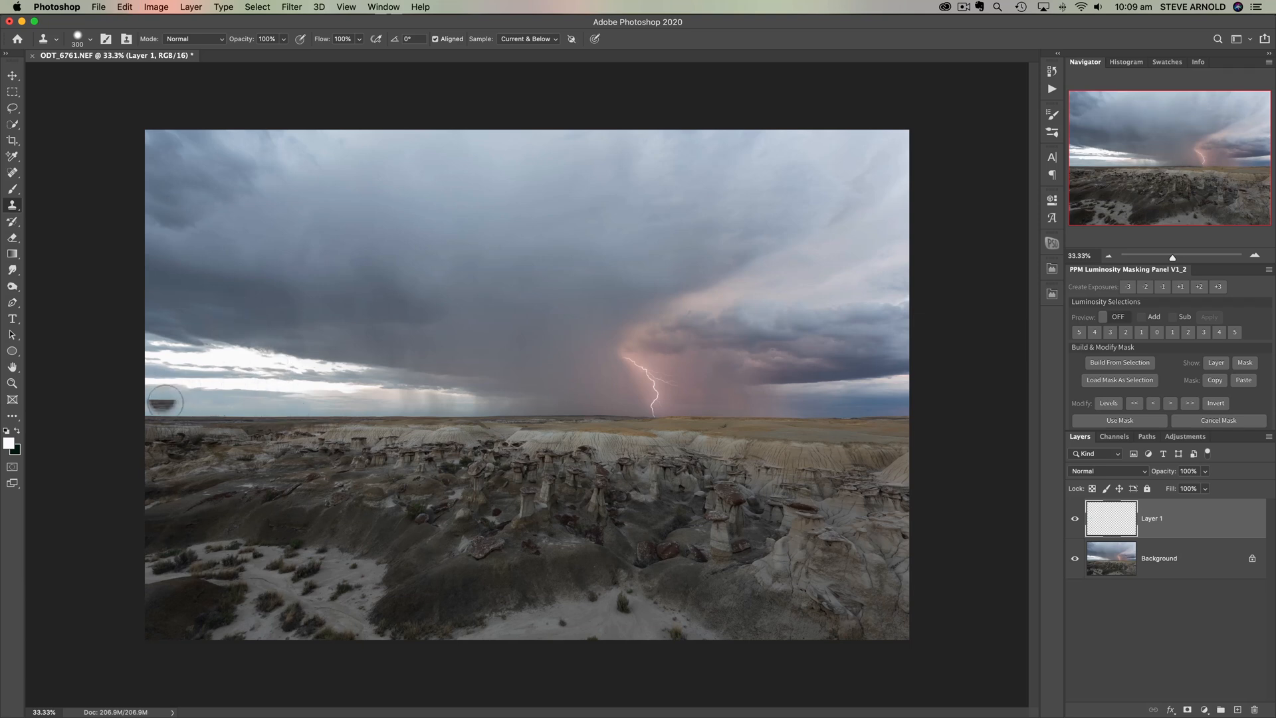
{"action": "left_click", "coordinate": [163, 401], "text": "alt"}
{"action": "mouse_move", "coordinate": [184, 384]}
{"action": "left_mouse_down"}
{"action": "mouse_move", "coordinate": [284, 401]}
{"action": "mouse_move", "coordinate": [271, 389]}
{"action": "mouse_move", "coordinate": [315, 401]}
{"action": "mouse_move", "coordinate": [302, 389]}
{"action": "mouse_move", "coordinate": [379, 390]}
{"action": "left_mouse_up"}
{"action": "left_click", "coordinate": [236, 401], "text": "alt"}
{"action": "left_click", "coordinate": [285, 401], "text": "alt"}
{"action": "left_click", "coordinate": [305, 400], "text": "alt"}
{"action": "left_click", "coordinate": [345, 400], "text": "alt"}
{"action": "left_click", "coordinate": [380, 398], "text": "alt"}
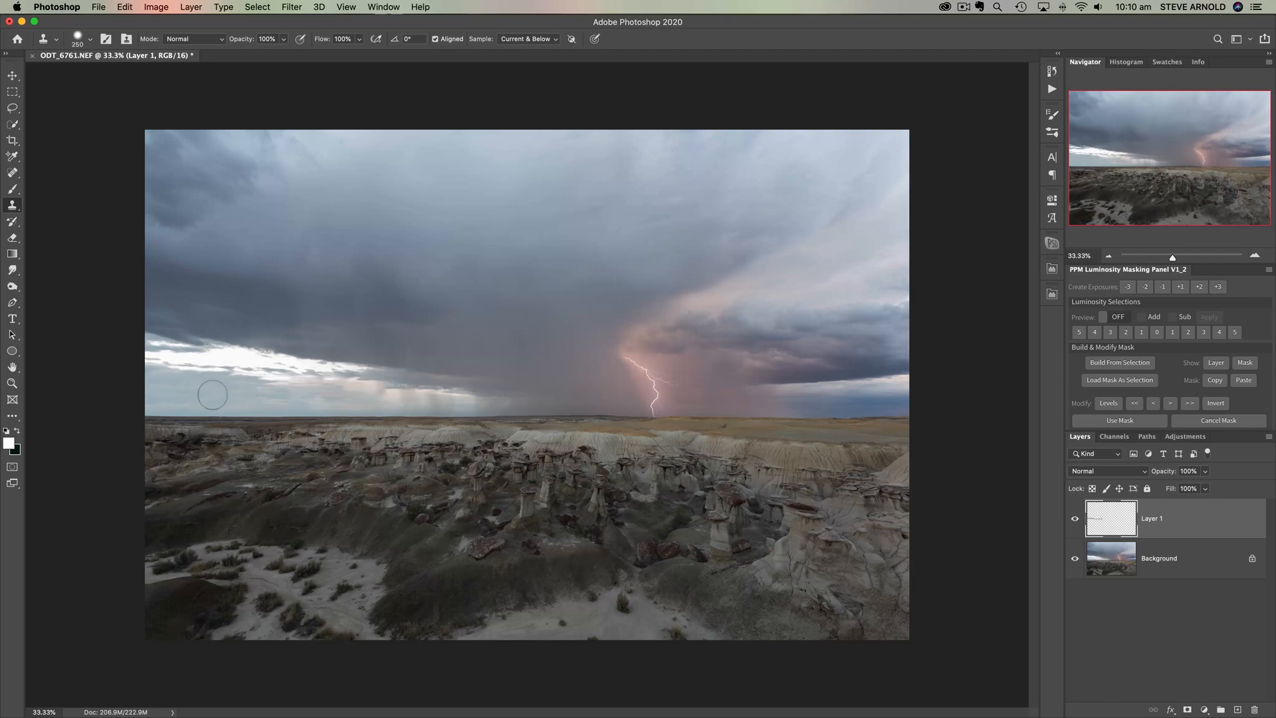
Step: Clone dark storm cloud down over the upper edge of the bright sky gap, undoing the unwanted strokes
{"action": "left_click", "coordinate": [342, 349], "text": "alt"}
{"action": "mouse_move", "coordinate": [343, 365]}
{"action": "left_mouse_down"}
{"action": "mouse_move", "coordinate": [288, 362]}
{"action": "mouse_move", "coordinate": [360, 374]}
{"action": "mouse_move", "coordinate": [317, 367]}
{"action": "mouse_move", "coordinate": [299, 383]}
{"action": "mouse_move", "coordinate": [343, 390]}
{"action": "left_mouse_up"}
{"action": "left_click", "coordinate": [293, 393], "text": "alt"}
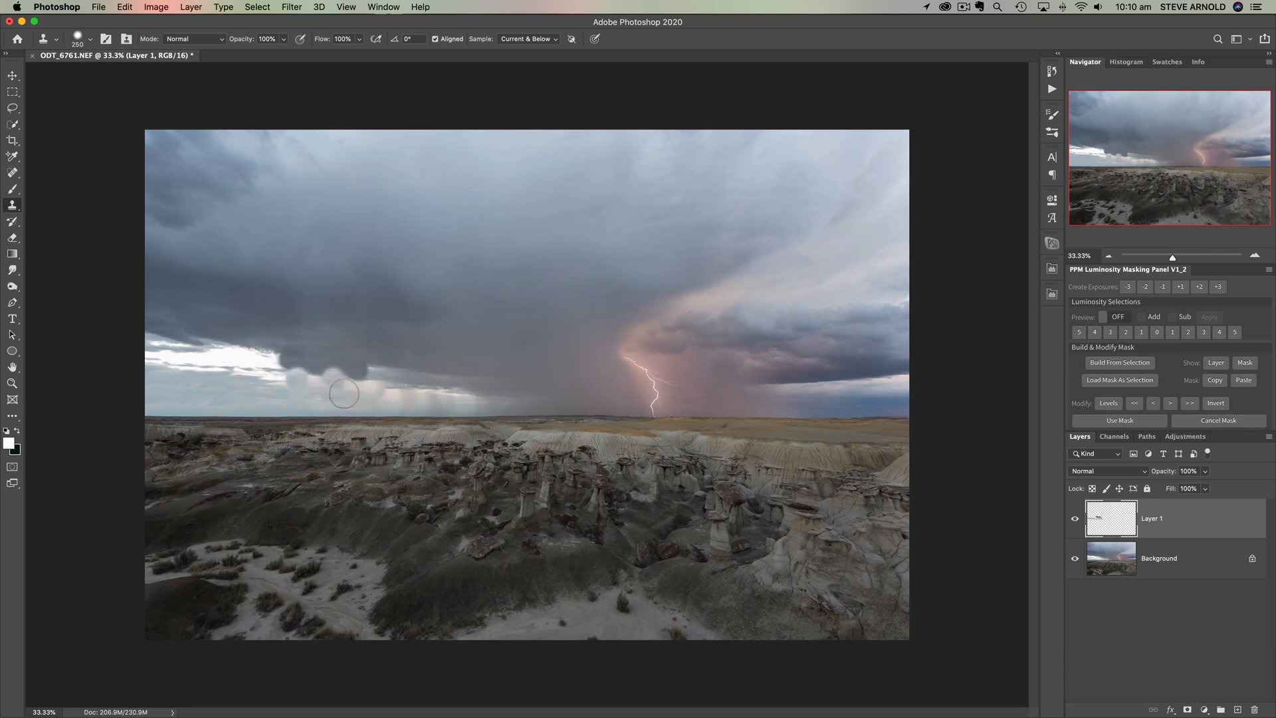
{"action": "key", "text": "super+z"}
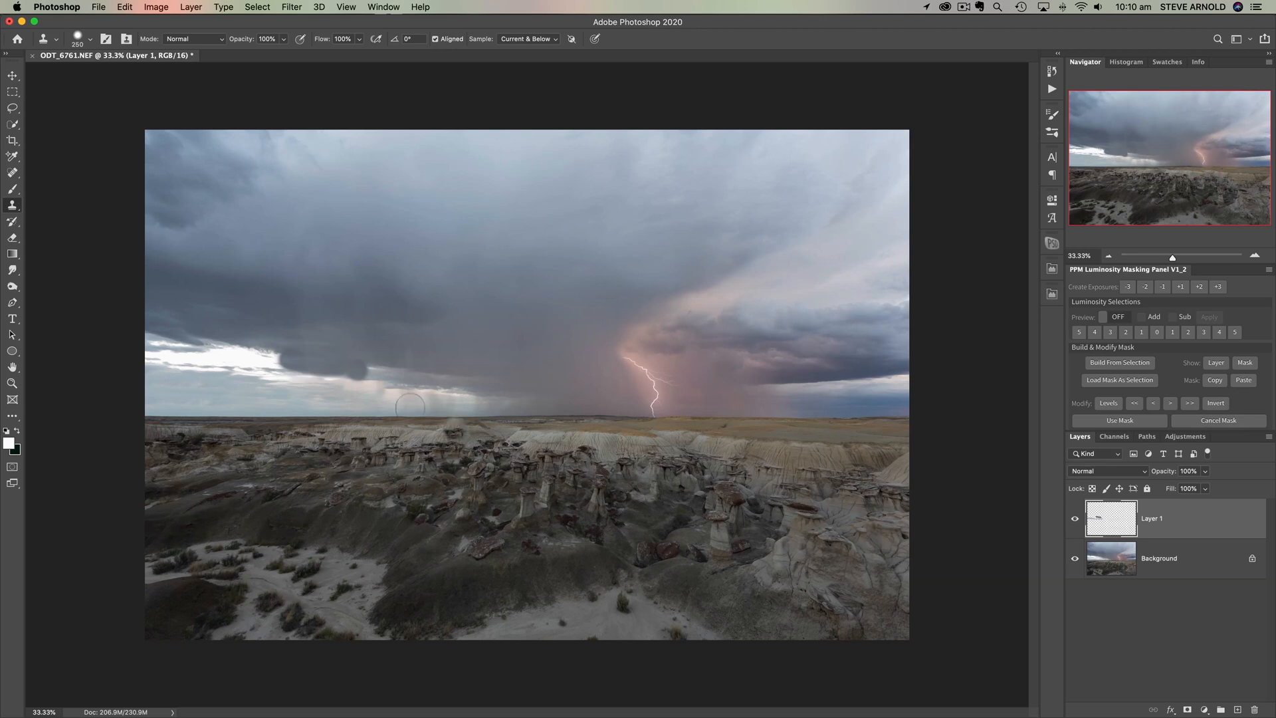
{"action": "left_click", "coordinate": [168, 326], "text": "alt"}
{"action": "left_click_drag", "start_coordinate": [200, 345], "coordinate": [234, 349]}
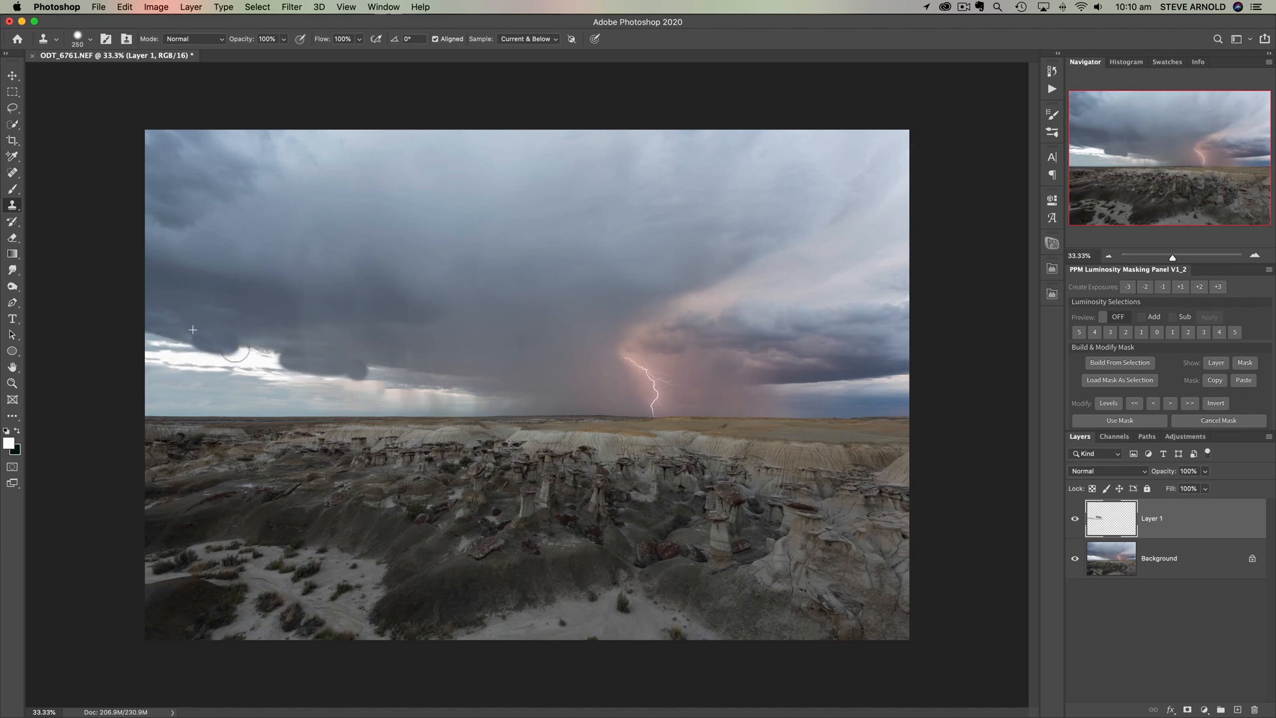
{"action": "key", "text": "super+z"}
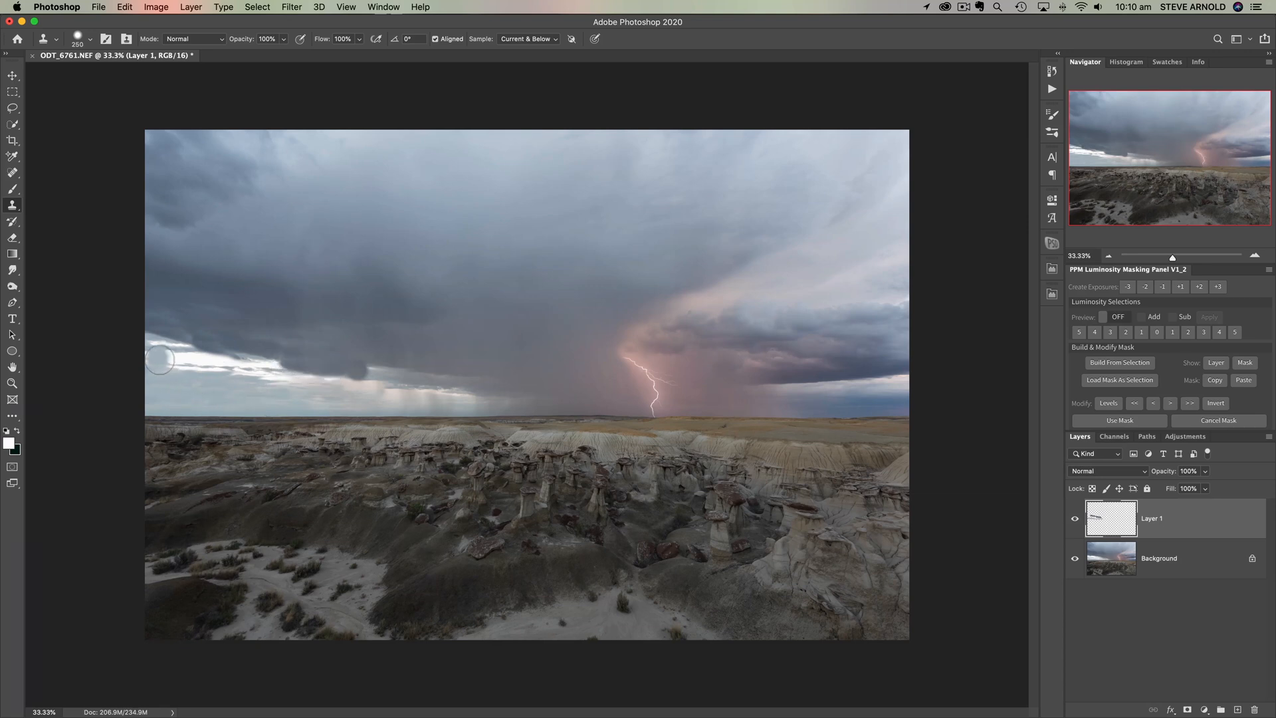
Step: Try to cover the far-left bright clouds with cloned pale sky using a 500 px brush
{"action": "key", "text": "bracketright"}
{"action": "key", "text": "bracketright"}
{"action": "key", "text": "bracketright"}
{"action": "left_click", "coordinate": [167, 378], "text": "alt"}
{"action": "left_click_drag", "start_coordinate": [167, 359], "coordinate": [178, 359]}
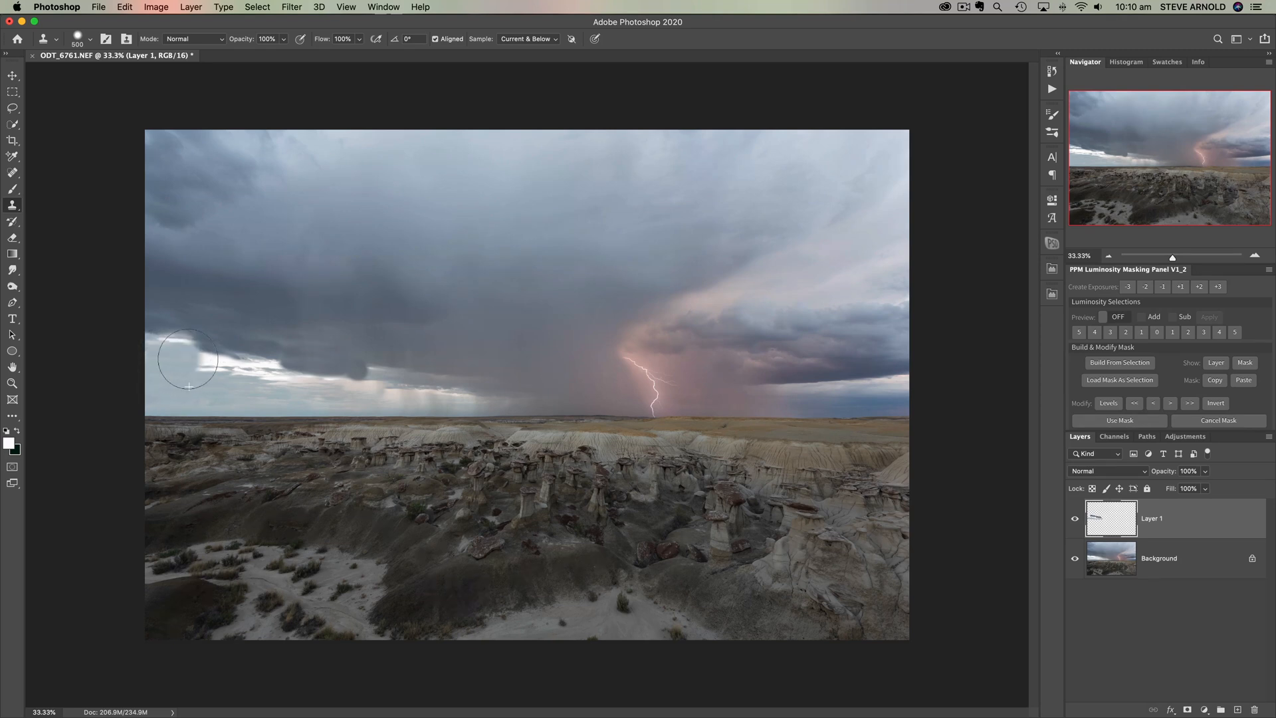
{"action": "key", "text": "super+z"}
Step: Clone pale sky over the remaining bright clouds at the photo's left edge with a 250 px brush
{"action": "key", "text": "bracketleft"}
{"action": "key", "text": "bracketleft"}
{"action": "key", "text": "bracketleft"}
{"action": "left_click_drag", "start_coordinate": [158, 362], "coordinate": [232, 367]}
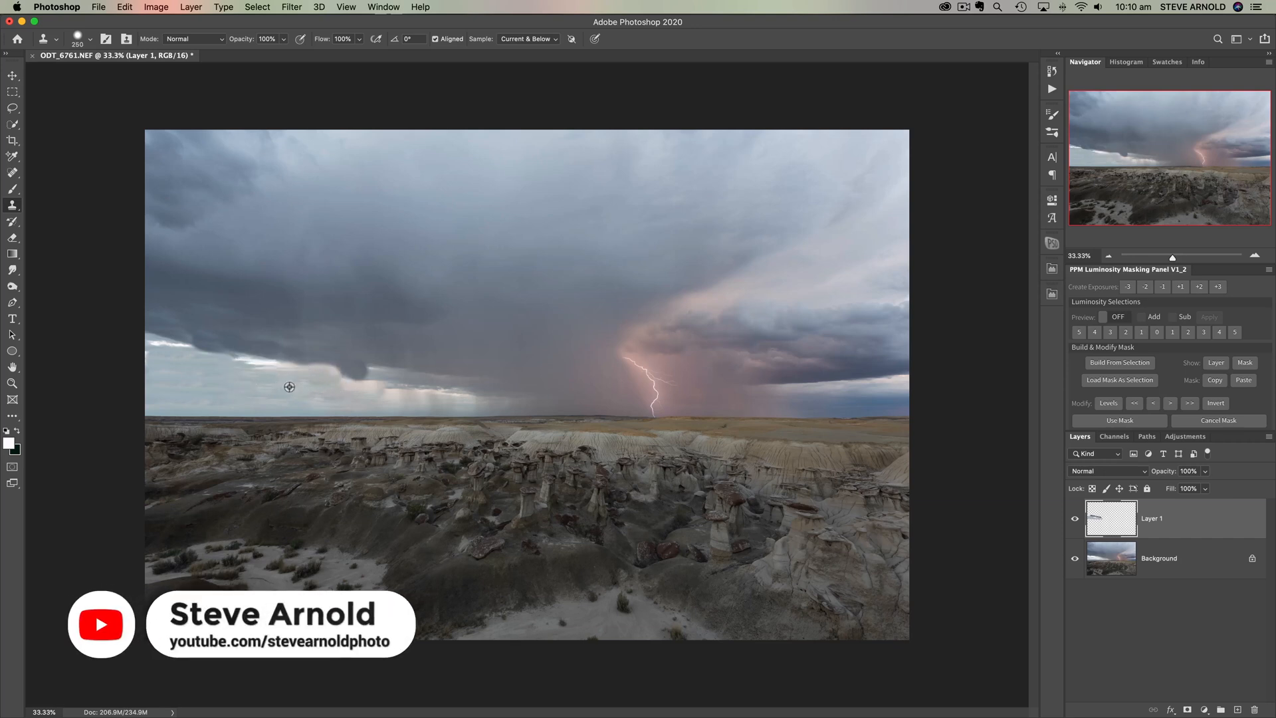
{"action": "mouse_move", "coordinate": [177, 349]}
{"action": "left_mouse_down"}
{"action": "mouse_move", "coordinate": [161, 349]}
{"action": "mouse_move", "coordinate": [189, 350]}
{"action": "left_mouse_up"}
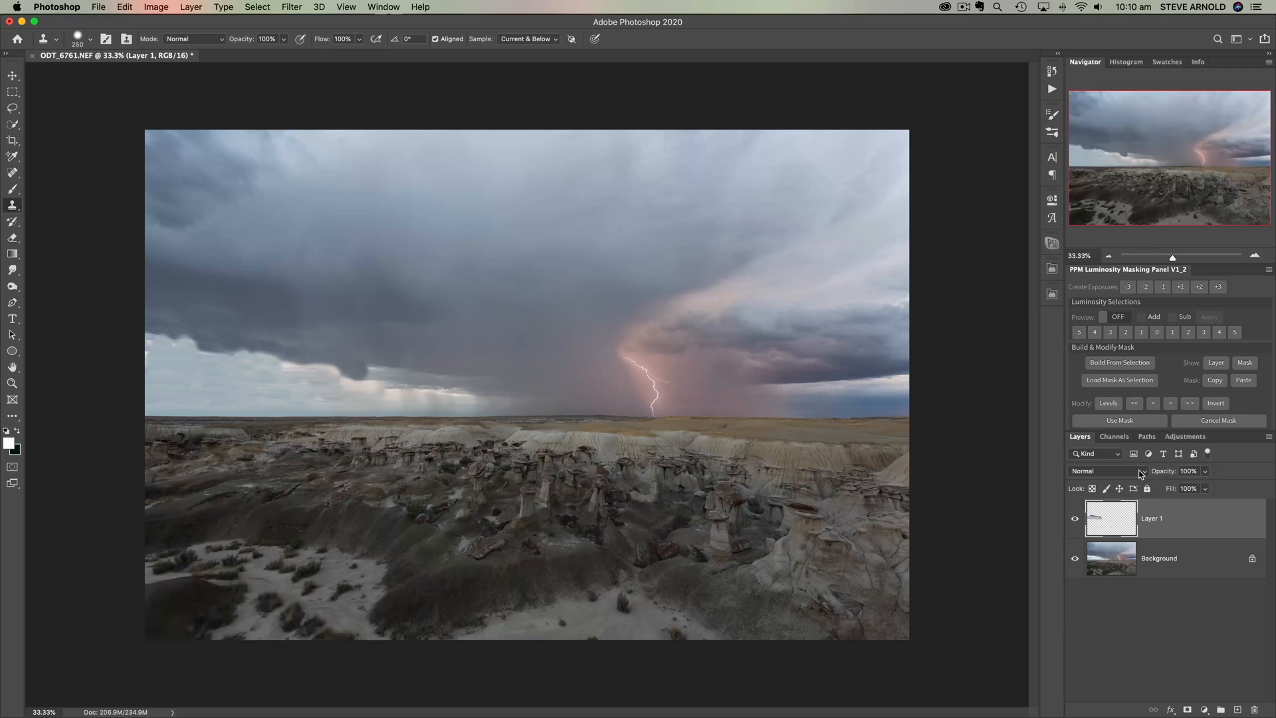
Step: Try Layer 1 at 81% opacity in Normal blend mode, and return its opacity to 100%
{"action": "left_click_drag", "start_coordinate": [1168, 472], "coordinate": [1156, 476]}
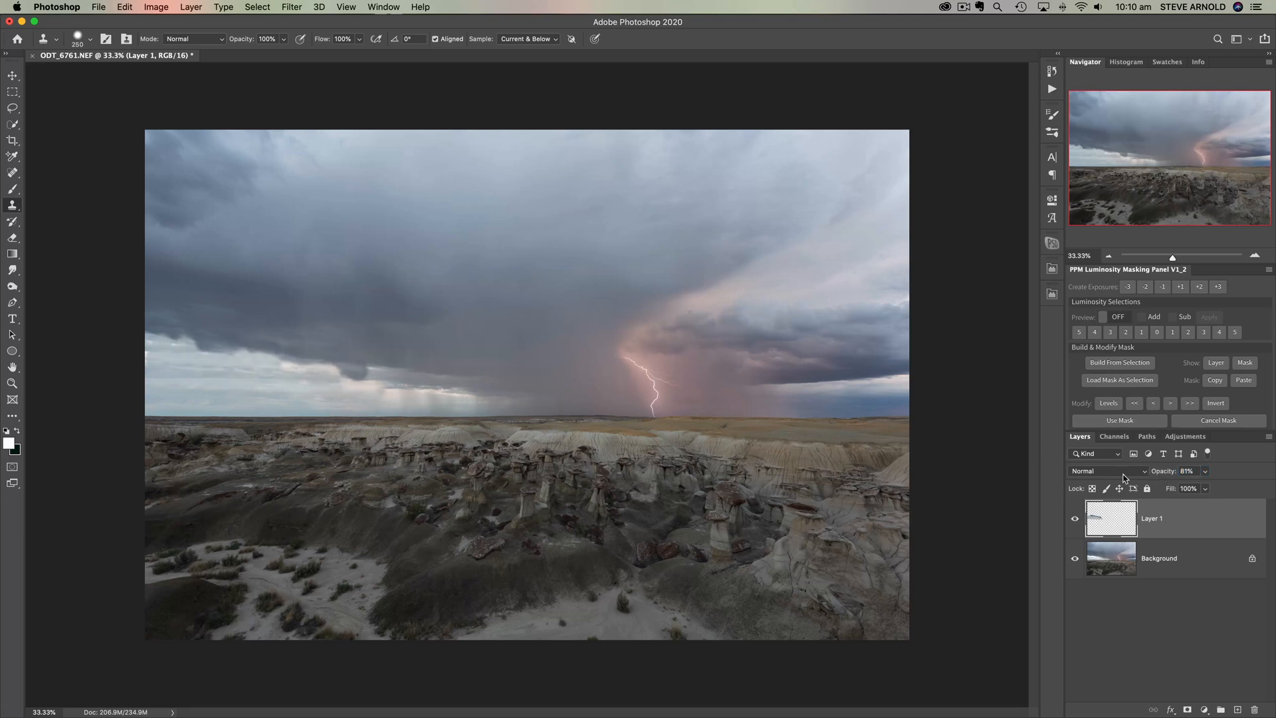
{"action": "left_click", "coordinate": [1130, 471]}
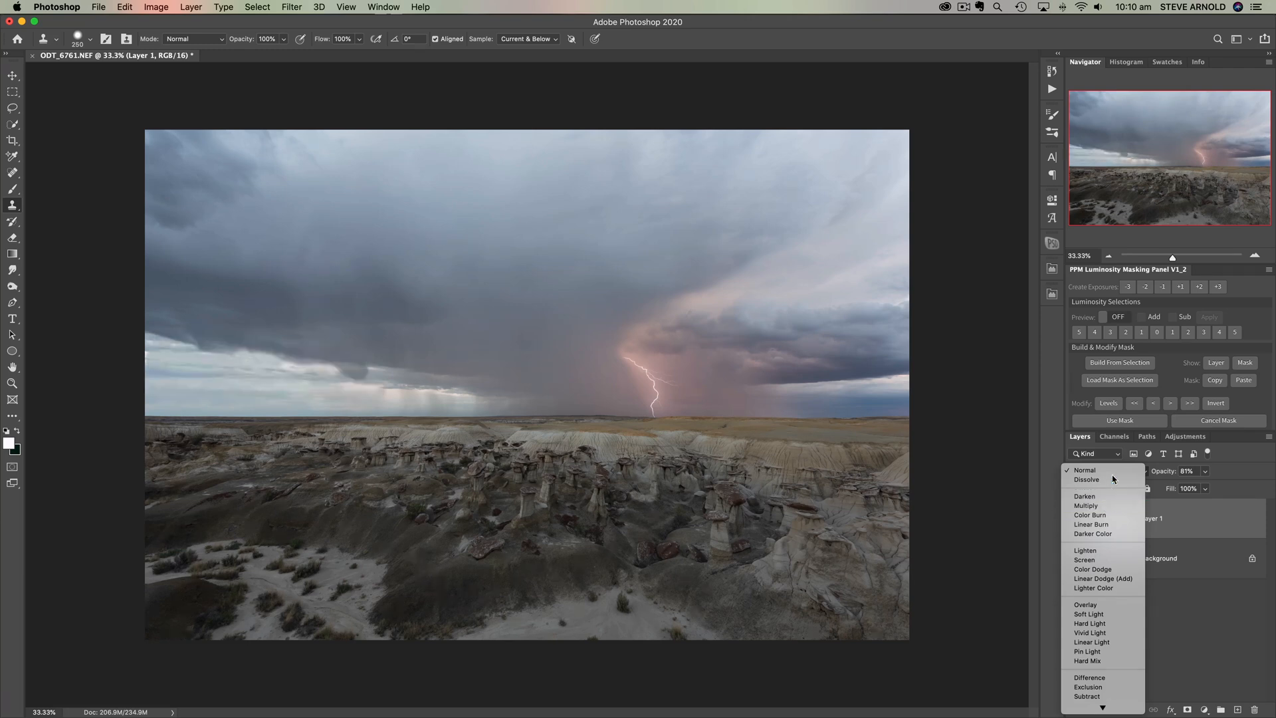
{"action": "left_click", "coordinate": [1114, 472]}
{"action": "mouse_move", "coordinate": [1169, 476]}
{"action": "left_mouse_down"}
{"action": "mouse_move", "coordinate": [1142, 479]}
{"action": "mouse_move", "coordinate": [1216, 479]}
{"action": "left_mouse_up"}
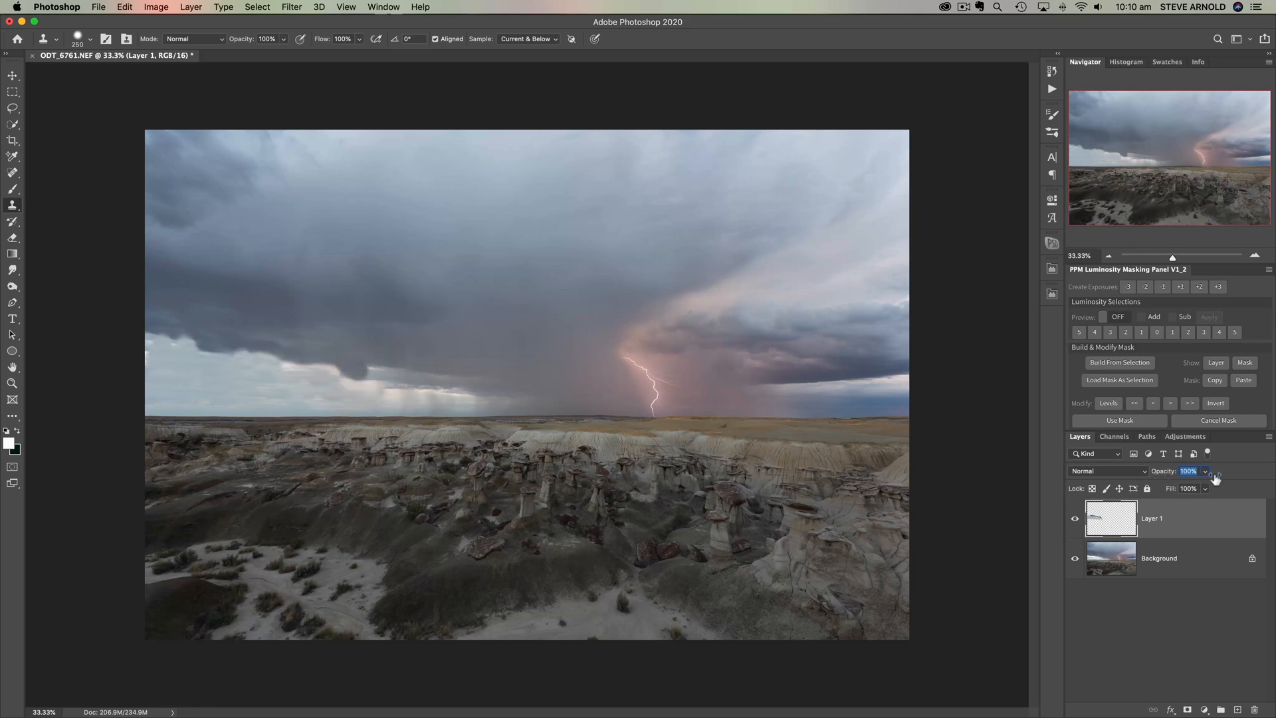
Step: Erase the cloned dark cloud edge on Layer 1 with a 500 px Eraser and set the layer's opacity to 88%
{"action": "left_click", "coordinate": [12, 240]}
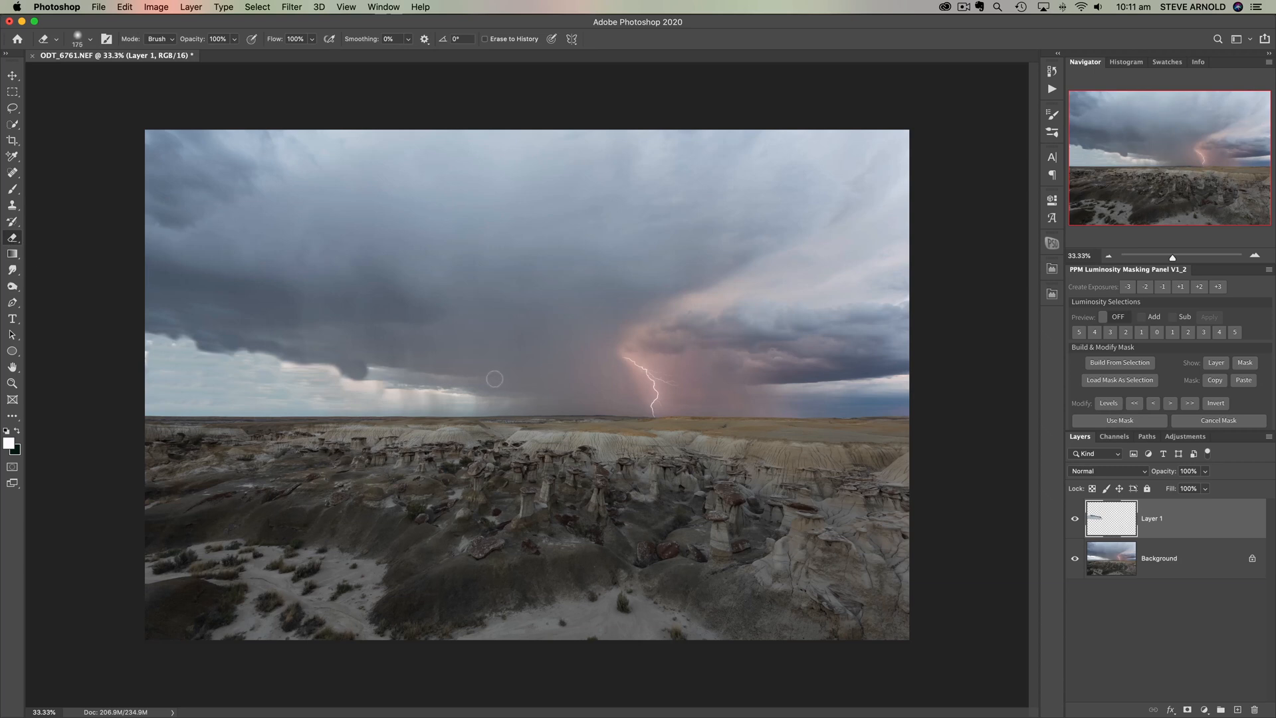
{"action": "key", "text": "bracketright"}
{"action": "key", "text": "bracketright"}
{"action": "key", "text": "bracketright"}
{"action": "key", "text": "bracketright"}
{"action": "left_click_drag", "start_coordinate": [365, 357], "coordinate": [346, 347]}
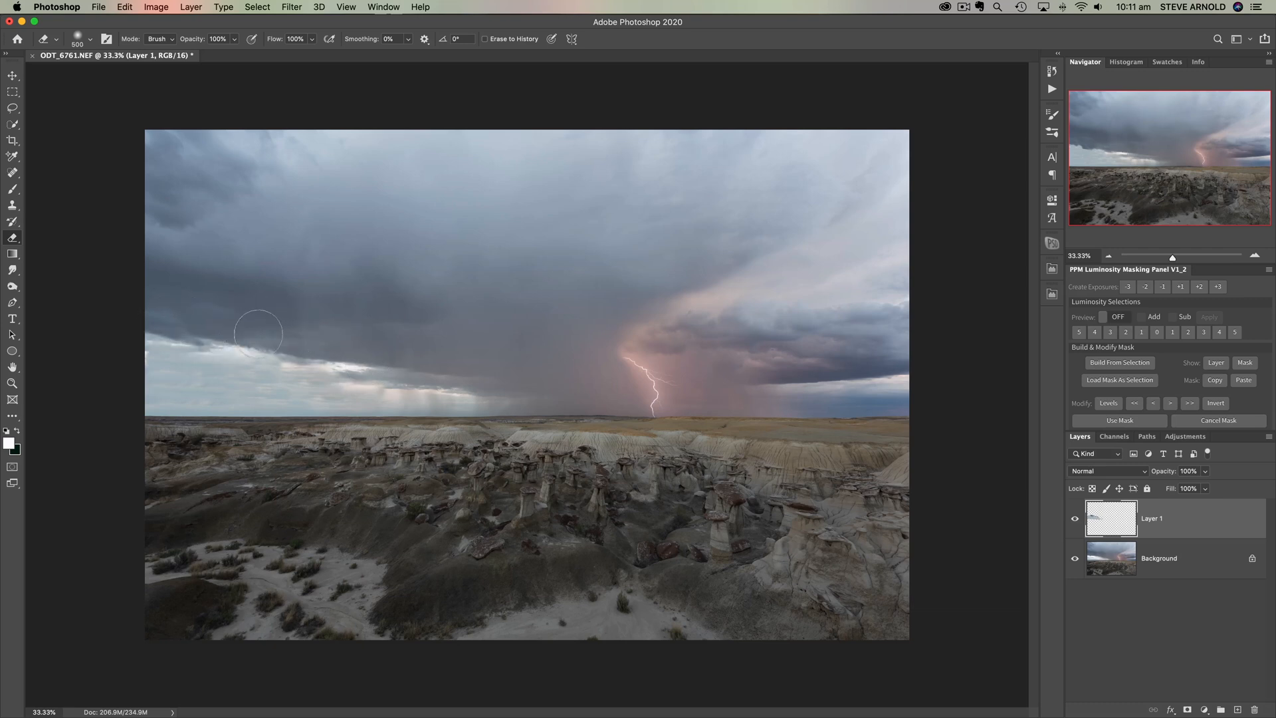
{"action": "left_click_drag", "start_coordinate": [1170, 474], "coordinate": [1159, 477]}
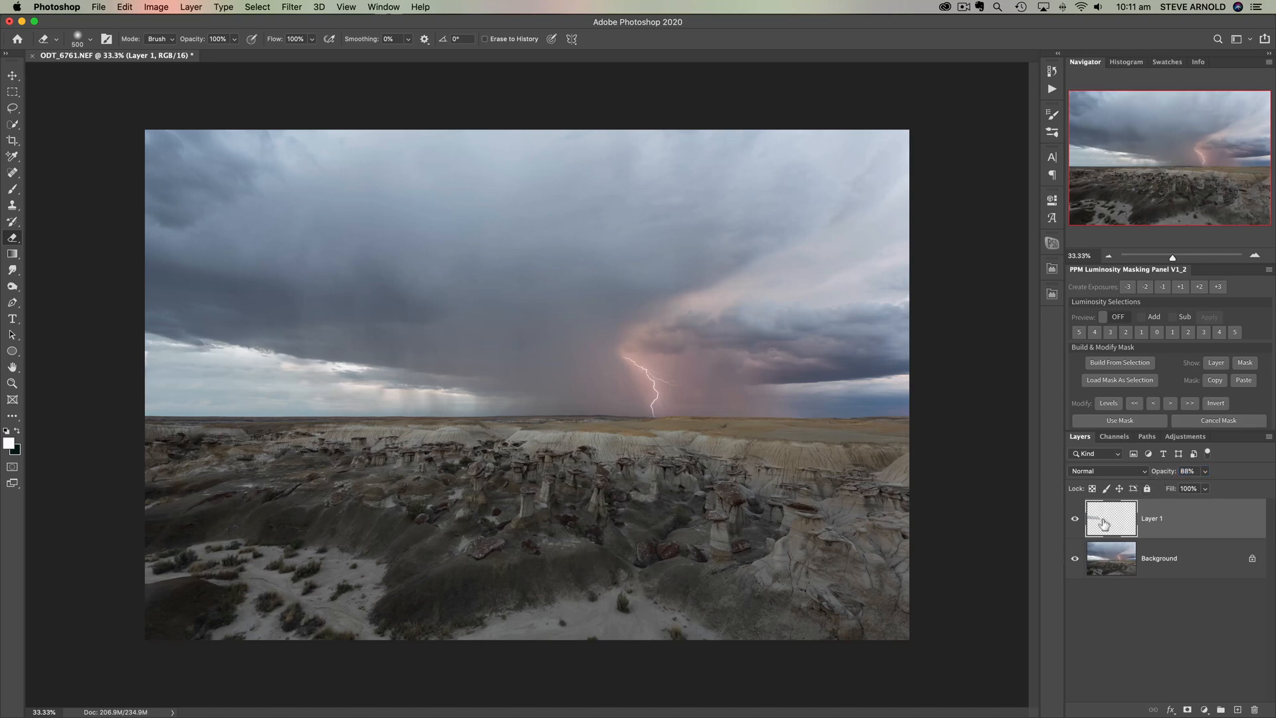
Step: Apply a Gaussian Blur with a radius below 15 pixels to Layer 1 and set the layer's blend mode to Darken
{"action": "left_click", "coordinate": [300, 9]}
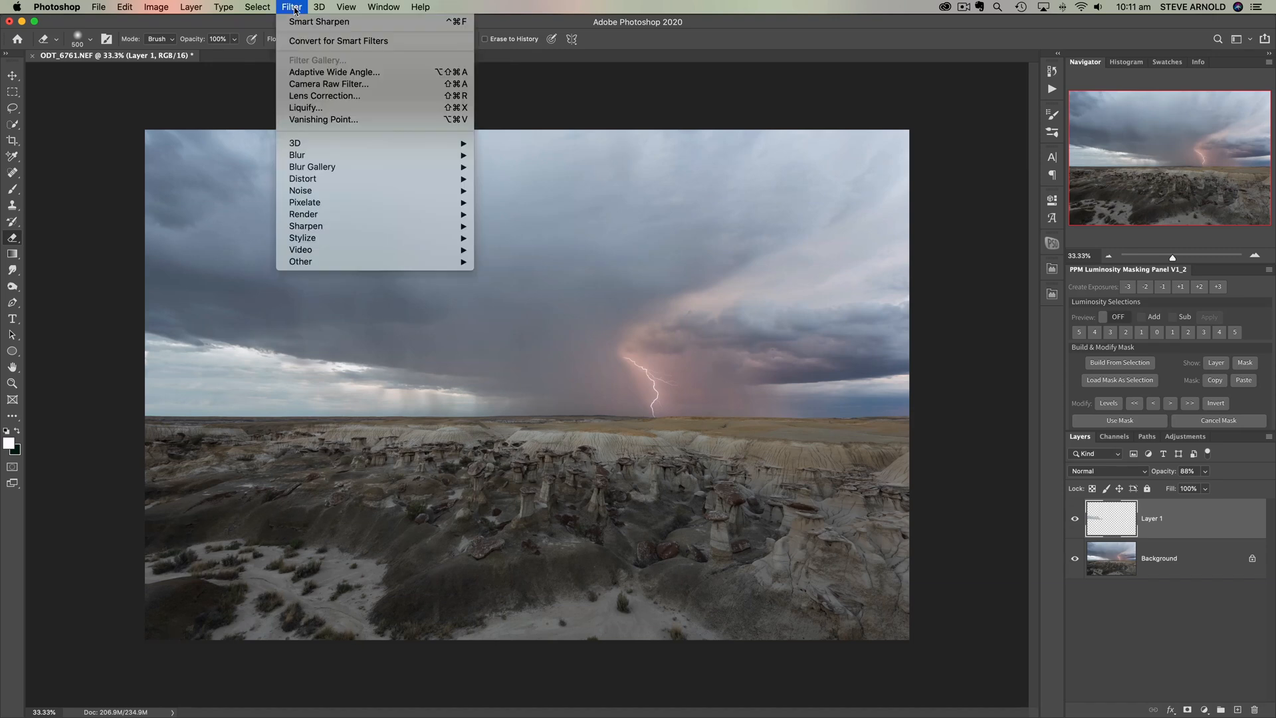
{"action": "mouse_move", "coordinate": [314, 155]}
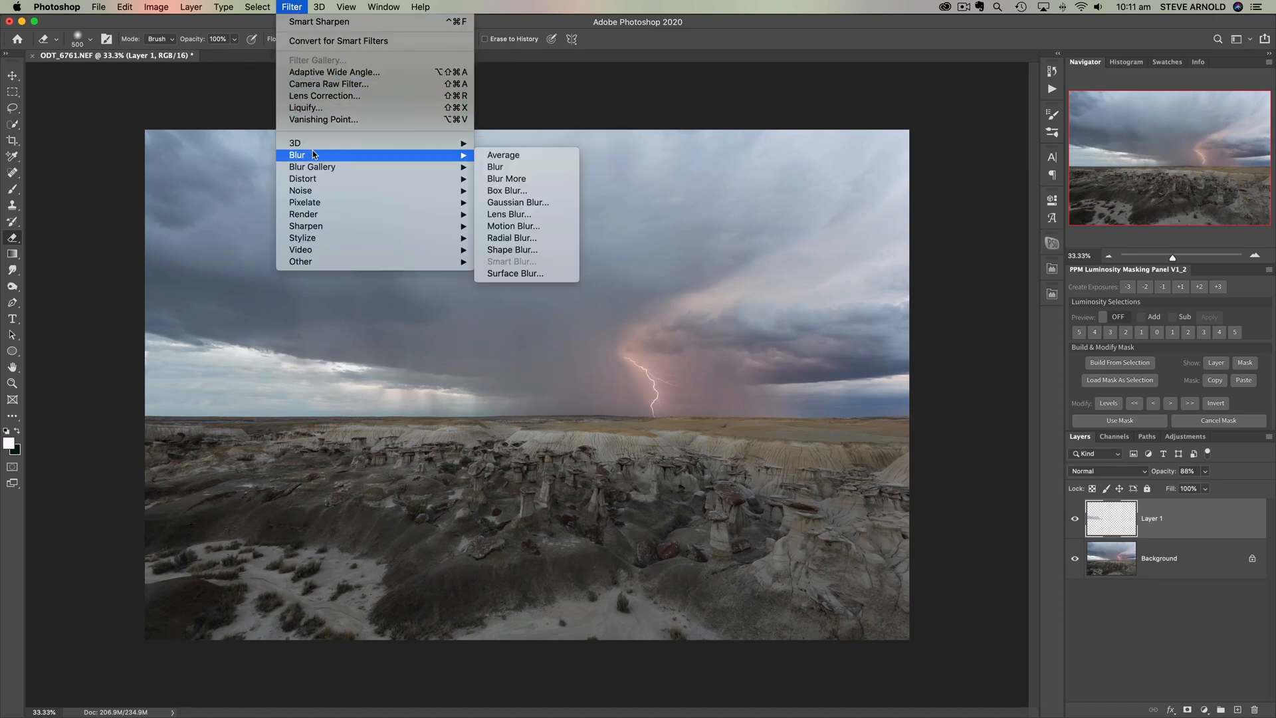
{"action": "left_click", "coordinate": [522, 202]}
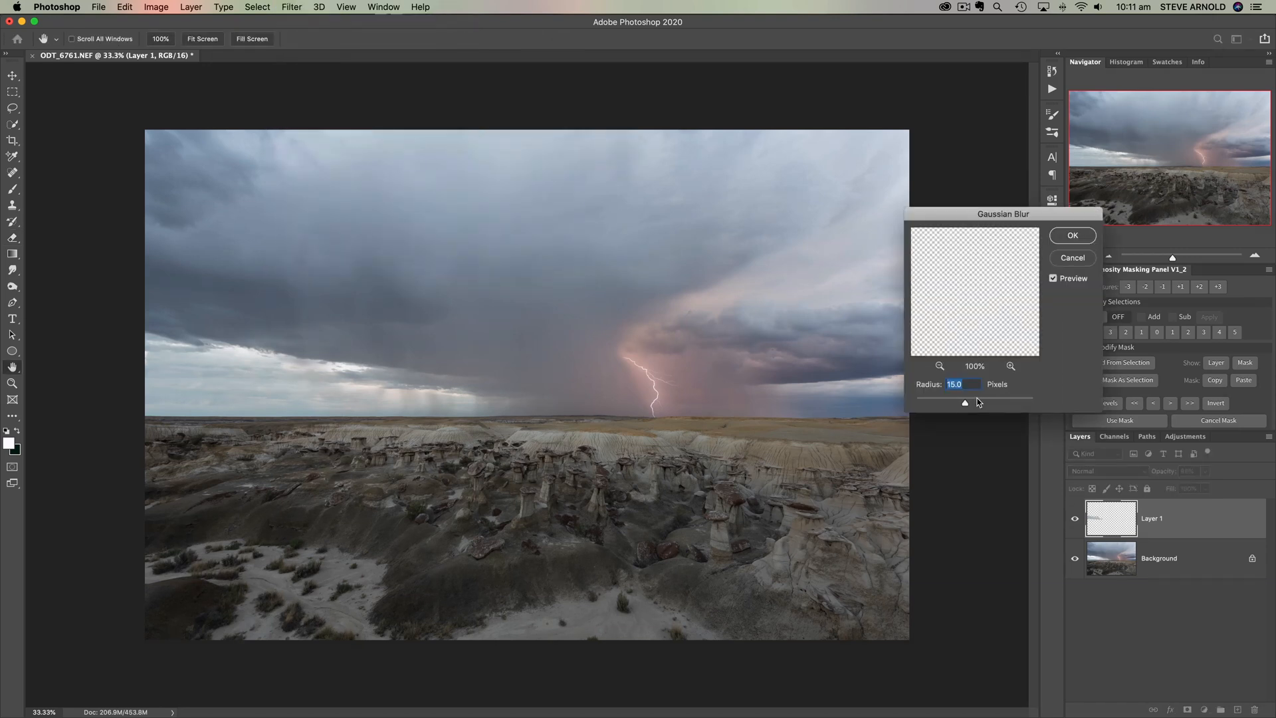
{"action": "left_click_drag", "start_coordinate": [965, 404], "coordinate": [947, 406]}
{"action": "left_click", "coordinate": [1113, 471]}
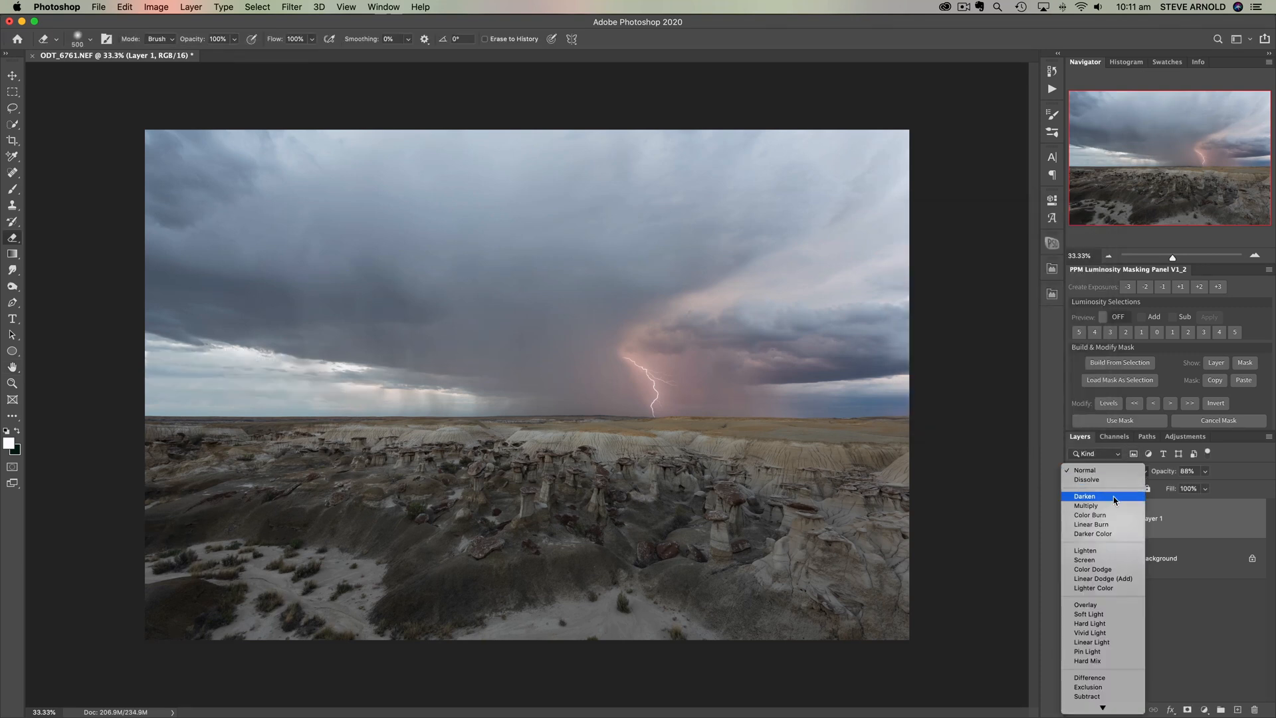
{"action": "left_click", "coordinate": [1116, 499]}
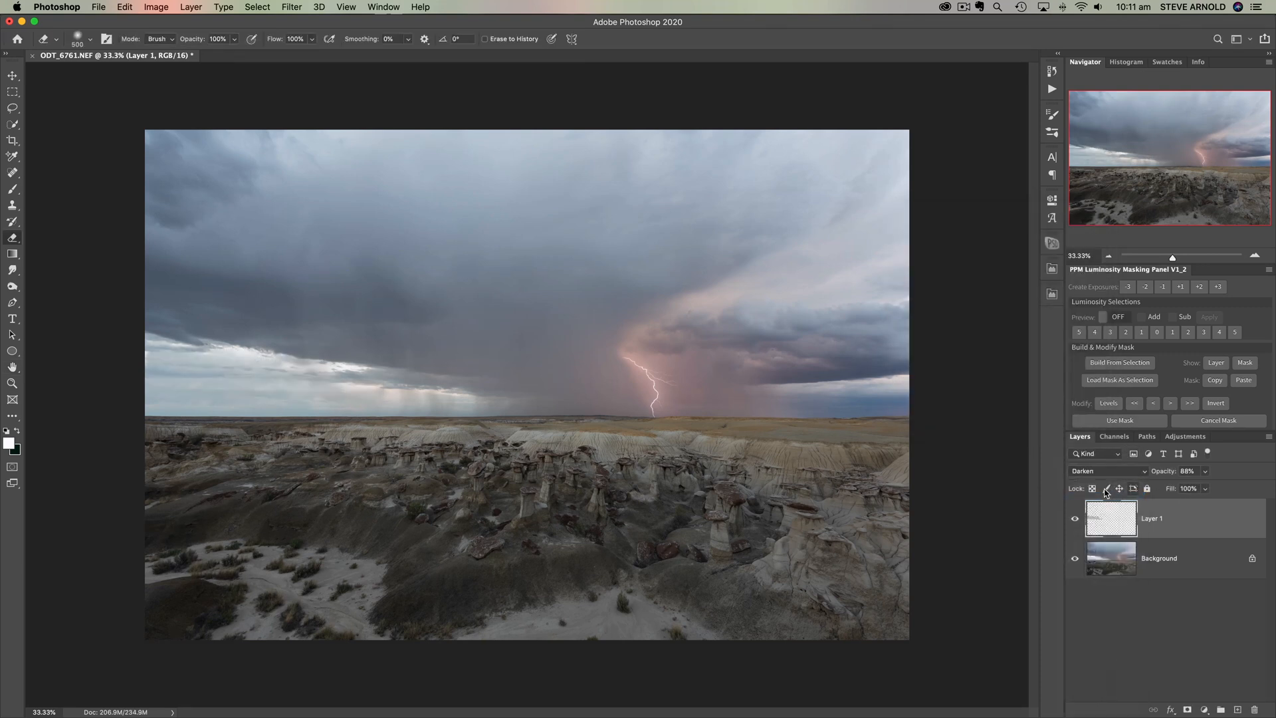
Step: Compare the bright clouds near the left horizon with and without Layer 1
{"action": "left_click", "coordinate": [1076, 519]}
{"action": "left_click", "coordinate": [1076, 521]}
{"action": "left_click", "coordinate": [1076, 520]}
{"action": "left_click", "coordinate": [1075, 521]}
{"action": "left_click", "coordinate": [1075, 521]}
{"action": "left_click", "coordinate": [1076, 520]}
{"action": "left_click", "coordinate": [1076, 522]}
{"action": "left_click", "coordinate": [1077, 522]}
Step: Add a new layer above Layer 1 and sample the pink sky beside the lightning as the Brush colour
{"action": "left_click", "coordinate": [1238, 710]}
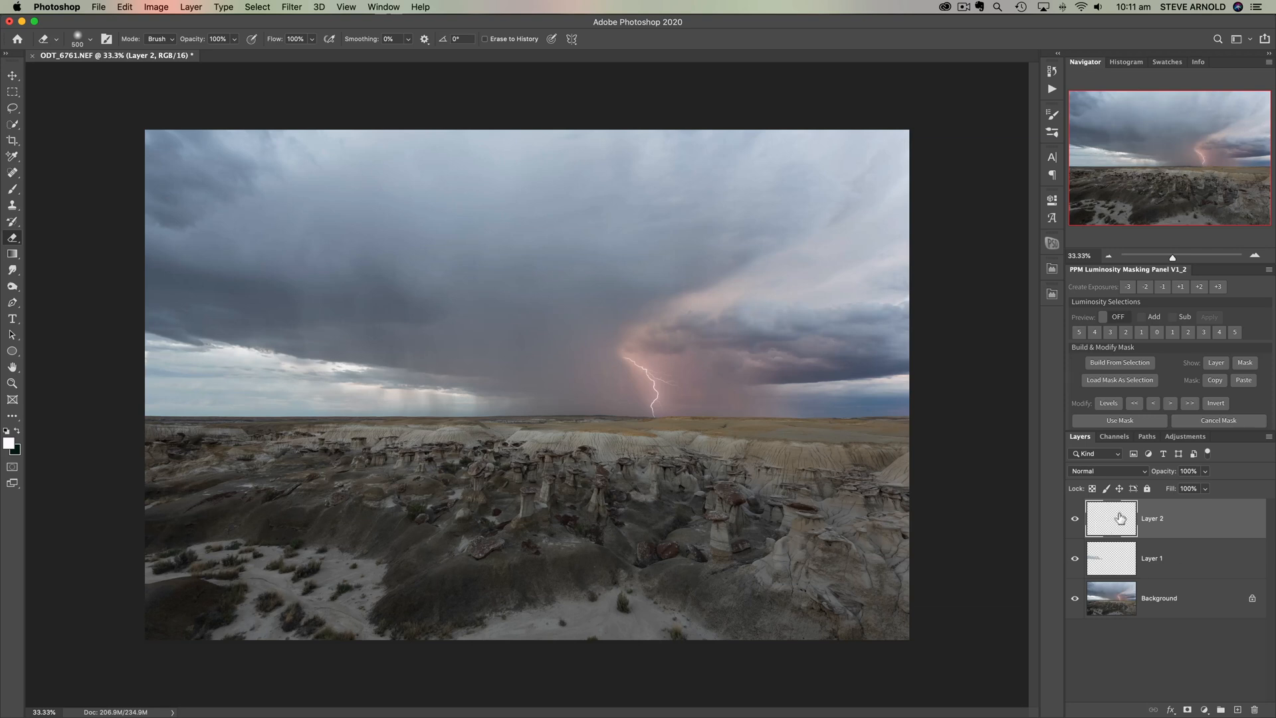
{"action": "left_click", "coordinate": [1078, 560]}
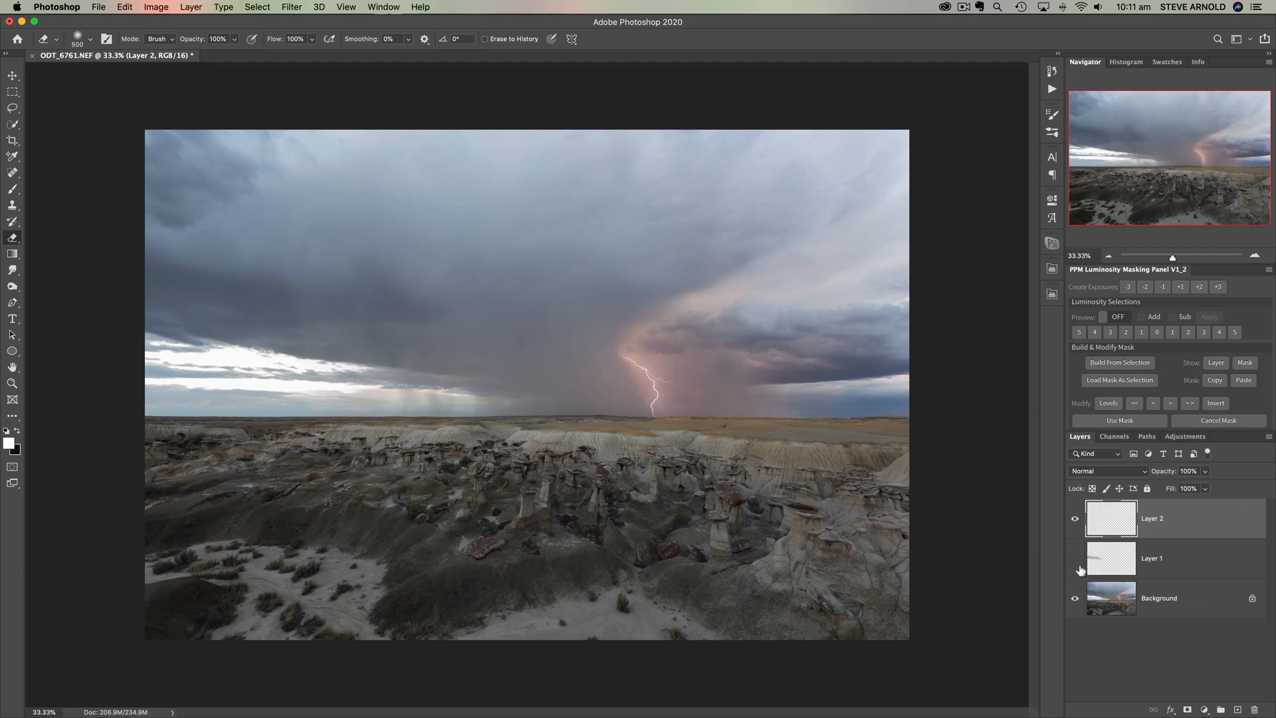
{"action": "left_click", "coordinate": [1075, 559]}
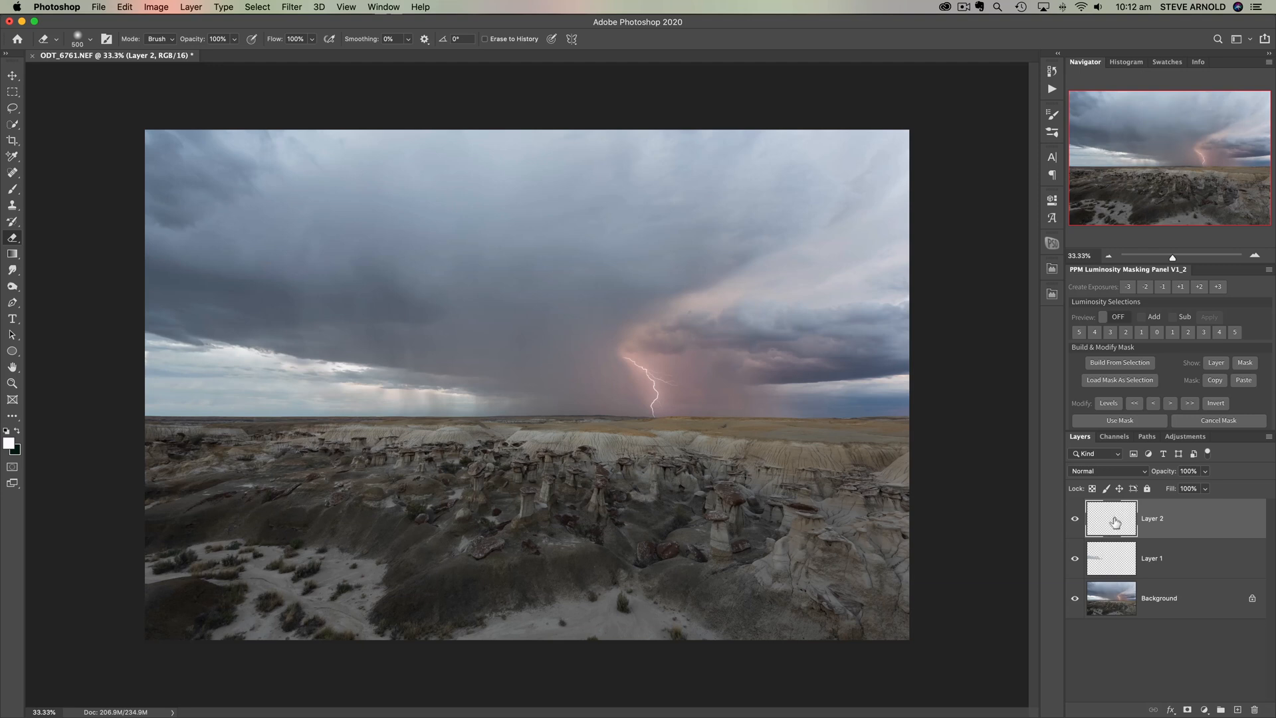
{"action": "left_click", "coordinate": [13, 191]}
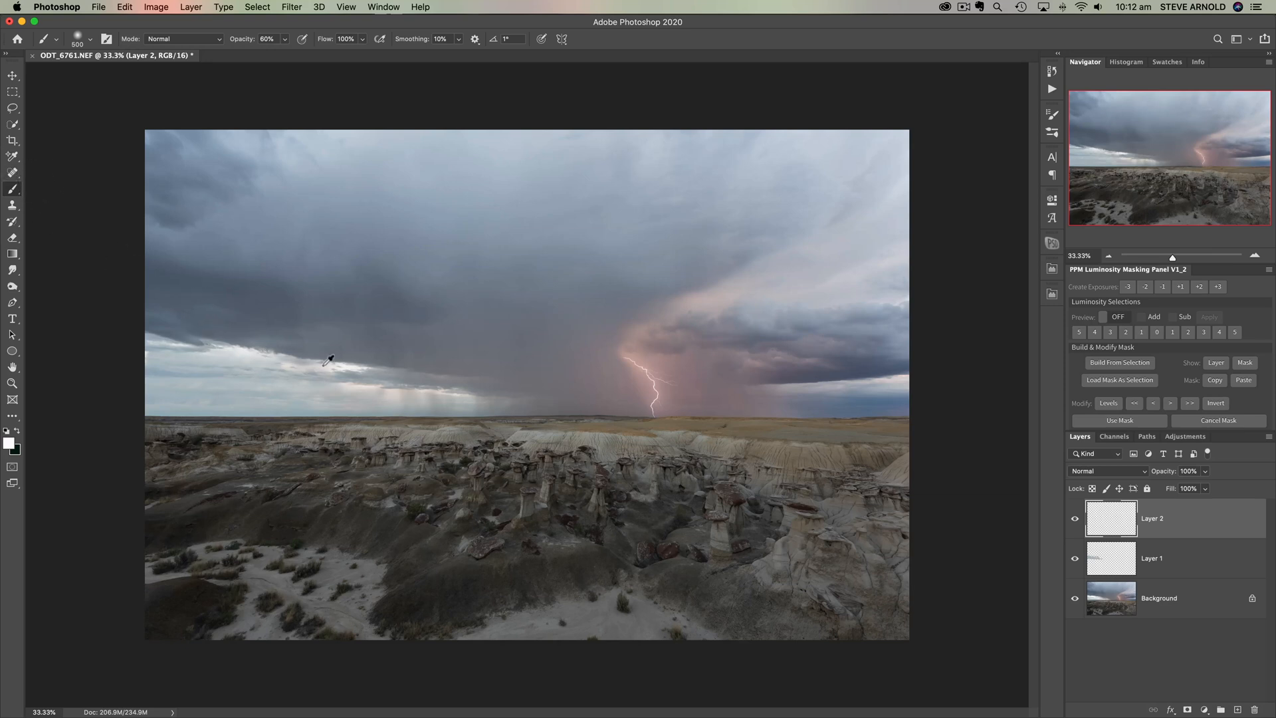
{"action": "mouse_move", "coordinate": [339, 380]}
{"action": "left_mouse_down"}
{"action": "mouse_move", "coordinate": [358, 384]}
{"action": "mouse_move", "coordinate": [304, 365]}
{"action": "mouse_move", "coordinate": [333, 365]}
{"action": "left_mouse_up"}
{"action": "left_click_drag", "start_coordinate": [648, 348], "coordinate": [641, 359]}
Step: Paint the sampled pink over the left sky and horizon on Layer 2 with a 2400 px brush at 30% opacity
{"action": "key", "text": "bracketright"}
{"action": "key", "text": "bracketright"}
{"action": "key", "text": "bracketright"}
{"action": "key", "text": "bracketright"}
{"action": "key", "text": "bracketright"}
{"action": "key", "text": "bracketright"}
{"action": "key", "text": "bracketright"}
{"action": "key", "text": "bracketright"}
{"action": "key", "text": "bracketright"}
{"action": "key", "text": "bracketright"}
{"action": "key", "text": "3"}
{"action": "key", "text": "bracketright"}
{"action": "key", "text": "bracketright"}
{"action": "key", "text": "bracketright"}
{"action": "key", "text": "bracketright"}
{"action": "key", "text": "bracketright"}
{"action": "key", "text": "bracketright"}
{"action": "key", "text": "bracketright"}
{"action": "key", "text": "bracketright"}
{"action": "key", "text": "bracketright"}
{"action": "mouse_move", "coordinate": [182, 358]}
{"action": "left_mouse_down"}
{"action": "mouse_move", "coordinate": [446, 393]}
{"action": "mouse_move", "coordinate": [176, 336]}
{"action": "mouse_move", "coordinate": [273, 326]}
{"action": "mouse_move", "coordinate": [259, 319]}
{"action": "mouse_move", "coordinate": [319, 373]}
{"action": "left_mouse_up"}
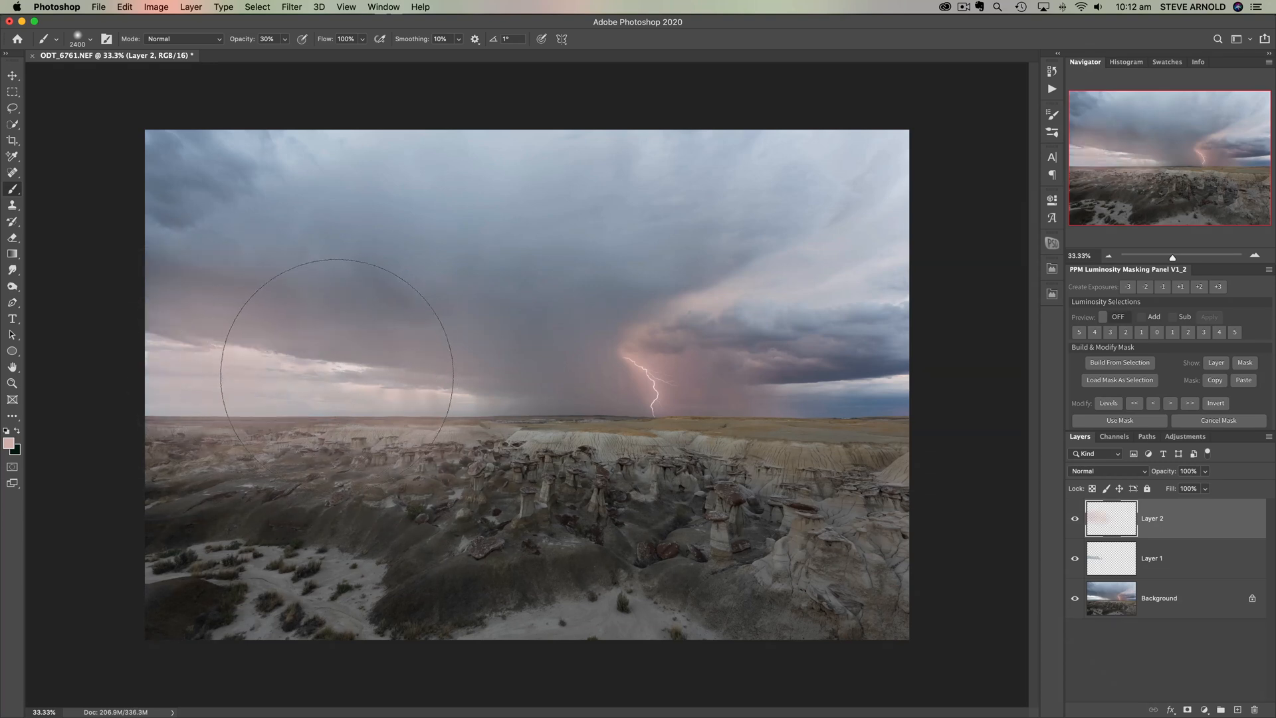
{"action": "left_click", "coordinate": [340, 377]}
{"action": "left_click", "coordinate": [171, 350]}
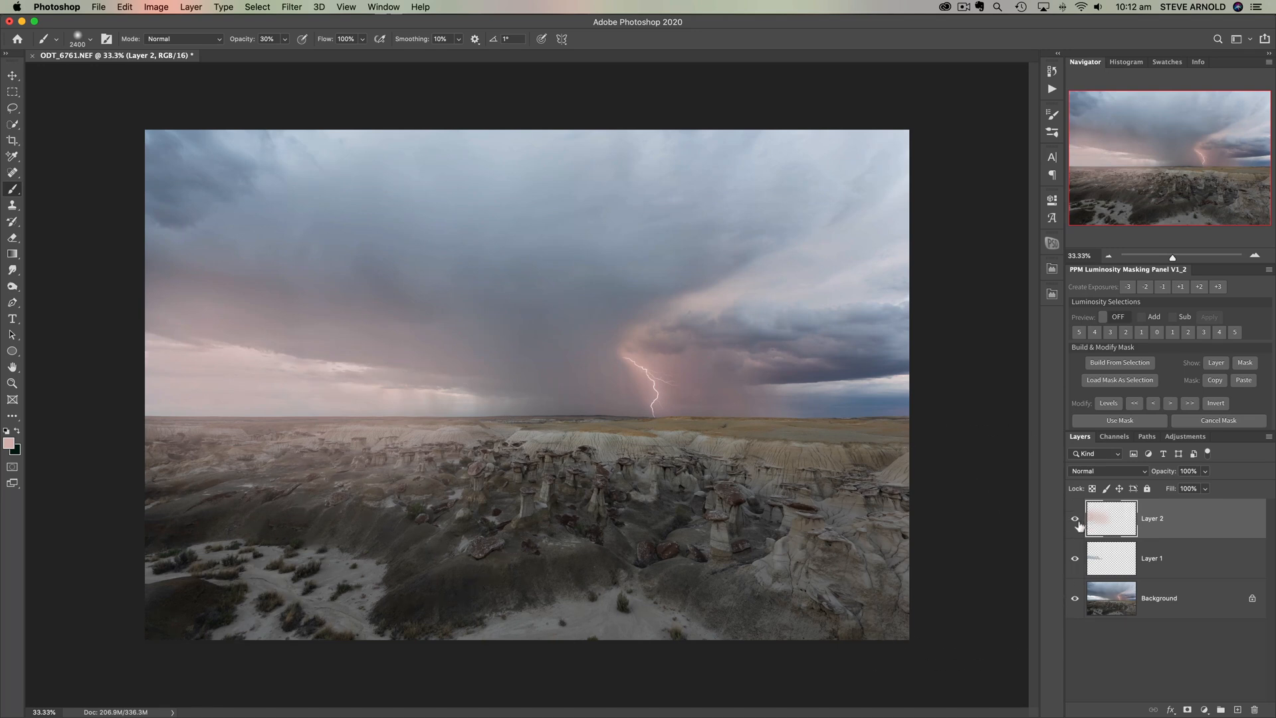
Step: Extend the pink glow across the central sky towards the lightning and set Layer 2's opacity to 72%
{"action": "left_click", "coordinate": [1076, 560]}
{"action": "left_click", "coordinate": [1076, 560]}
{"action": "mouse_move", "coordinate": [1168, 475]}
{"action": "left_mouse_down"}
{"action": "mouse_move", "coordinate": [1147, 478]}
{"action": "mouse_move", "coordinate": [1171, 474]}
{"action": "left_mouse_up"}
{"action": "left_click", "coordinate": [478, 388]}
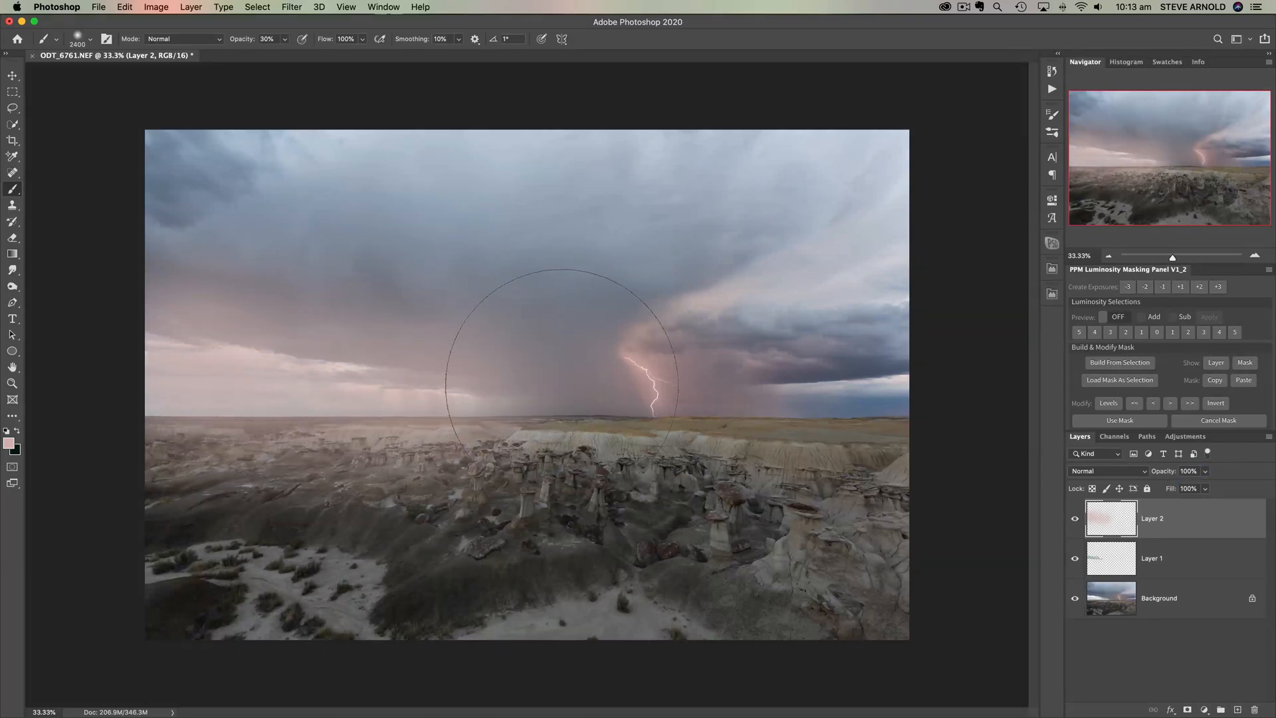
{"action": "left_click", "coordinate": [562, 385]}
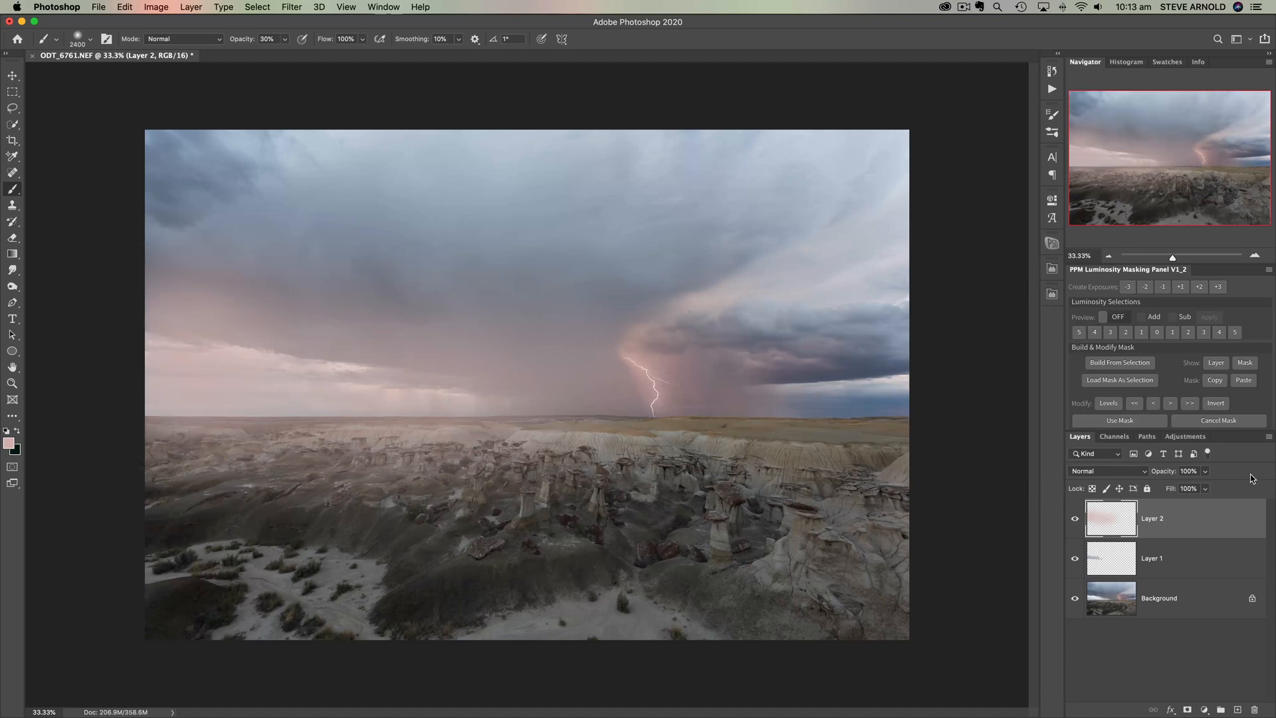
{"action": "left_click_drag", "start_coordinate": [1164, 477], "coordinate": [1144, 477]}
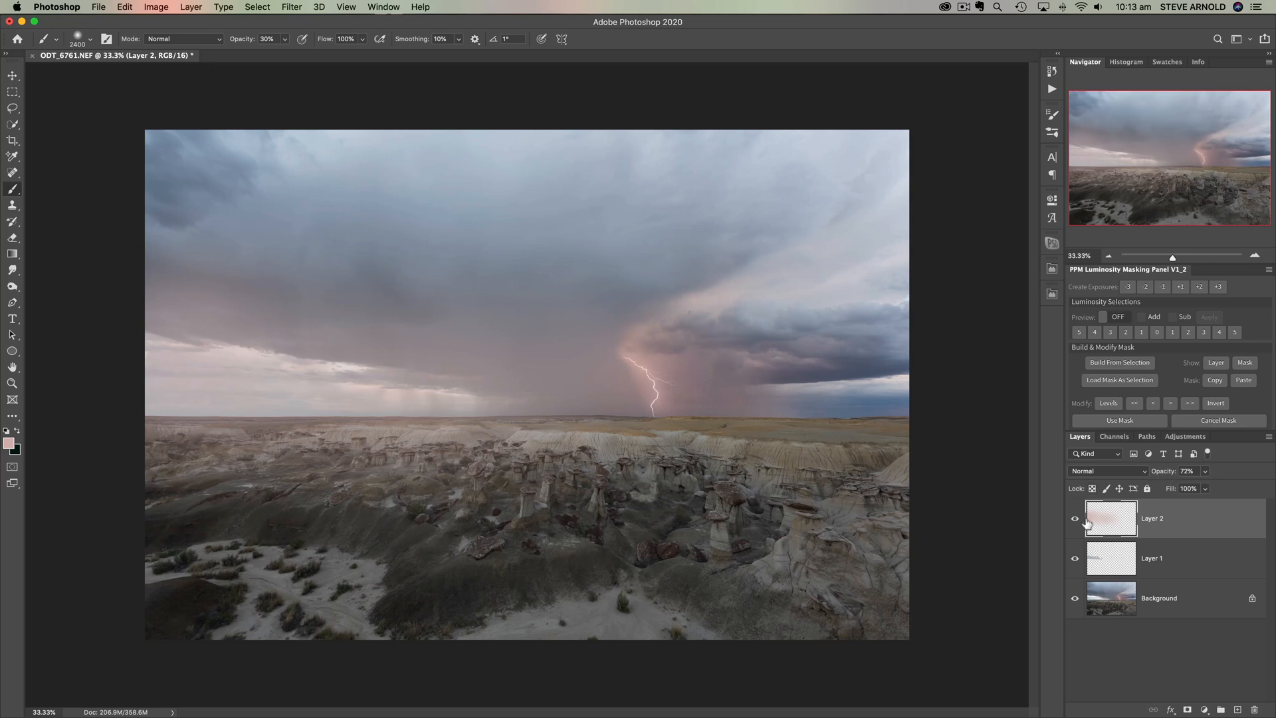
Step: Compare the photo with and without Layer 1 and Layer 2
{"action": "left_click", "coordinate": [1075, 559]}
{"action": "left_click", "coordinate": [1077, 520]}
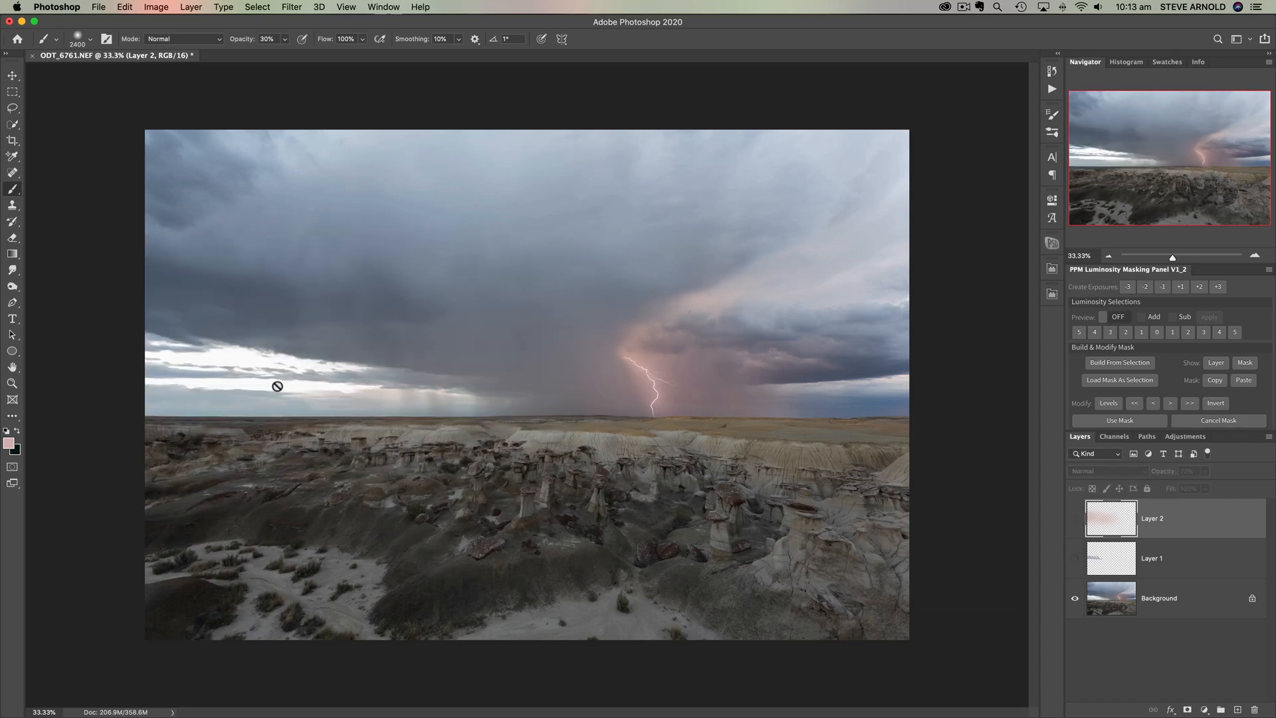
{"action": "left_click", "coordinate": [1077, 521]}
{"action": "left_click", "coordinate": [1075, 557]}
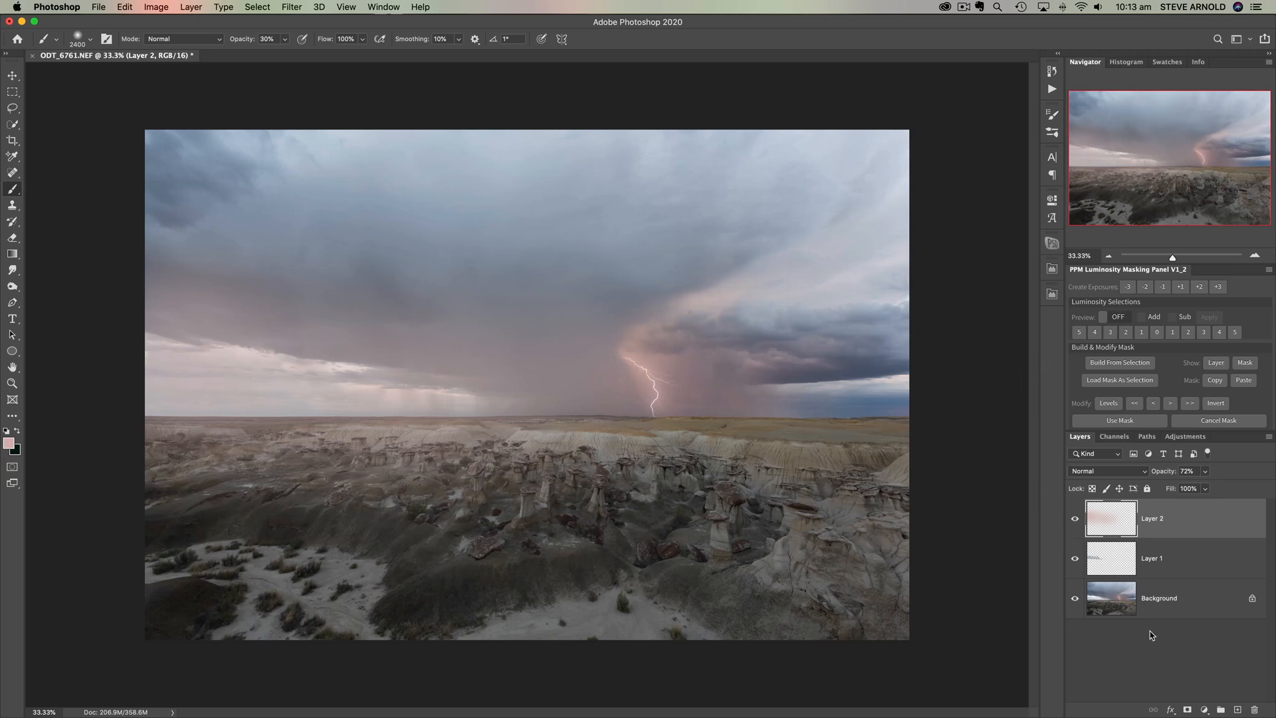
Step: Add a Levels adjustment above Layer 2 with the midtone input at 0.73 and the white input at 235
{"action": "left_click", "coordinate": [1163, 643]}
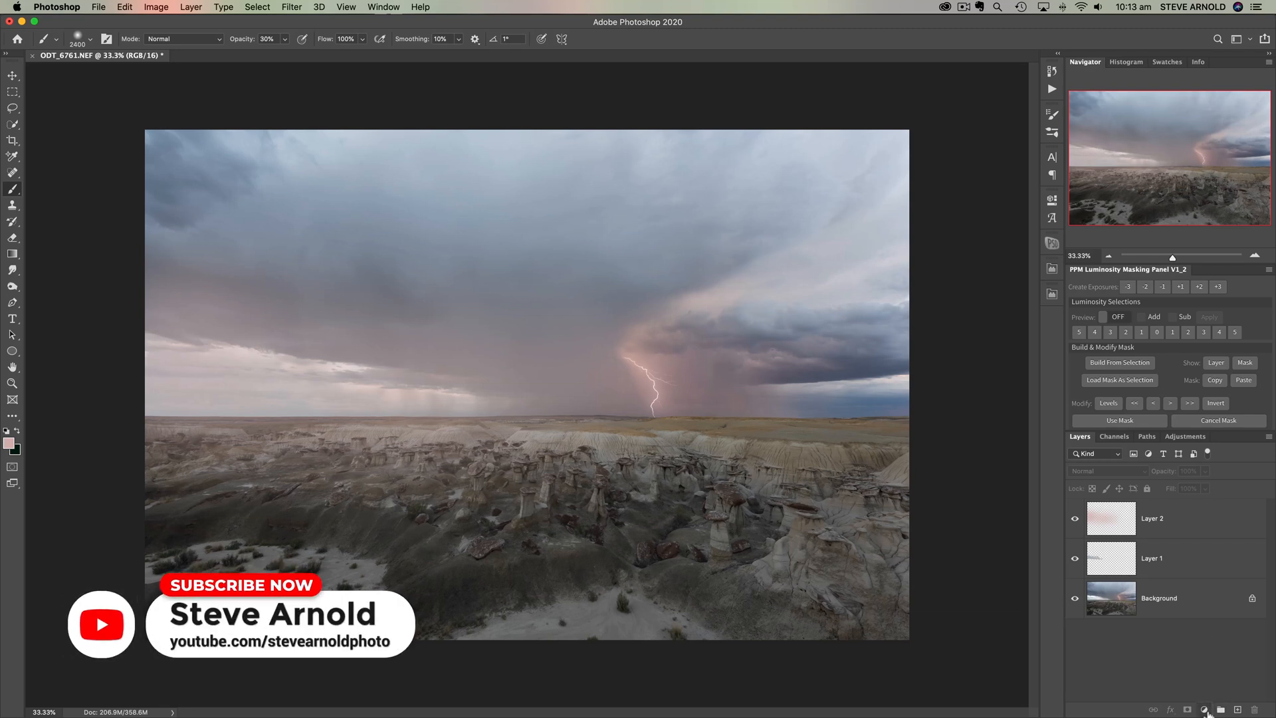
{"action": "left_click", "coordinate": [1205, 710]}
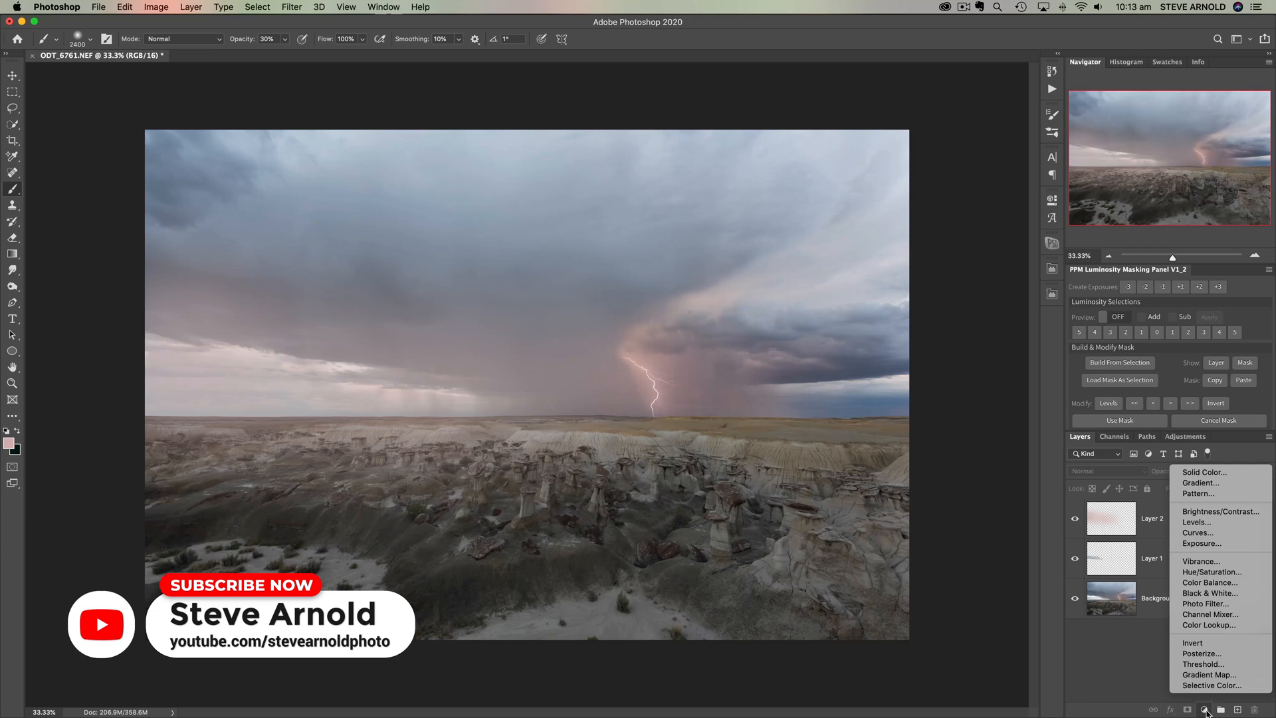
{"action": "left_click", "coordinate": [1216, 523]}
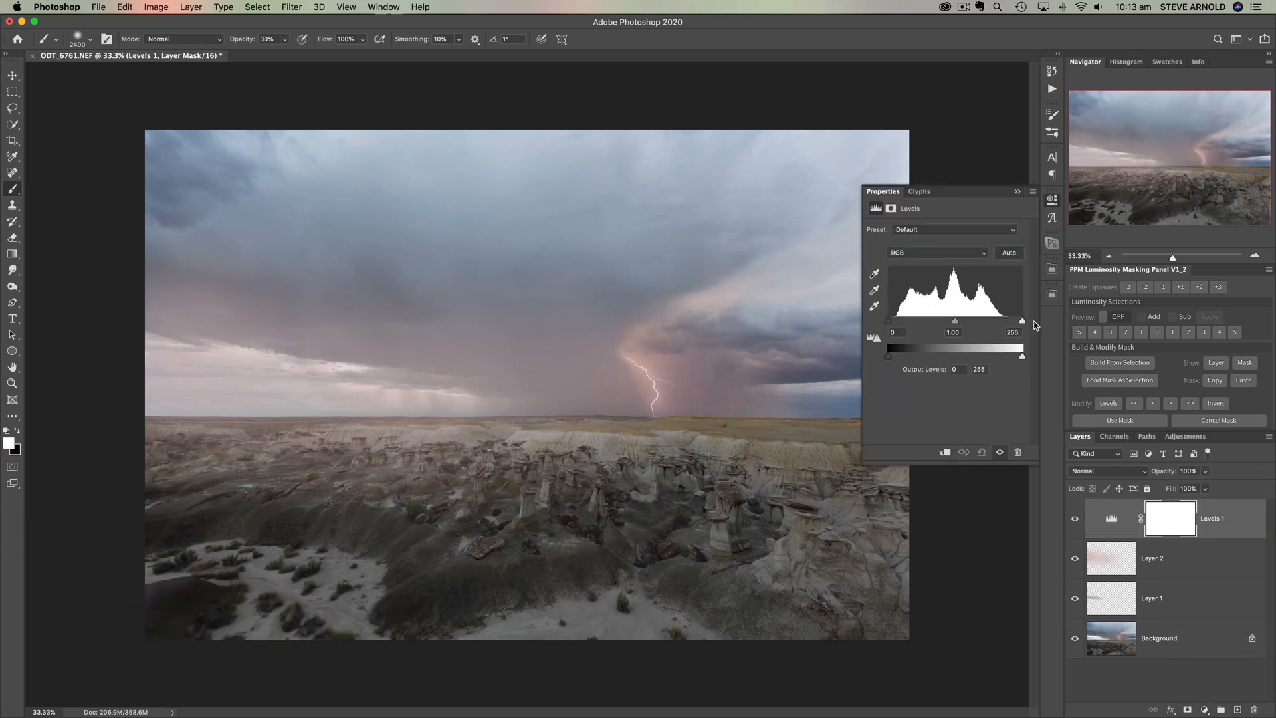
{"action": "left_click_drag", "start_coordinate": [1022, 321], "coordinate": [962, 324]}
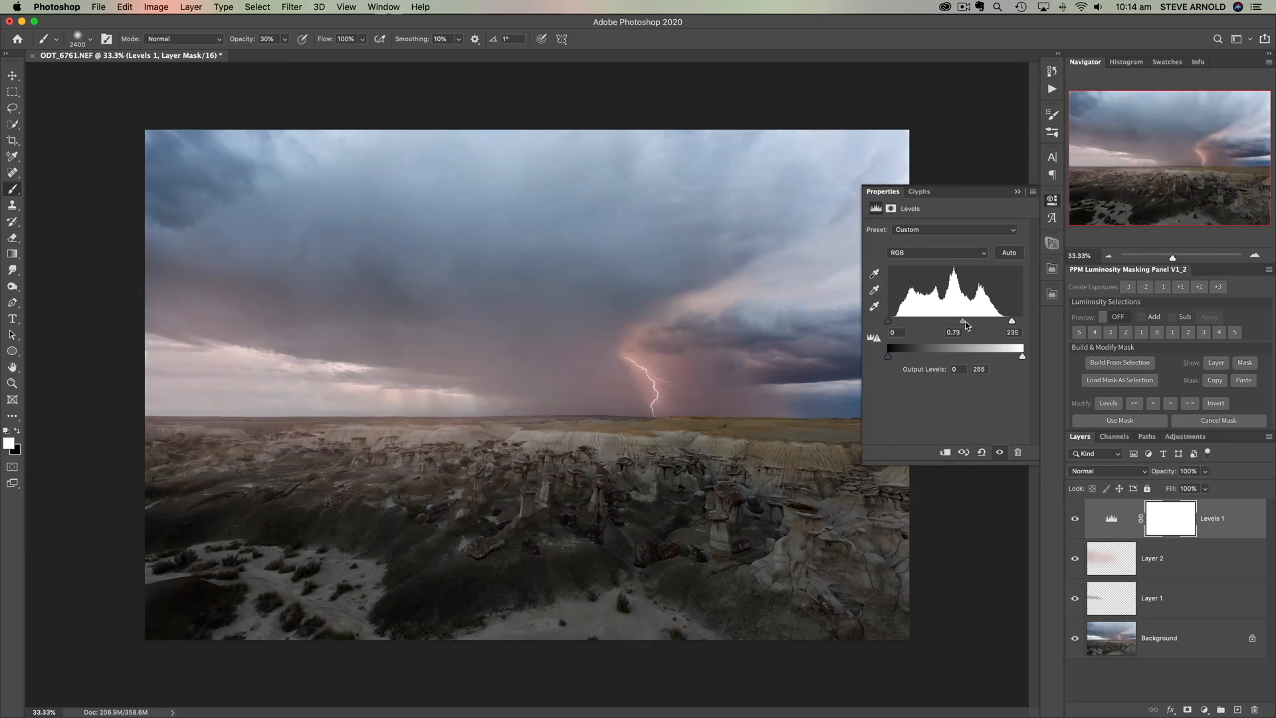
{"action": "left_click", "coordinate": [1075, 520]}
{"action": "left_click", "coordinate": [1075, 520]}
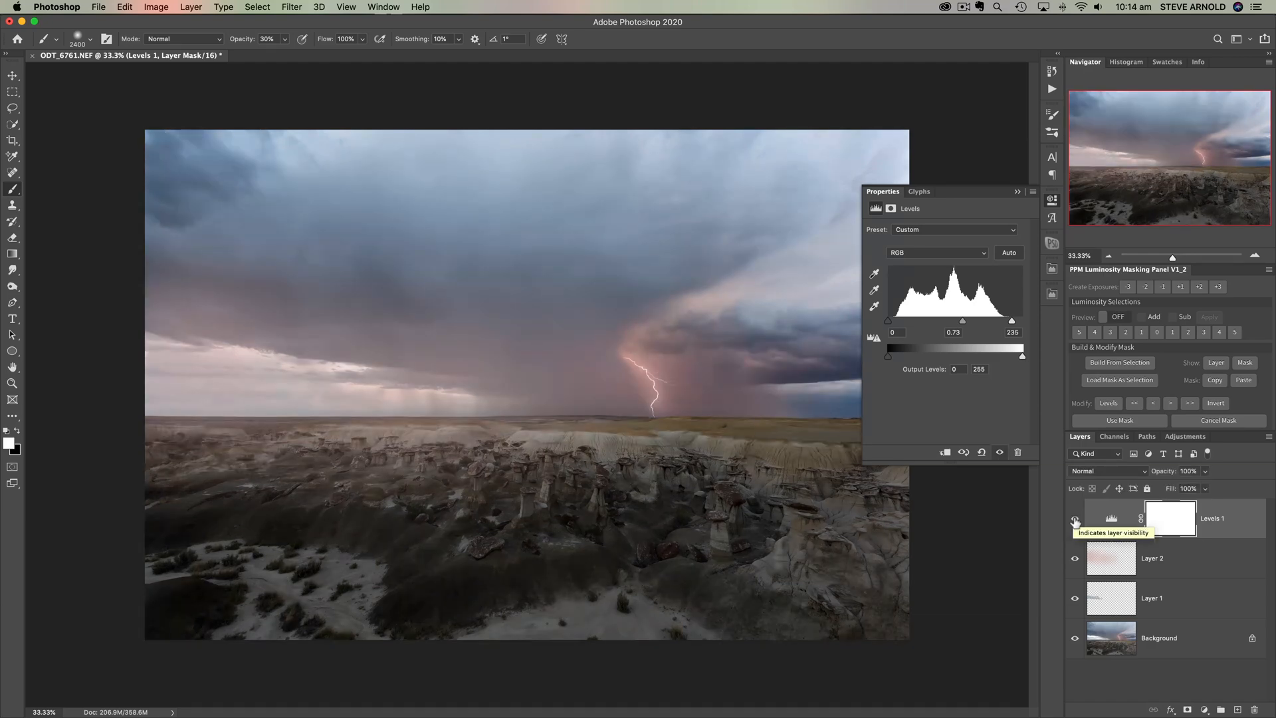
Step: Refine the Levels 1 adjustment to midtone 0.71 and white input 202, checking the photo with and without it
{"action": "left_click", "coordinate": [1109, 256]}
{"action": "left_click", "coordinate": [1110, 257]}
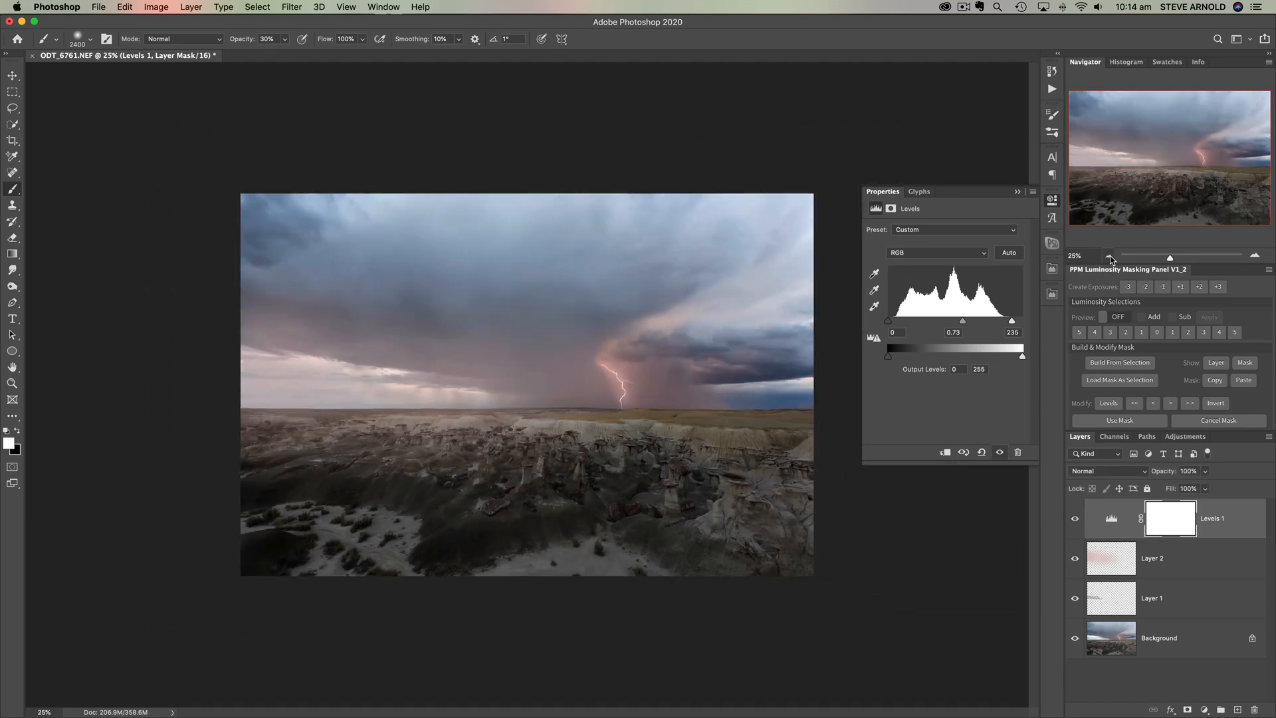
{"action": "left_click", "coordinate": [1077, 521]}
{"action": "left_click", "coordinate": [1076, 521]}
{"action": "left_click_drag", "start_coordinate": [962, 325], "coordinate": [1003, 328]}
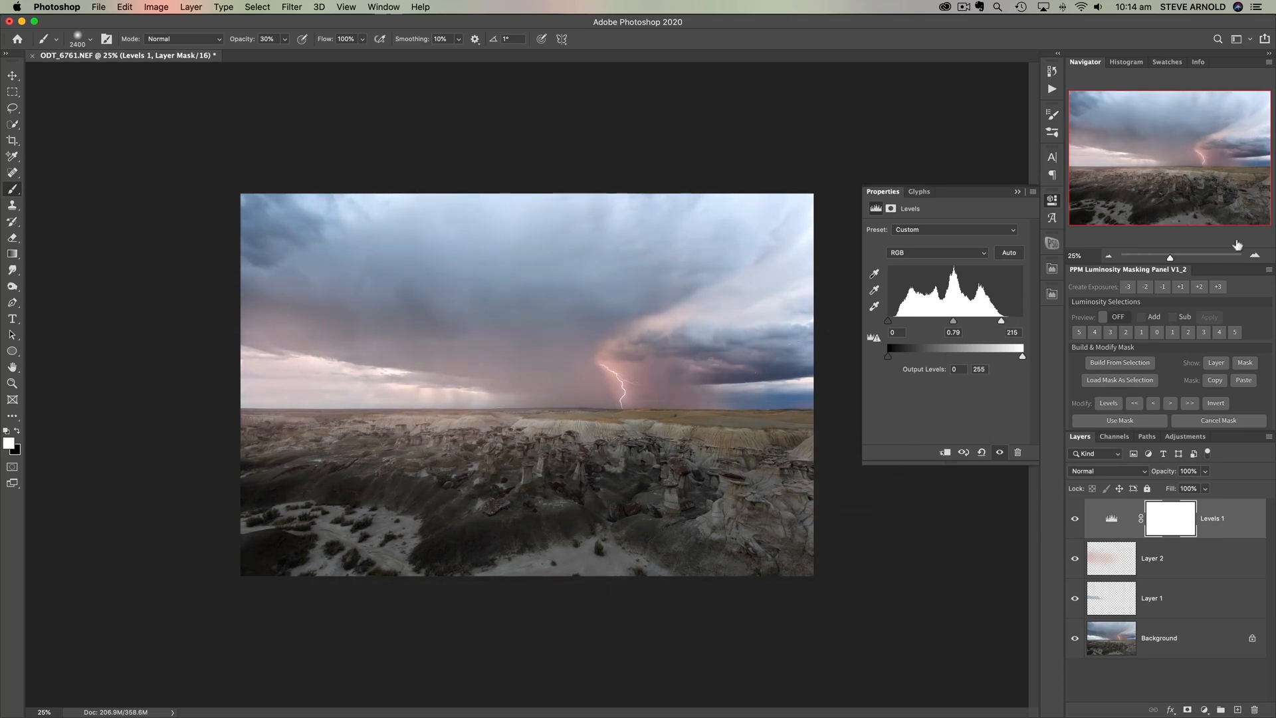
{"action": "left_click", "coordinate": [1255, 255]}
{"action": "left_click", "coordinate": [1076, 520]}
{"action": "left_click", "coordinate": [1076, 519]}
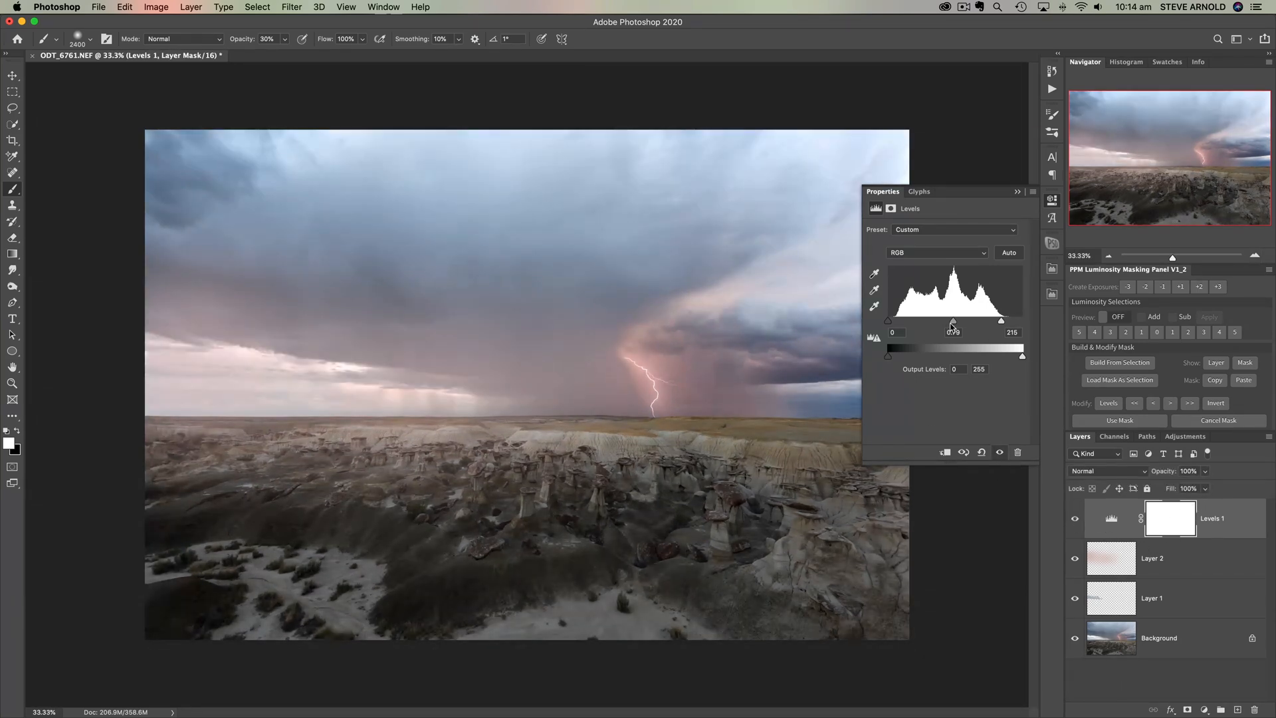
{"action": "mouse_move", "coordinate": [995, 326]}
{"action": "left_mouse_down"}
{"action": "mouse_move", "coordinate": [952, 324]}
{"action": "mouse_move", "coordinate": [997, 324]}
{"action": "left_mouse_up"}
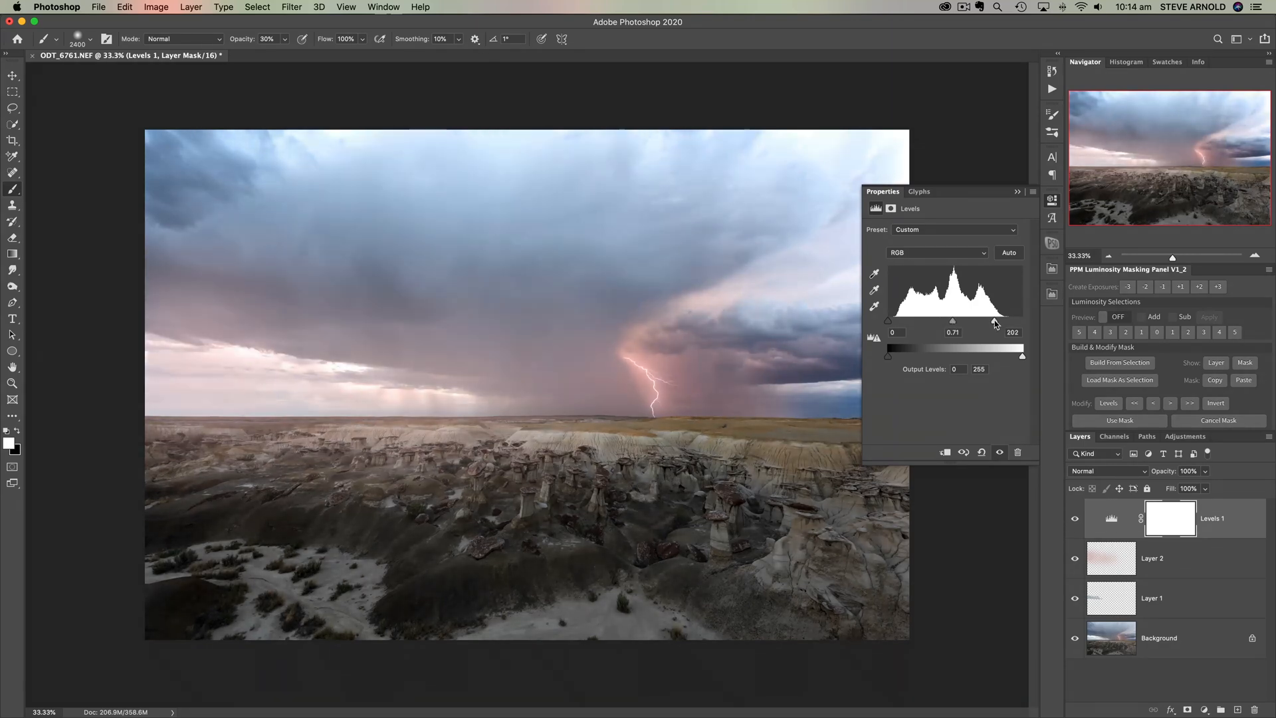
{"action": "left_click", "coordinate": [1076, 520]}
{"action": "left_click", "coordinate": [1079, 522]}
{"action": "left_click", "coordinate": [1076, 520]}
{"action": "left_click", "coordinate": [1076, 520]}
Step: Invert the Levels 1 layer mask to black and collapse its properties
{"action": "left_click", "coordinate": [1170, 522]}
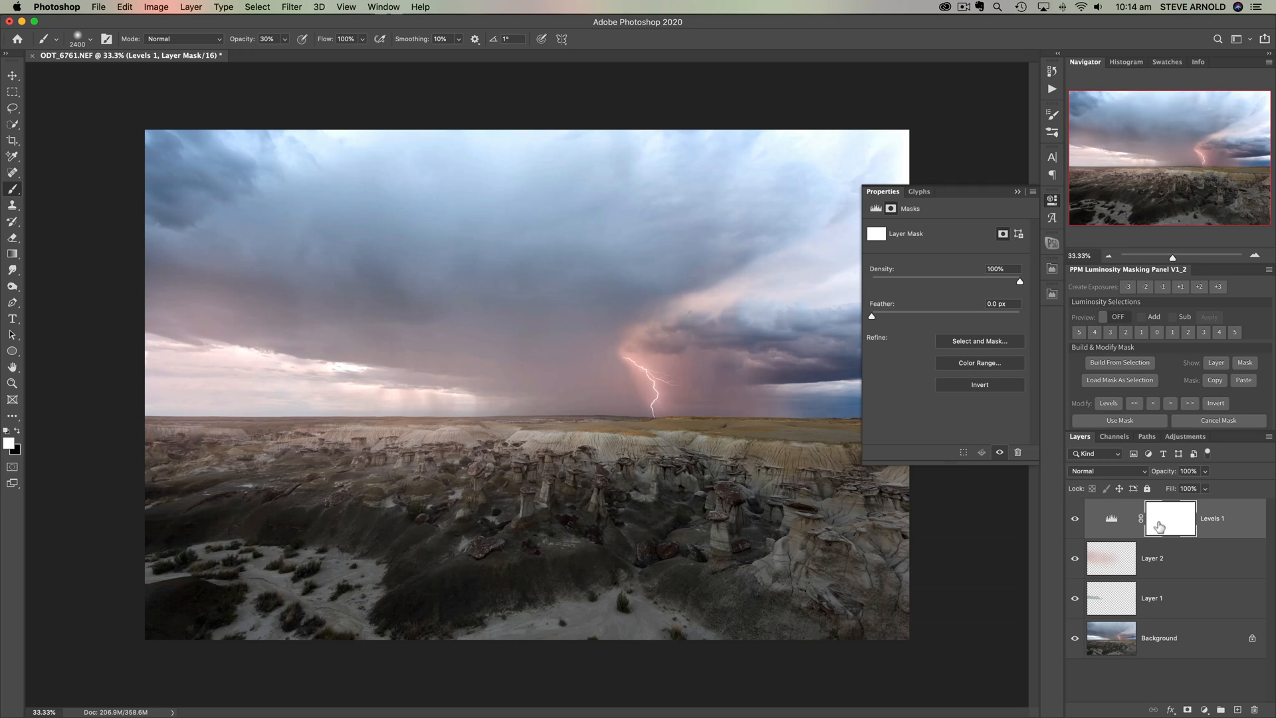
{"action": "key", "text": "super+i"}
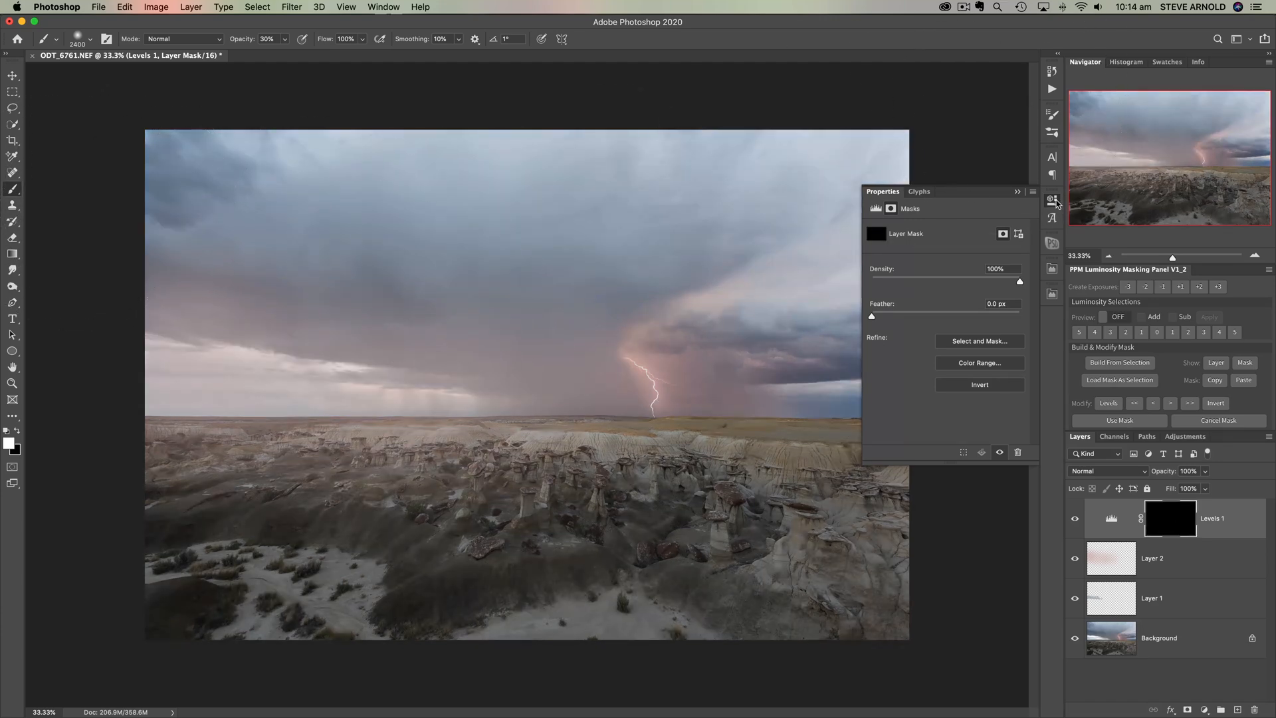
{"action": "left_click", "coordinate": [1055, 200]}
Step: Paint white at 30% opacity across the middle band of the foreground on the Levels 1 mask with a large brush
{"action": "key", "text": "["}
{"action": "key", "text": "["}
{"action": "key", "text": "["}
{"action": "key", "text": "["}
{"action": "key", "text": "["}
{"action": "key", "text": "["}
{"action": "key", "text": "["}
{"action": "key", "text": "["}
{"action": "key", "text": "["}
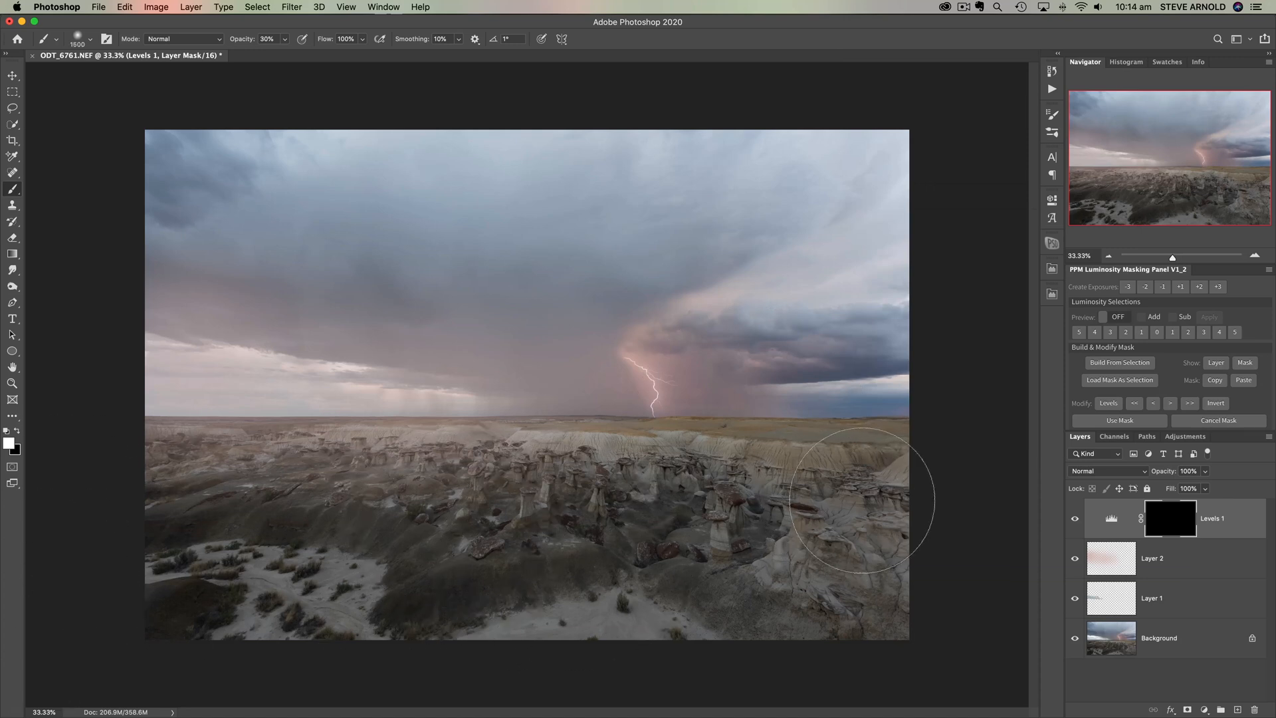
{"action": "key", "text": "]"}
{"action": "key", "text": "]"}
{"action": "mouse_move", "coordinate": [644, 493]}
{"action": "left_mouse_down"}
{"action": "mouse_move", "coordinate": [425, 508]}
{"action": "mouse_move", "coordinate": [219, 486]}
{"action": "left_mouse_up"}
Step: Paint white over the central and right rock formations on the Levels 1 mask with an 1100 px brush
{"action": "key", "text": "["}
{"action": "key", "text": "["}
{"action": "key", "text": "["}
{"action": "key", "text": "["}
{"action": "key", "text": "["}
{"action": "key", "text": "["}
{"action": "mouse_move", "coordinate": [704, 466]}
{"action": "left_mouse_down"}
{"action": "mouse_move", "coordinate": [197, 458]}
{"action": "mouse_move", "coordinate": [784, 469]}
{"action": "left_mouse_up"}
{"action": "mouse_move", "coordinate": [676, 487]}
{"action": "left_mouse_down"}
{"action": "mouse_move", "coordinate": [889, 466]}
{"action": "mouse_move", "coordinate": [683, 507]}
{"action": "left_mouse_up"}
{"action": "mouse_move", "coordinate": [837, 560]}
{"action": "left_mouse_down"}
{"action": "mouse_move", "coordinate": [923, 621]}
{"action": "mouse_move", "coordinate": [907, 579]}
{"action": "mouse_move", "coordinate": [869, 599]}
{"action": "mouse_move", "coordinate": [885, 525]}
{"action": "left_mouse_up"}
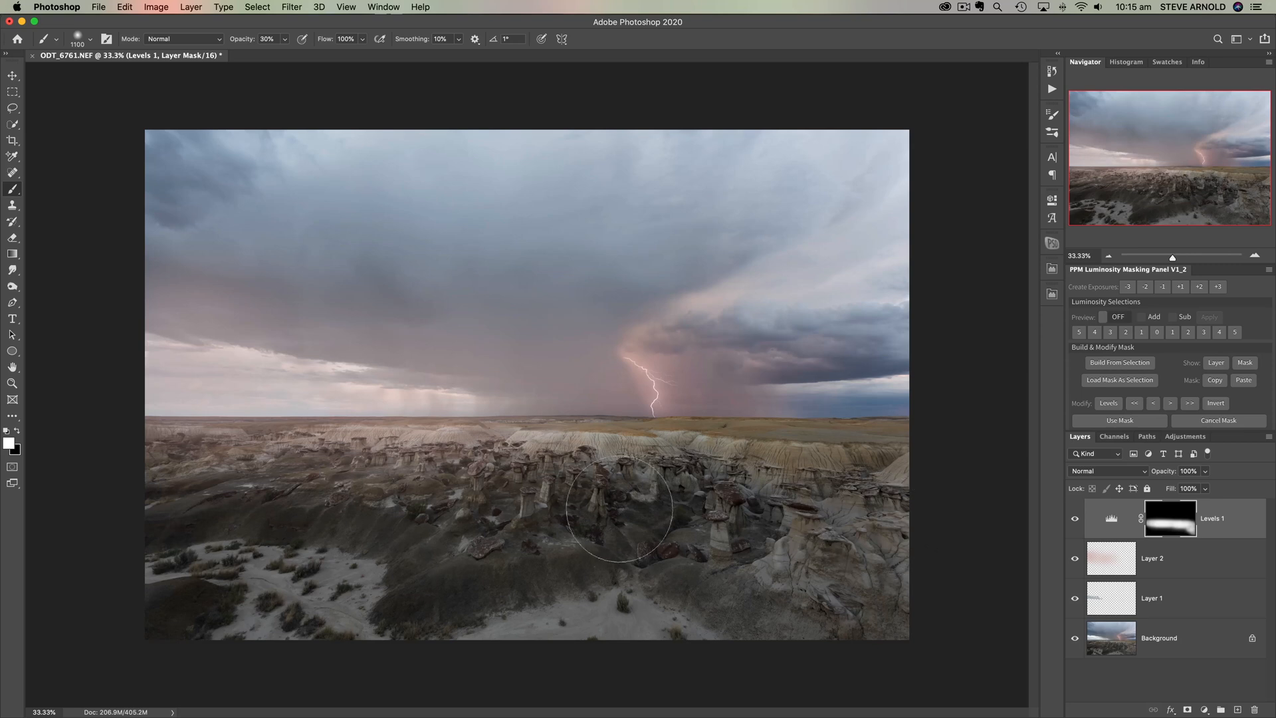
Step: Paint white over the sandy lower-left foreground and the right-hand rocks on the Levels 1 mask
{"action": "mouse_move", "coordinate": [238, 571]}
{"action": "left_mouse_down"}
{"action": "mouse_move", "coordinate": [323, 595]}
{"action": "mouse_move", "coordinate": [295, 598]}
{"action": "mouse_move", "coordinate": [363, 611]}
{"action": "left_mouse_up"}
{"action": "left_click", "coordinate": [1076, 520]}
{"action": "left_click", "coordinate": [1076, 519]}
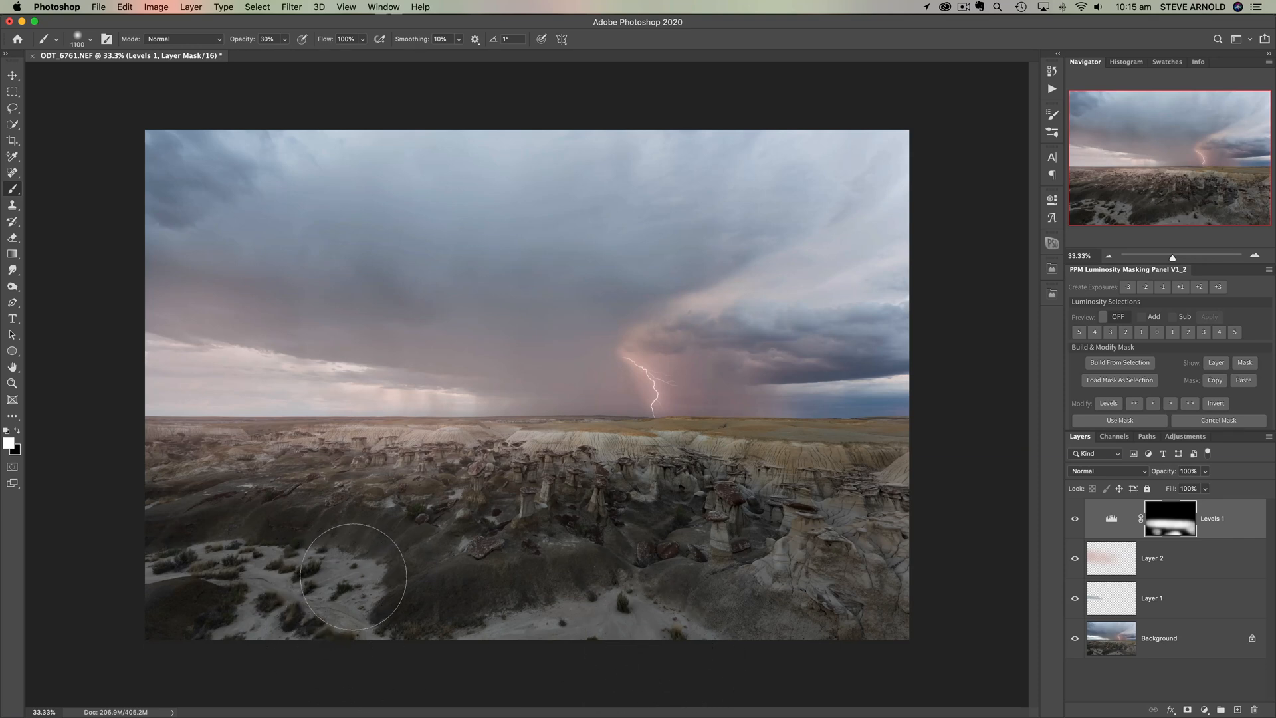
{"action": "mouse_move", "coordinate": [243, 621]}
{"action": "left_mouse_down"}
{"action": "mouse_move", "coordinate": [191, 569]}
{"action": "mouse_move", "coordinate": [135, 575]}
{"action": "mouse_move", "coordinate": [378, 578]}
{"action": "mouse_move", "coordinate": [352, 623]}
{"action": "mouse_move", "coordinate": [333, 577]}
{"action": "mouse_move", "coordinate": [372, 551]}
{"action": "left_mouse_up"}
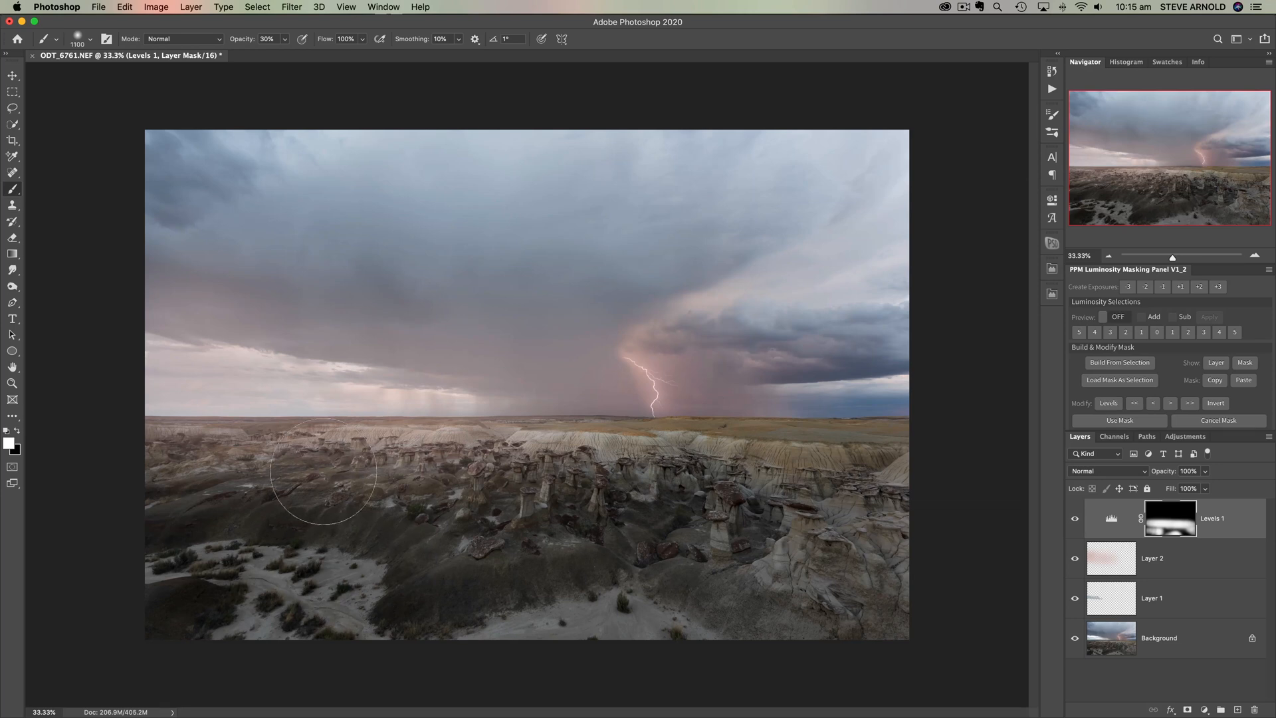
{"action": "mouse_move", "coordinate": [505, 460]}
{"action": "left_mouse_down"}
{"action": "mouse_move", "coordinate": [678, 502]}
{"action": "mouse_move", "coordinate": [885, 597]}
{"action": "mouse_move", "coordinate": [940, 605]}
{"action": "left_mouse_up"}
Step: Compare the foreground with and without the masked Levels 1 adjustment
{"action": "left_click", "coordinate": [1075, 520]}
{"action": "left_click", "coordinate": [1077, 521]}
{"action": "left_click", "coordinate": [1077, 521]}
{"action": "left_click", "coordinate": [1077, 521]}
{"action": "left_click", "coordinate": [1077, 521]}
{"action": "left_click", "coordinate": [1077, 521]}
{"action": "left_click", "coordinate": [1077, 522]}
{"action": "left_click", "coordinate": [1077, 521]}
{"action": "left_click", "coordinate": [1077, 521]}
{"action": "left_click", "coordinate": [1077, 522]}
Step: Add a second Levels adjustment above Levels 1 with the midtone input at 0.80 and the white input at 231
{"action": "left_click", "coordinate": [1205, 710]}
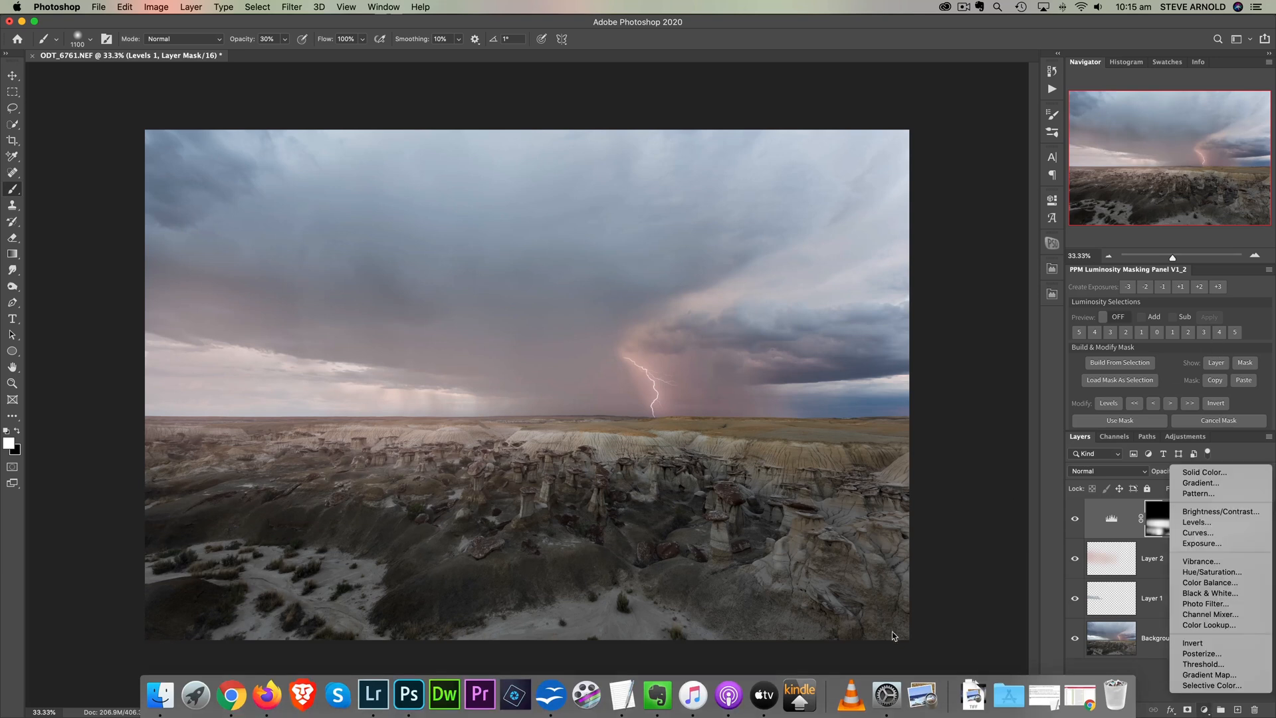
{"action": "left_click", "coordinate": [1017, 580]}
{"action": "left_click", "coordinate": [1205, 710]}
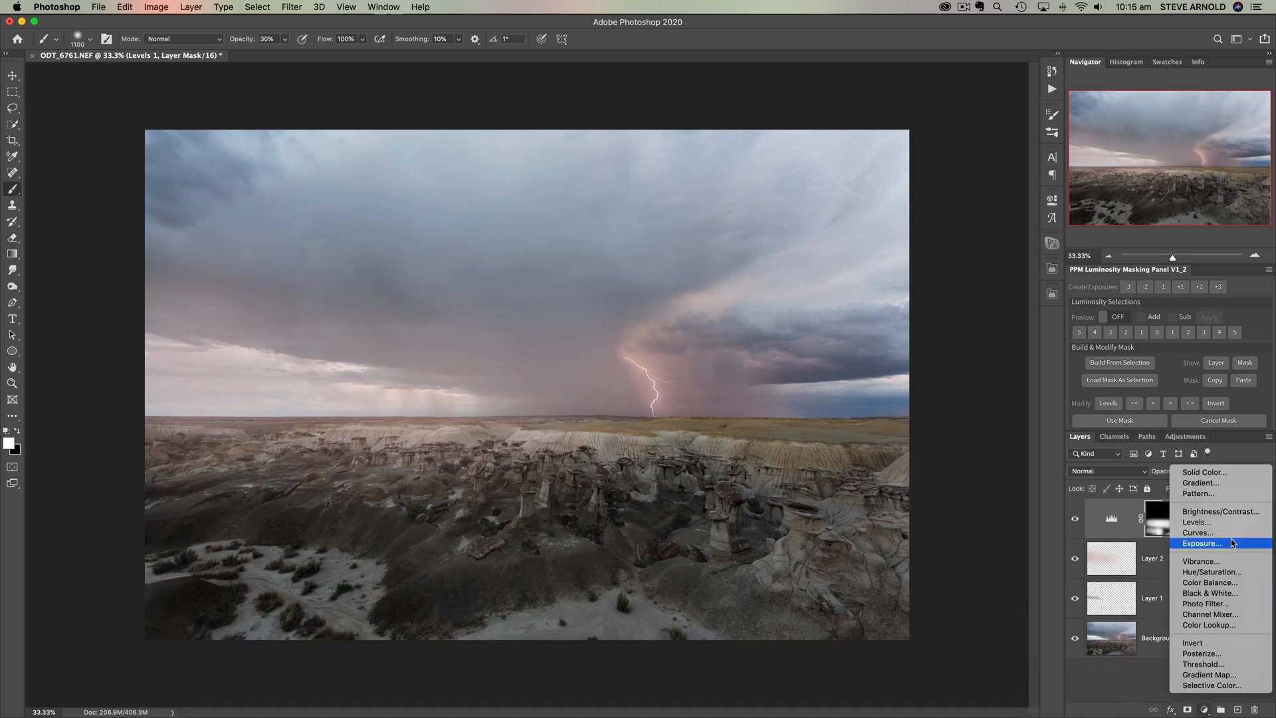
{"action": "left_click", "coordinate": [1217, 522]}
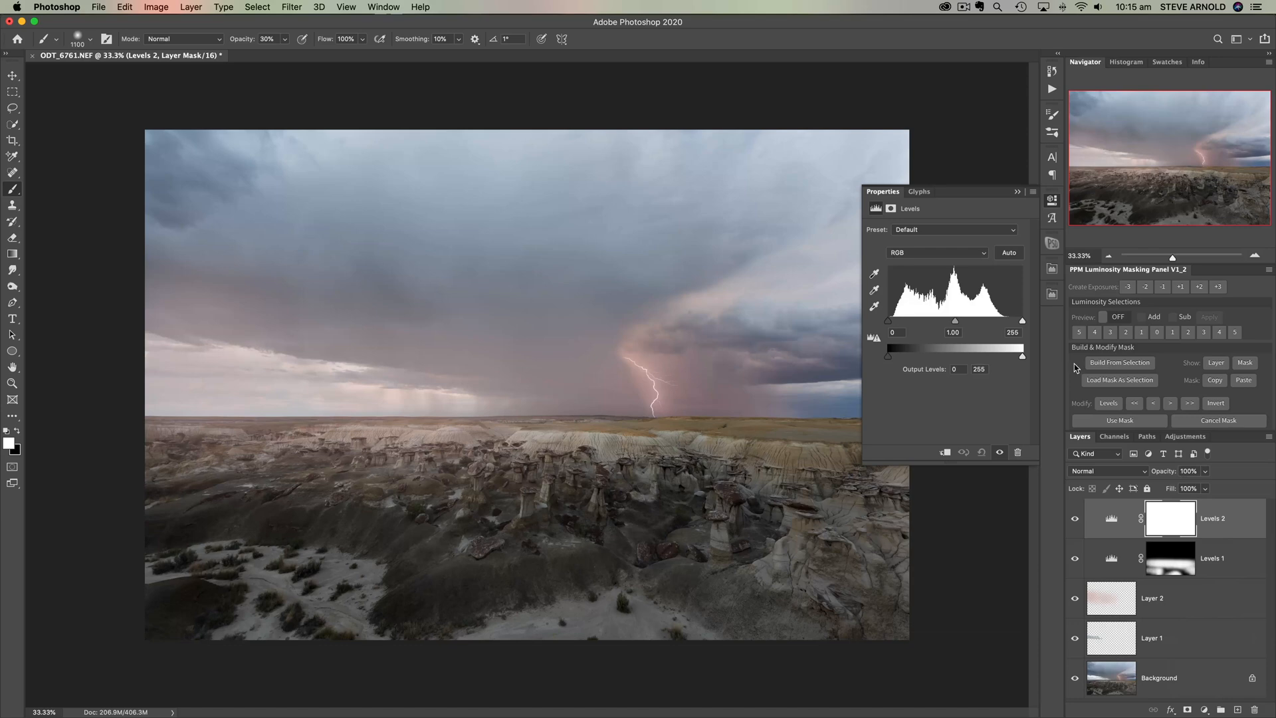
{"action": "left_click_drag", "start_coordinate": [1023, 320], "coordinate": [958, 324]}
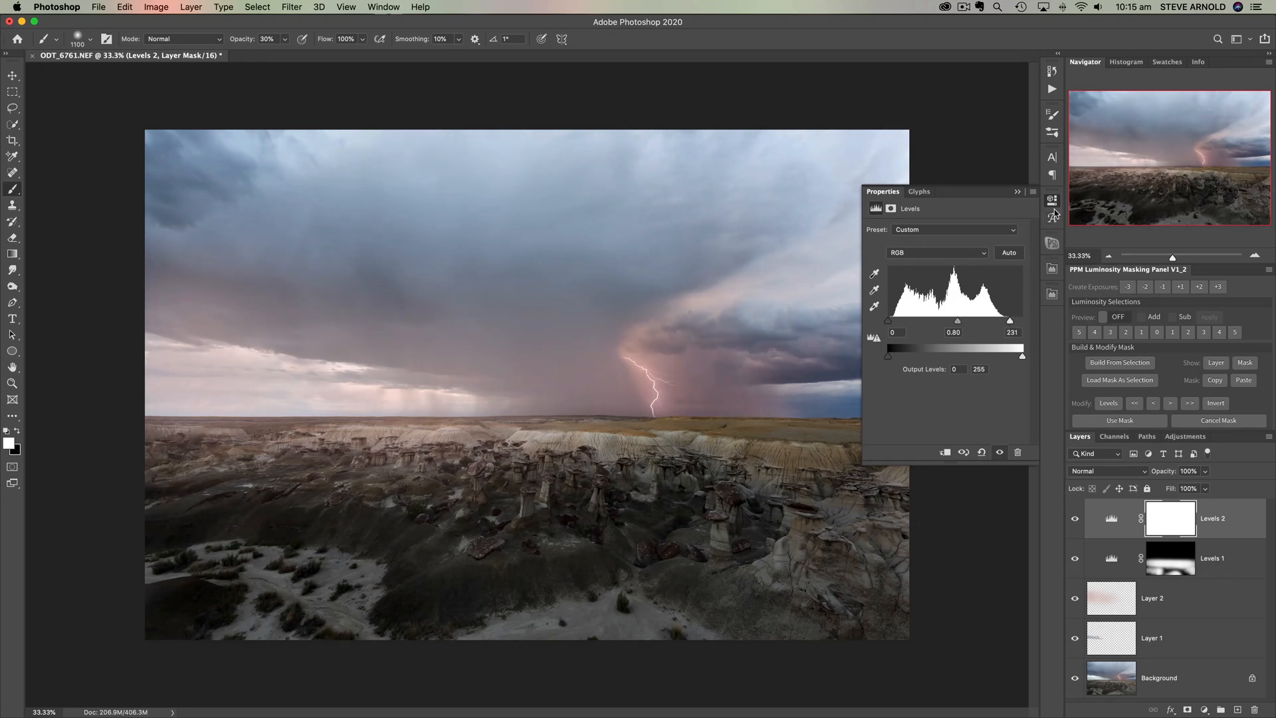
Step: Compare the photo with and without the Levels 2 adjustment
{"action": "left_click", "coordinate": [1079, 524]}
{"action": "left_click", "coordinate": [1078, 523]}
{"action": "left_click", "coordinate": [1076, 520]}
{"action": "left_click", "coordinate": [1077, 519]}
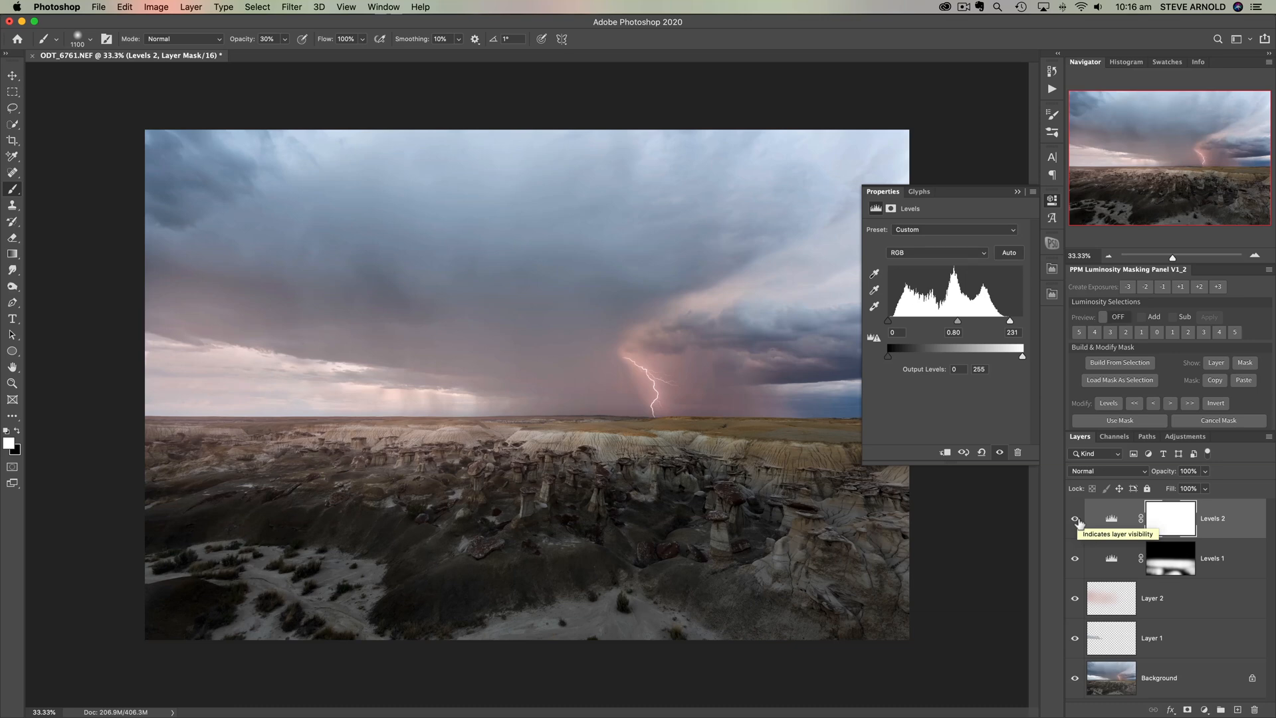
{"action": "left_click", "coordinate": [1079, 523]}
{"action": "left_click", "coordinate": [1077, 520]}
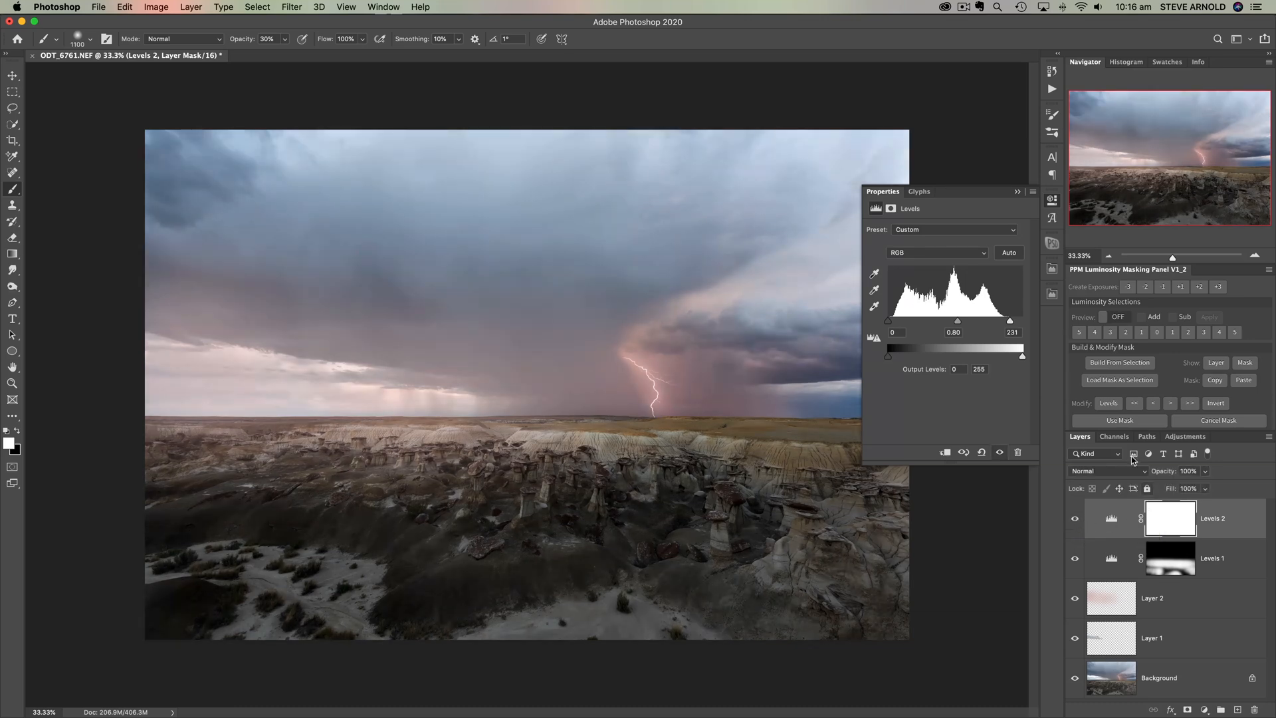
Step: Invert the Levels 2 mask to black so the adjustment is hidden everywhere
{"action": "left_click", "coordinate": [1187, 534]}
{"action": "key", "text": "super+i"}
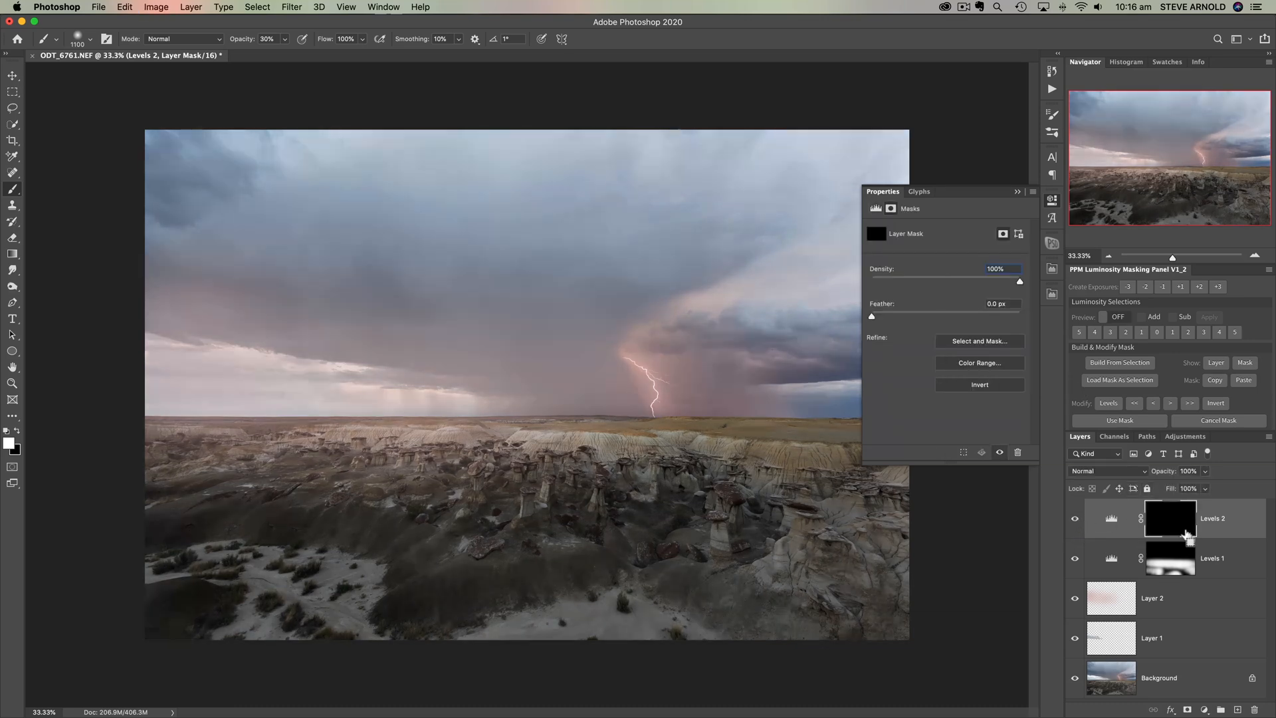
{"action": "left_click", "coordinate": [1054, 203]}
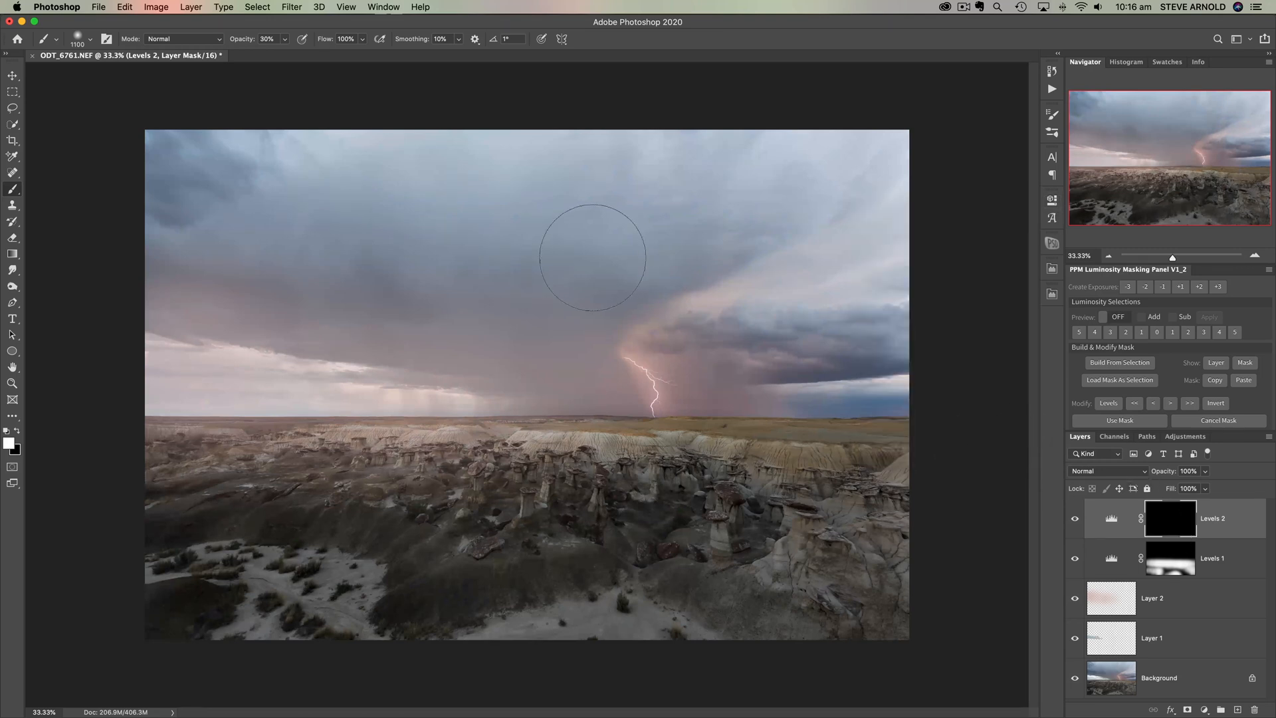
Step: Paint white across the whole sky on the Levels 2 mask with an 1800 px brush
{"action": "key", "text": "bracketright"}
{"action": "key", "text": "bracketright"}
{"action": "key", "text": "bracketright"}
{"action": "key", "text": "bracketright"}
{"action": "key", "text": "bracketright"}
{"action": "key", "text": "bracketright"}
{"action": "key", "text": "bracketright"}
{"action": "mouse_move", "coordinate": [301, 147]}
{"action": "left_mouse_down"}
{"action": "mouse_move", "coordinate": [346, 170]}
{"action": "mouse_move", "coordinate": [466, 186]}
{"action": "left_mouse_up"}
{"action": "mouse_move", "coordinate": [427, 247]}
{"action": "left_mouse_down"}
{"action": "mouse_move", "coordinate": [718, 171]}
{"action": "mouse_move", "coordinate": [826, 157]}
{"action": "mouse_move", "coordinate": [650, 194]}
{"action": "left_mouse_up"}
{"action": "mouse_move", "coordinate": [606, 341]}
{"action": "left_mouse_down"}
{"action": "mouse_move", "coordinate": [115, 266]}
{"action": "mouse_move", "coordinate": [445, 312]}
{"action": "mouse_move", "coordinate": [751, 313]}
{"action": "mouse_move", "coordinate": [588, 321]}
{"action": "mouse_move", "coordinate": [933, 332]}
{"action": "mouse_move", "coordinate": [428, 326]}
{"action": "mouse_move", "coordinate": [641, 251]}
{"action": "mouse_move", "coordinate": [200, 191]}
{"action": "mouse_move", "coordinate": [609, 162]}
{"action": "mouse_move", "coordinate": [364, 208]}
{"action": "mouse_move", "coordinate": [568, 169]}
{"action": "mouse_move", "coordinate": [447, 244]}
{"action": "mouse_move", "coordinate": [411, 238]}
{"action": "mouse_move", "coordinate": [561, 255]}
{"action": "mouse_move", "coordinate": [619, 175]}
{"action": "mouse_move", "coordinate": [782, 153]}
{"action": "mouse_move", "coordinate": [698, 260]}
{"action": "mouse_move", "coordinate": [873, 303]}
{"action": "mouse_move", "coordinate": [765, 321]}
{"action": "mouse_move", "coordinate": [923, 337]}
{"action": "mouse_move", "coordinate": [877, 138]}
{"action": "mouse_move", "coordinate": [779, 275]}
{"action": "mouse_move", "coordinate": [843, 191]}
{"action": "left_mouse_up"}
{"action": "mouse_move", "coordinate": [472, 268]}
{"action": "left_mouse_down"}
{"action": "mouse_move", "coordinate": [127, 340]}
{"action": "mouse_move", "coordinate": [769, 250]}
{"action": "mouse_move", "coordinate": [136, 192]}
{"action": "mouse_move", "coordinate": [993, 364]}
{"action": "left_mouse_up"}
Step: Check the masked Levels 2 effect and strengthen it with the midtone input at 0.71 and the white input at 228
{"action": "left_click", "coordinate": [1075, 519]}
{"action": "left_click", "coordinate": [1076, 519]}
{"action": "double_click", "coordinate": [1112, 518]}
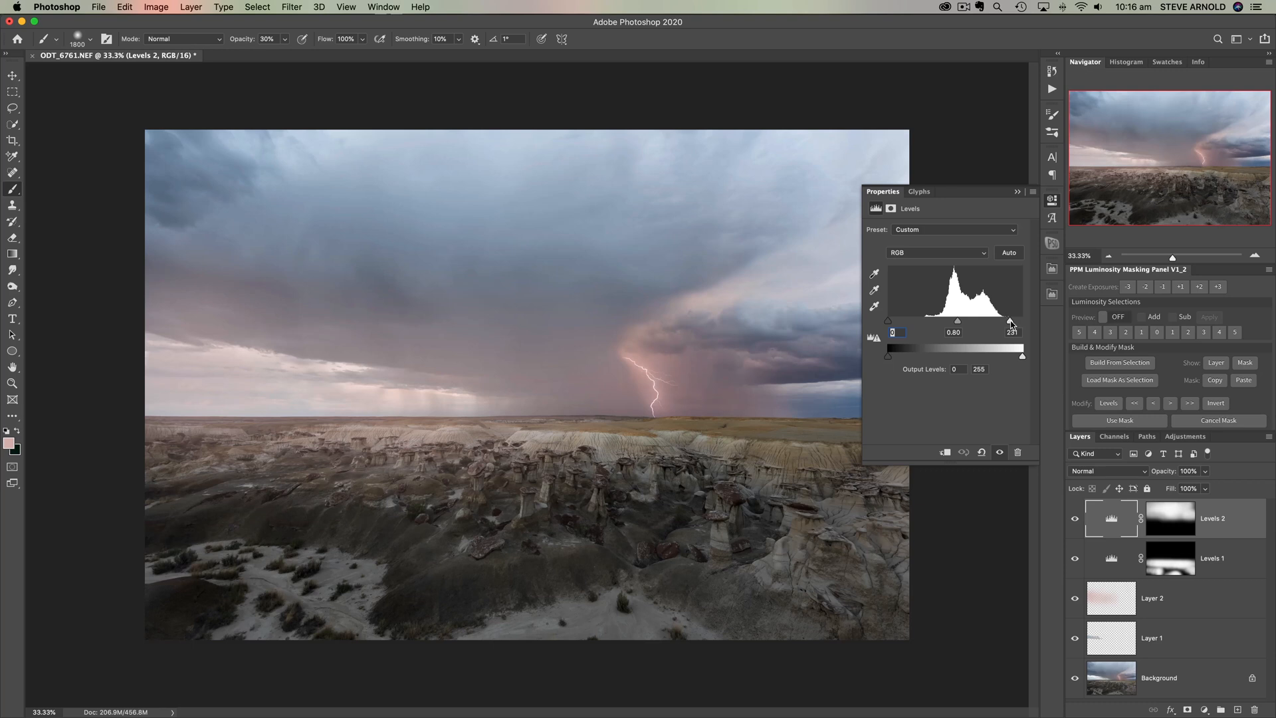
{"action": "mouse_move", "coordinate": [1005, 323]}
{"action": "left_mouse_down"}
{"action": "mouse_move", "coordinate": [961, 325]}
{"action": "mouse_move", "coordinate": [1009, 324]}
{"action": "left_mouse_up"}
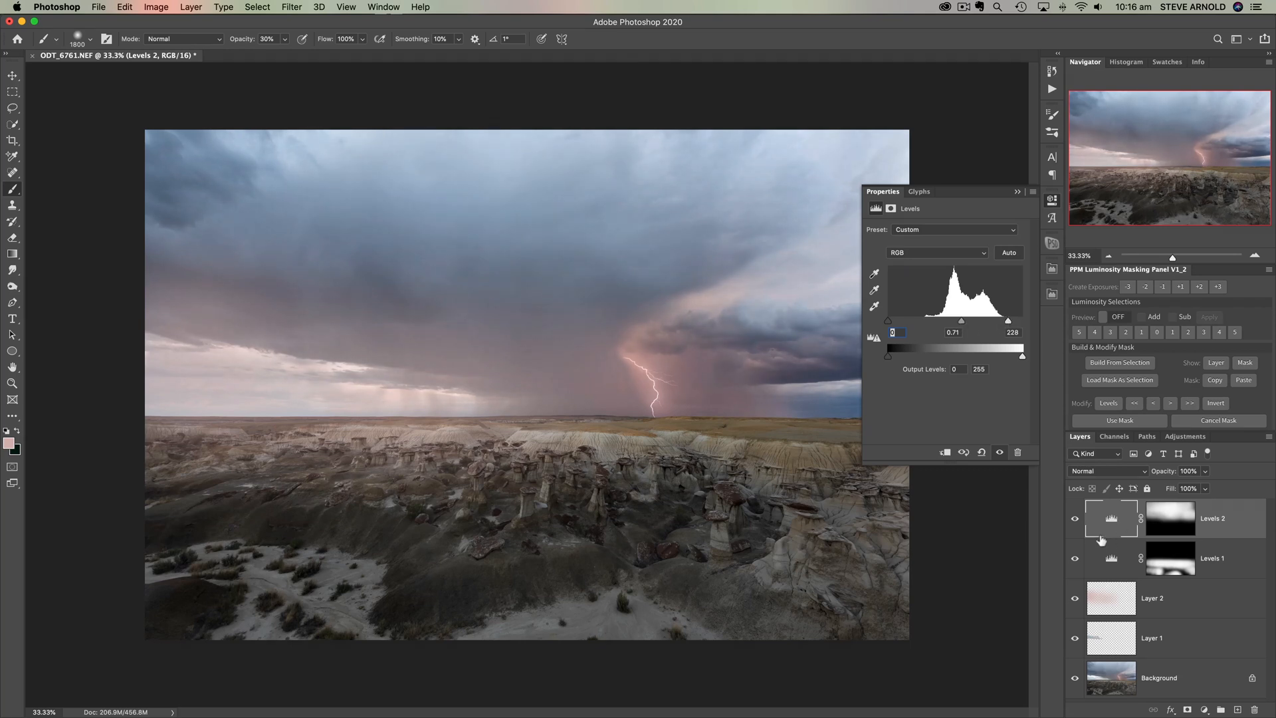
{"action": "left_click", "coordinate": [1075, 519]}
{"action": "left_click", "coordinate": [1075, 520]}
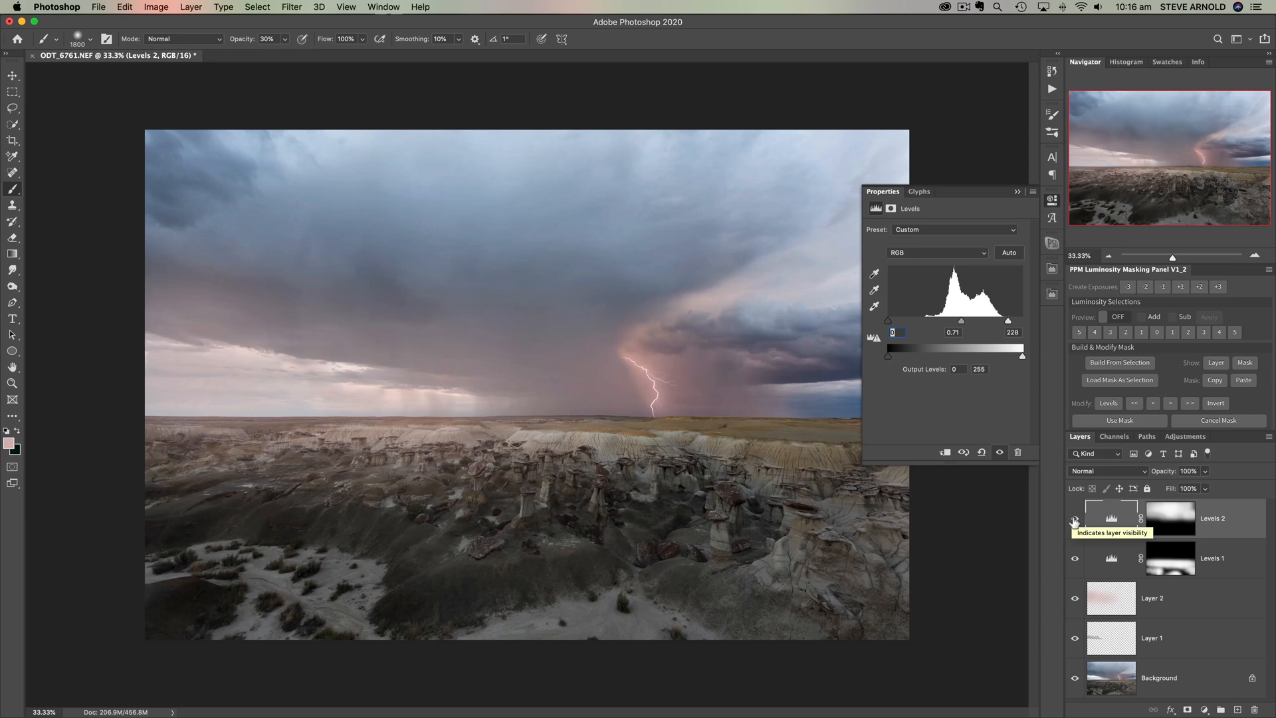
{"action": "left_click", "coordinate": [1053, 201]}
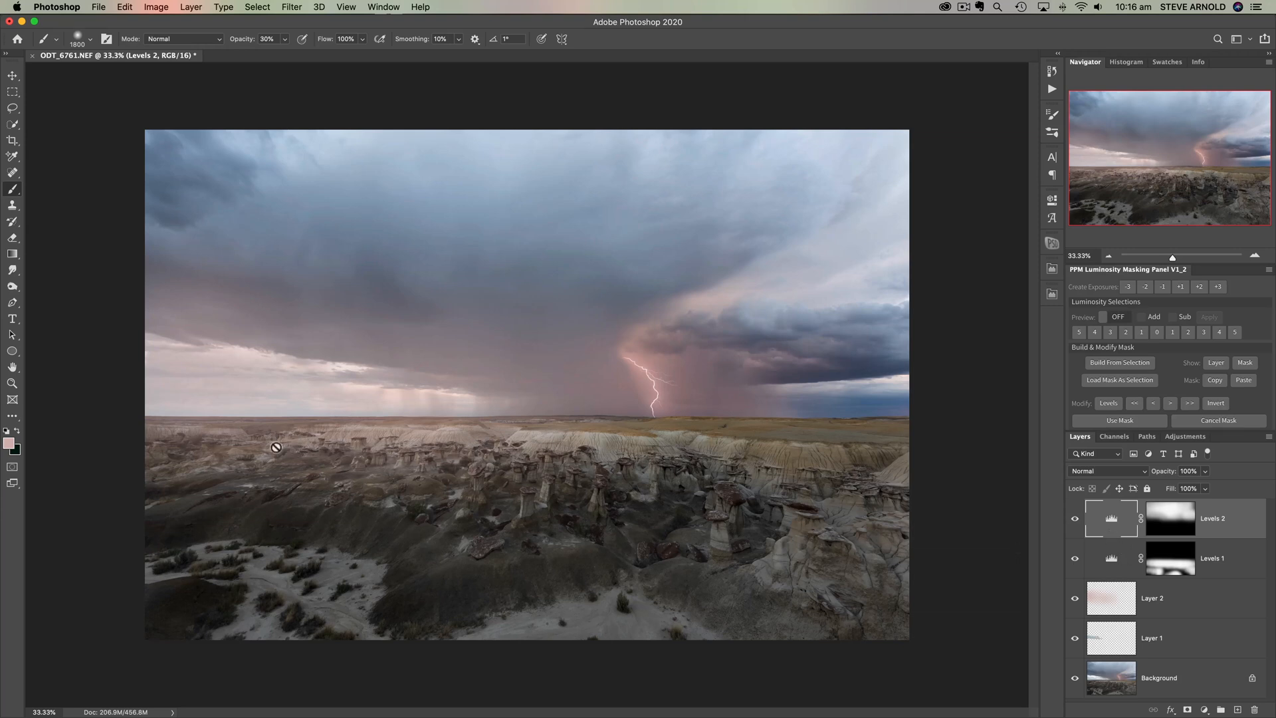
Step: Add a third Levels adjustment above Levels 2 with midtone input 0.80 and white input 229, and reduce the brush to 800 px
{"action": "left_click", "coordinate": [1205, 709]}
{"action": "left_click", "coordinate": [1196, 522]}
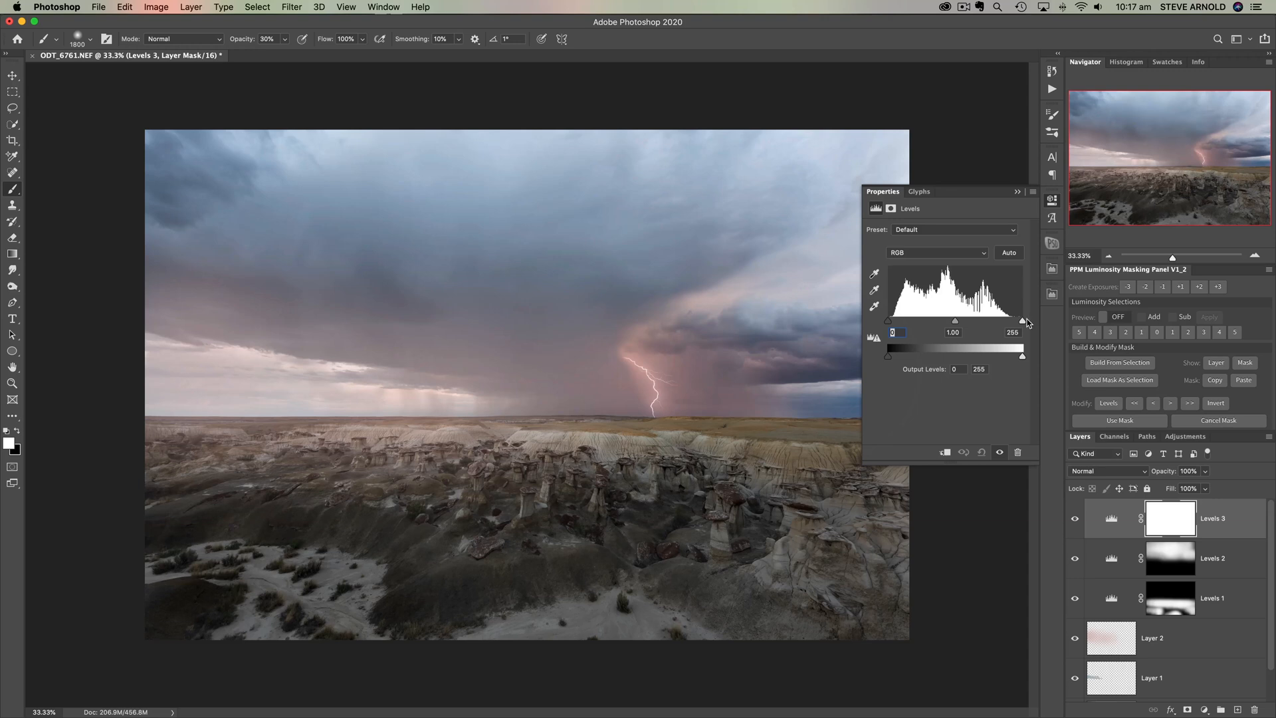
{"action": "key", "text": "bracketleft"}
{"action": "key", "text": "bracketleft"}
{"action": "key", "text": "bracketleft"}
{"action": "key", "text": "bracketleft"}
{"action": "key", "text": "bracketleft"}
{"action": "key", "text": "bracketleft"}
{"action": "key", "text": "bracketleft"}
{"action": "key", "text": "bracketleft"}
{"action": "key", "text": "bracketleft"}
{"action": "key", "text": "bracketleft"}
{"action": "left_click_drag", "start_coordinate": [1021, 322], "coordinate": [956, 323]}
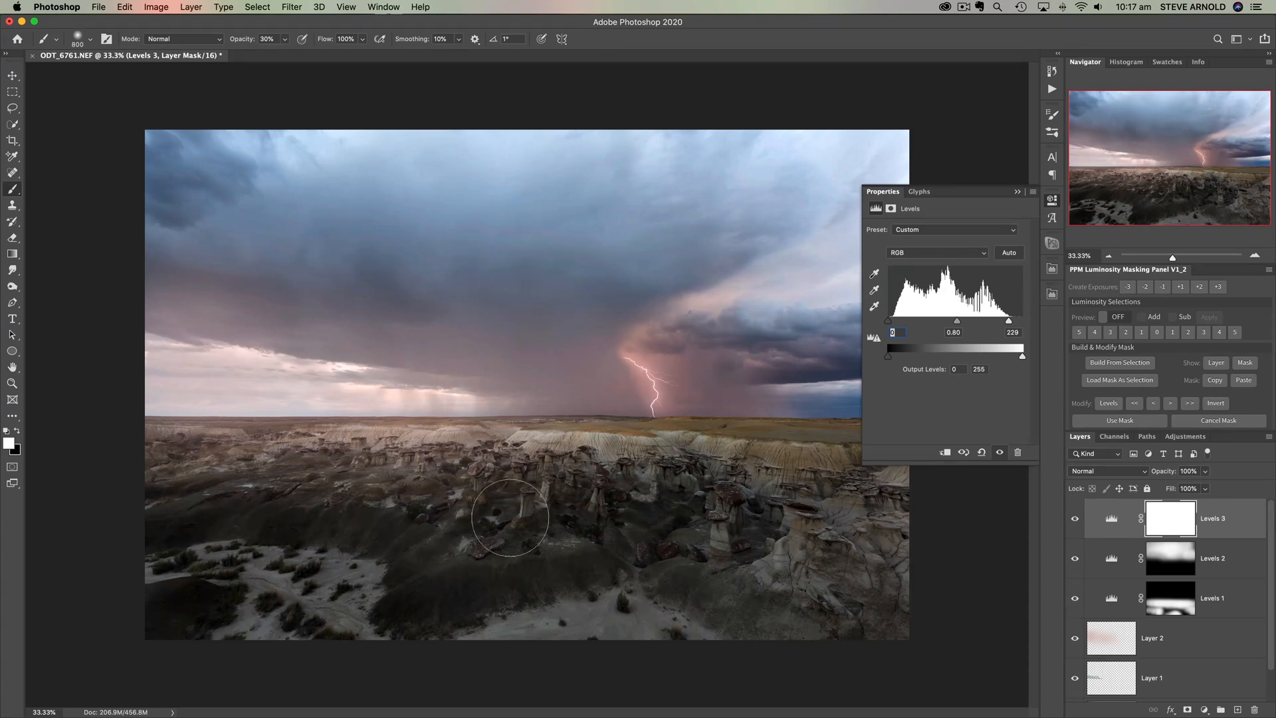
{"action": "left_click", "coordinate": [1052, 201]}
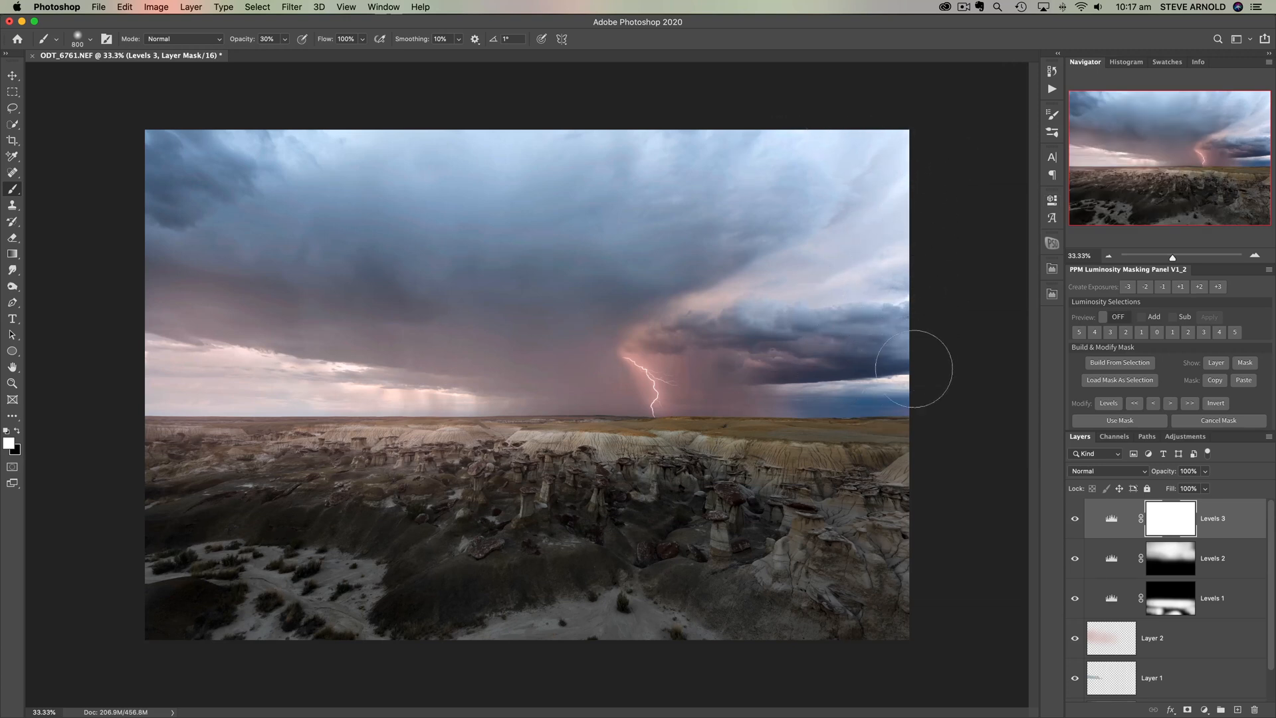
Step: Compare the photo with and without the Levels 3 adjustment
{"action": "left_click", "coordinate": [1076, 519]}
{"action": "left_click", "coordinate": [1076, 518]}
{"action": "left_click", "coordinate": [1076, 519]}
{"action": "left_click", "coordinate": [1077, 519]}
{"action": "left_click", "coordinate": [1076, 520]}
{"action": "left_click", "coordinate": [1076, 522]}
{"action": "left_click", "coordinate": [1075, 520]}
{"action": "left_click", "coordinate": [1076, 520]}
Step: Load a level 3 highlights luminosity mask as a selection for the Levels 3 mask, make black the foreground colour and hide the selection outline
{"action": "left_click", "coordinate": [1119, 318]}
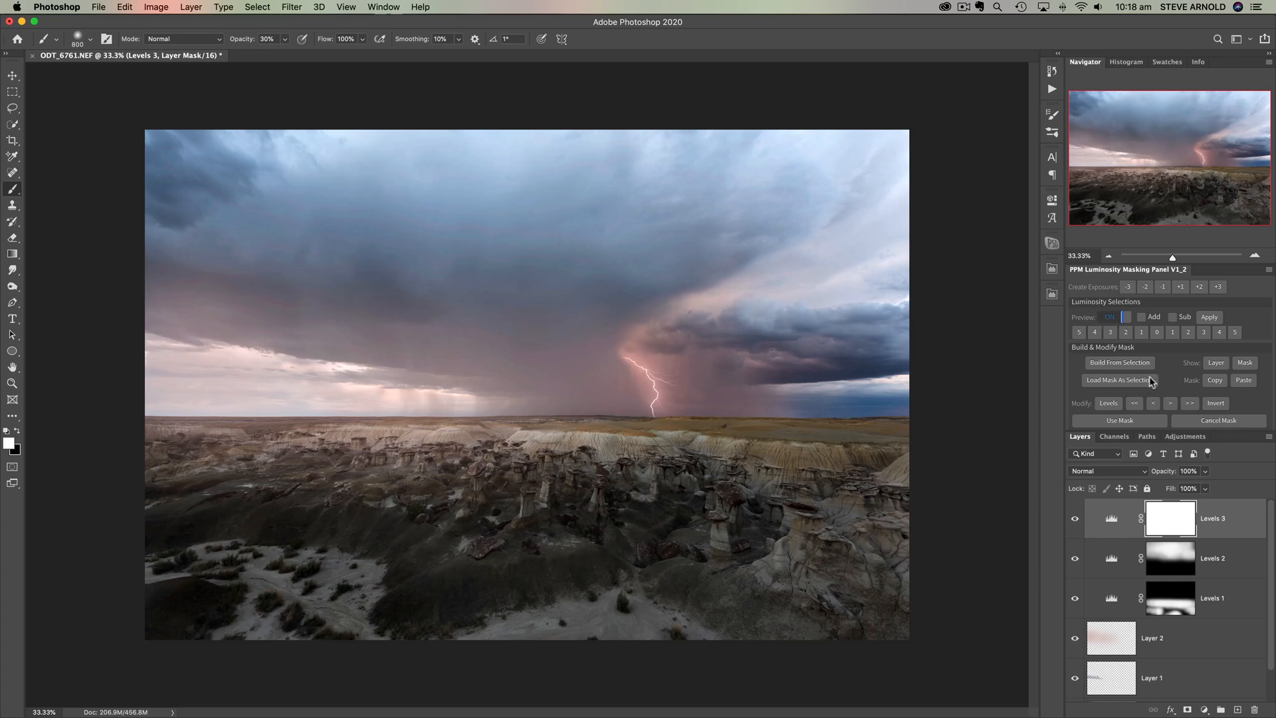
{"action": "left_click", "coordinate": [1204, 334]}
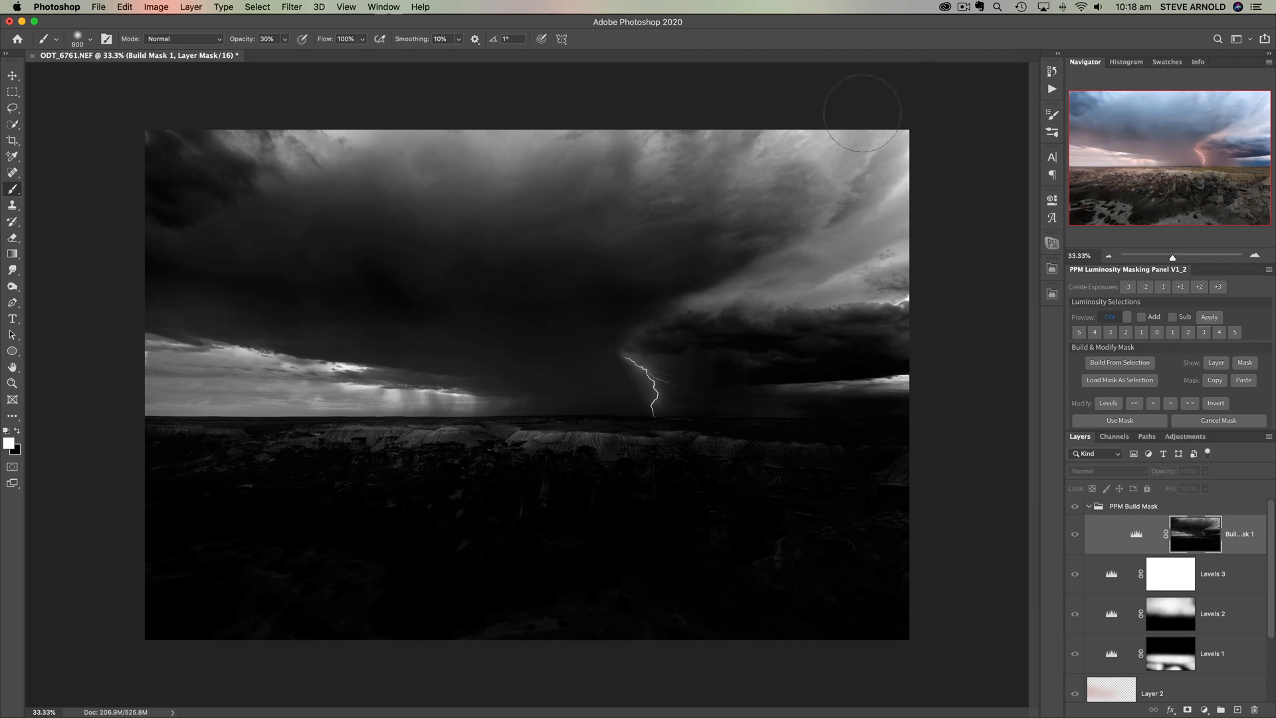
{"action": "left_click", "coordinate": [1129, 421]}
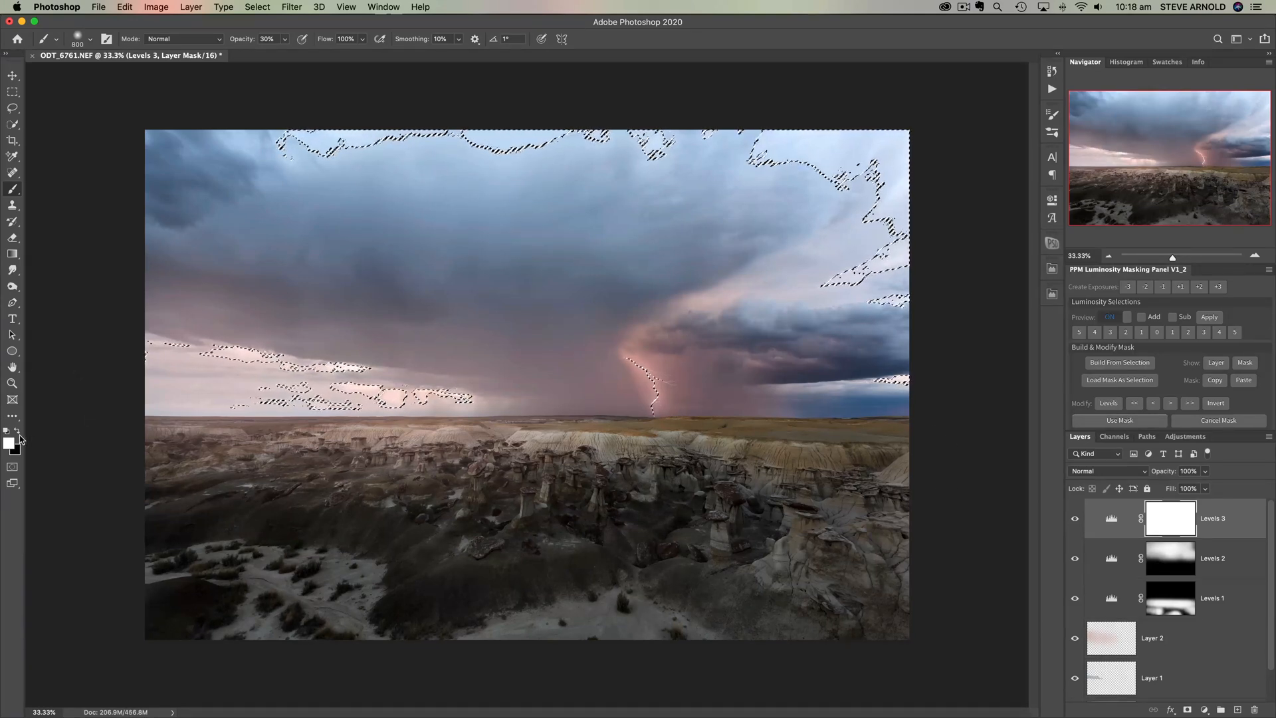
{"action": "key", "text": "x"}
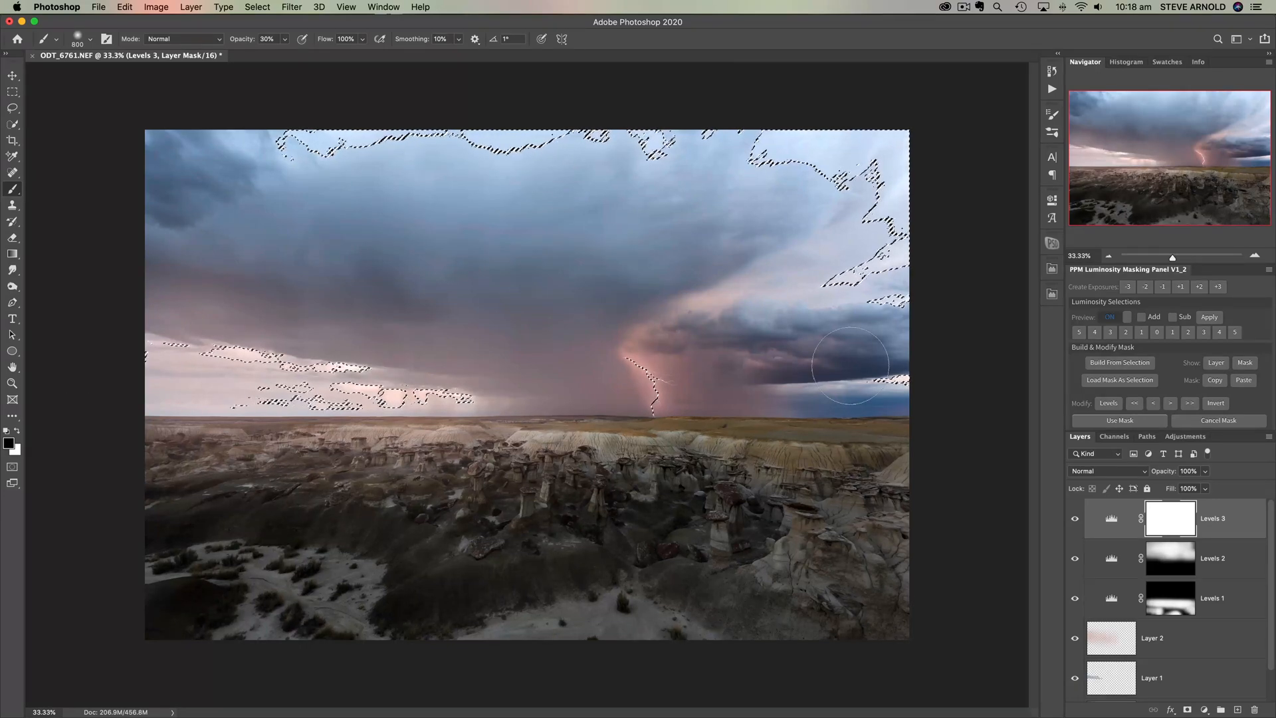
{"action": "key", "text": "super+d"}
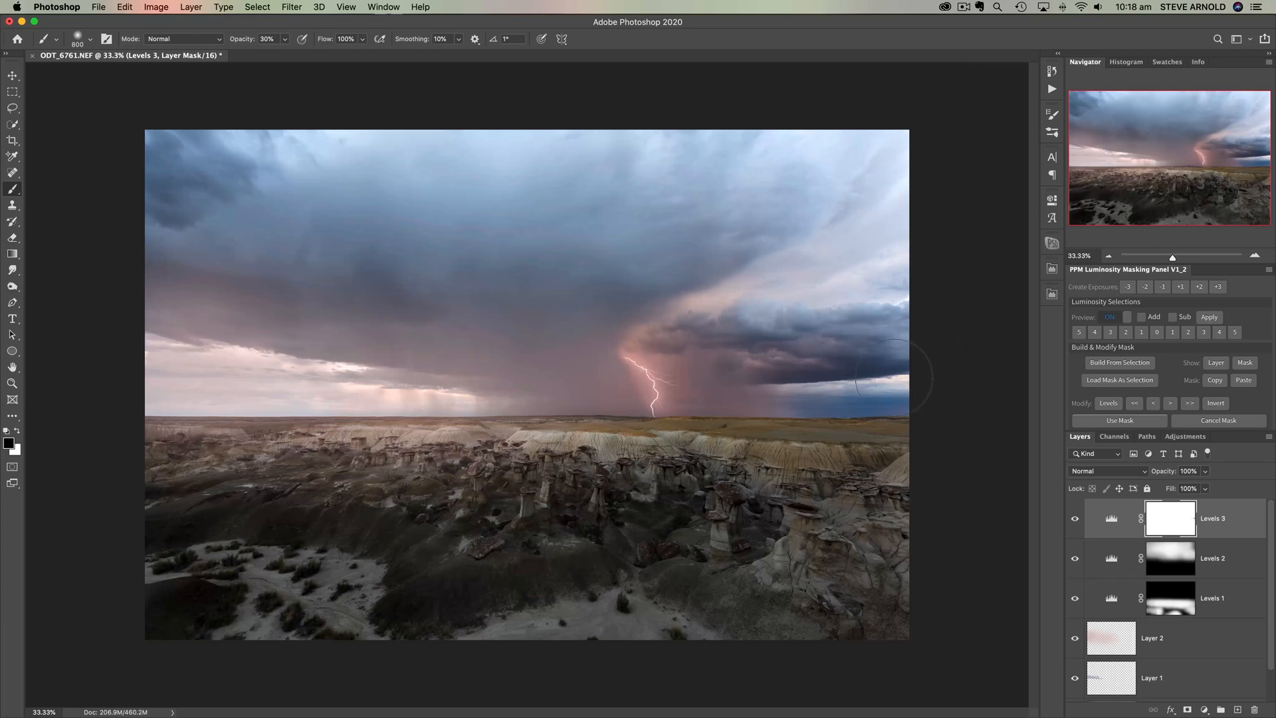
Step: Paint black over the bright clouds along the sky's upper edge, right side and left horizon on the Levels 3 mask with an 800 px brush
{"action": "key", "text": "bracketleft"}
{"action": "key", "text": "bracketleft"}
{"action": "key", "text": "bracketleft"}
{"action": "key", "text": "bracketright"}
{"action": "key", "text": "bracketright"}
{"action": "key", "text": "bracketright"}
{"action": "key", "text": "bracketright"}
{"action": "key", "text": "bracketright"}
{"action": "mouse_move", "coordinate": [892, 142]}
{"action": "left_mouse_down"}
{"action": "mouse_move", "coordinate": [853, 142]}
{"action": "mouse_move", "coordinate": [809, 248]}
{"action": "mouse_move", "coordinate": [920, 109]}
{"action": "left_mouse_up"}
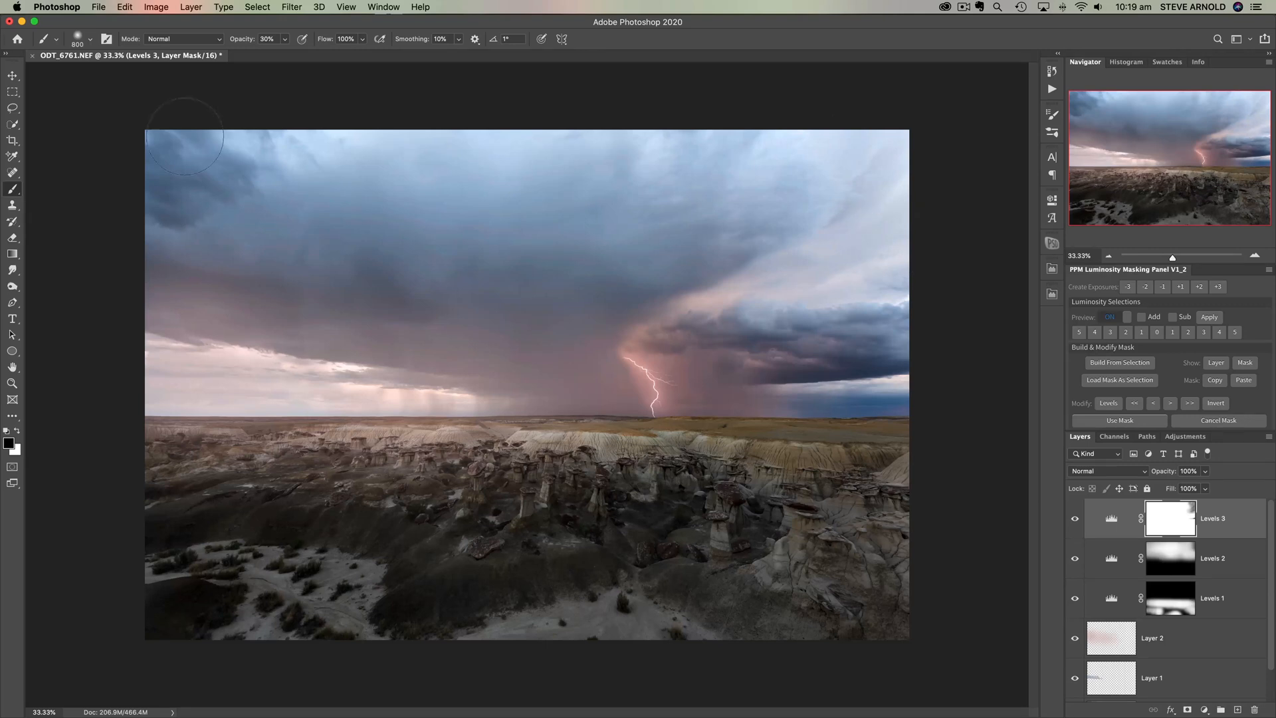
{"action": "left_click_drag", "start_coordinate": [247, 137], "coordinate": [252, 152]}
{"action": "mouse_move", "coordinate": [454, 399]}
{"action": "left_mouse_down"}
{"action": "mouse_move", "coordinate": [103, 375]}
{"action": "mouse_move", "coordinate": [256, 383]}
{"action": "mouse_move", "coordinate": [123, 375]}
{"action": "left_mouse_up"}
{"action": "left_click_drag", "start_coordinate": [312, 385], "coordinate": [97, 383]}
Step: Compare the sky highlights with the Levels 3 mask enabled and disabled
{"action": "left_click", "coordinate": [1167, 529], "text": "shift"}
{"action": "left_click", "coordinate": [1166, 528], "text": "shift"}
{"action": "left_click", "coordinate": [1167, 528], "text": "shift"}
{"action": "left_click", "coordinate": [1166, 528], "text": "shift"}
{"action": "left_click", "coordinate": [1166, 529], "text": "shift"}
{"action": "left_click", "coordinate": [1167, 529], "text": "shift"}
{"action": "left_click", "coordinate": [1167, 528], "text": "shift"}
{"action": "left_click", "coordinate": [1166, 529], "text": "shift"}
{"action": "left_click", "coordinate": [1167, 528], "text": "shift"}
{"action": "left_click", "coordinate": [1167, 529], "text": "shift"}
Step: Load a level 5 shadows luminosity mask as a selection for the Levels 3 mask and hide the selection outline
{"action": "left_click", "coordinate": [1111, 332]}
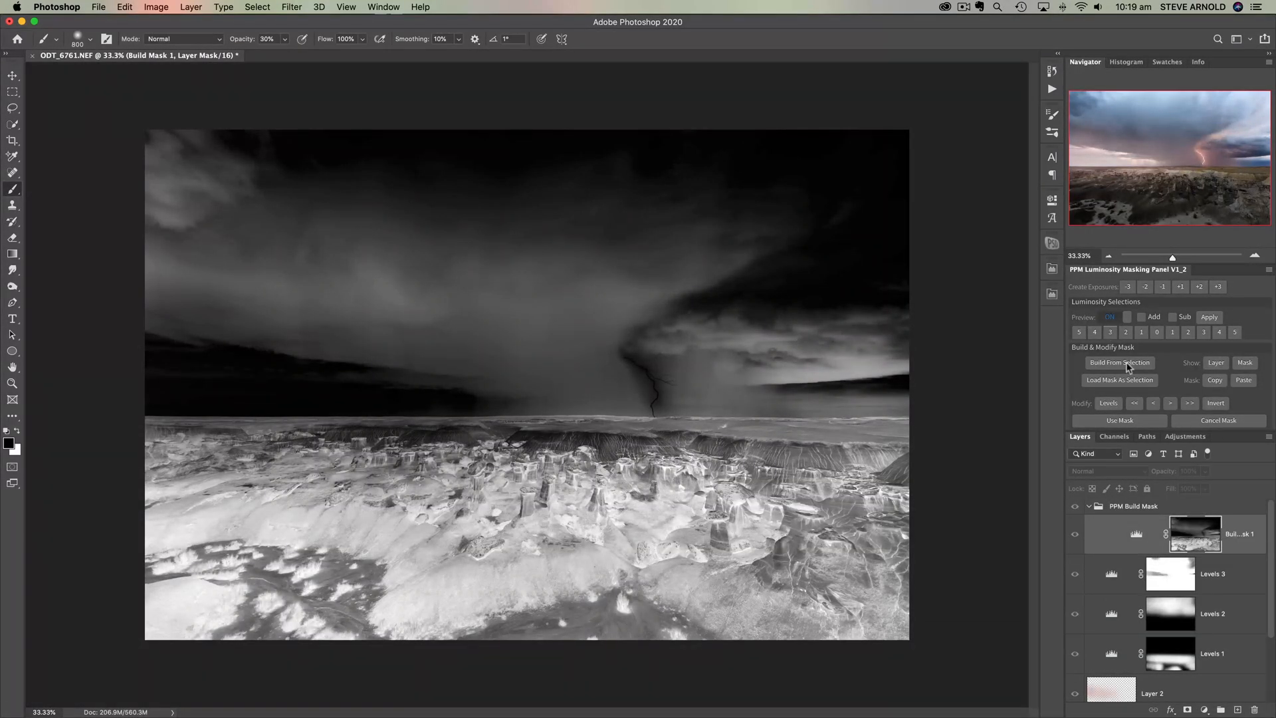
{"action": "left_click", "coordinate": [1080, 333]}
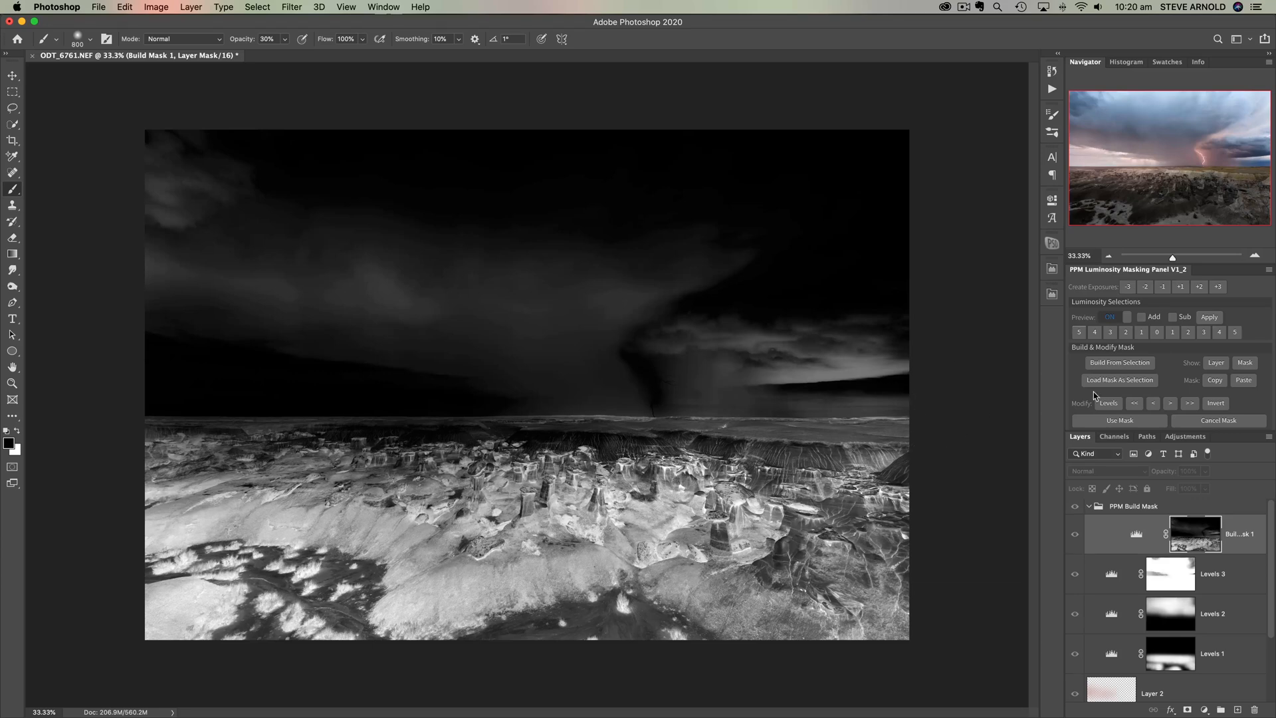
{"action": "left_click", "coordinate": [1121, 421]}
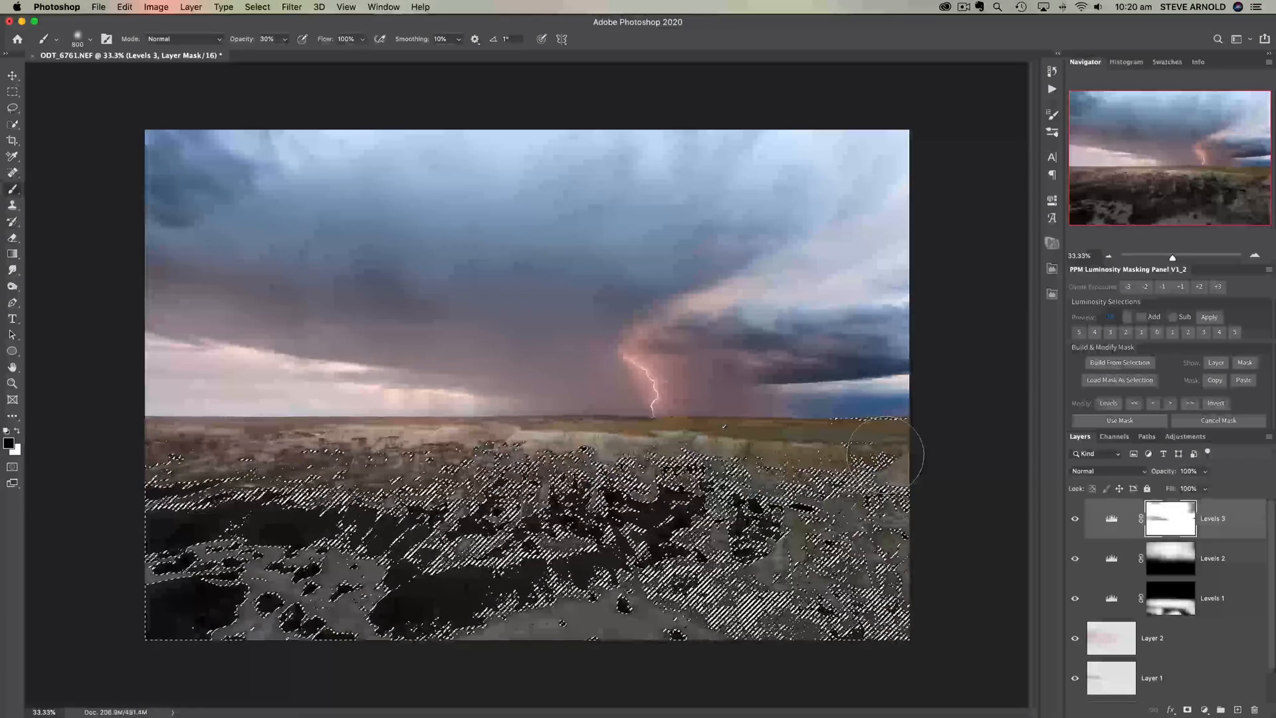
{"action": "key", "text": "super+d"}
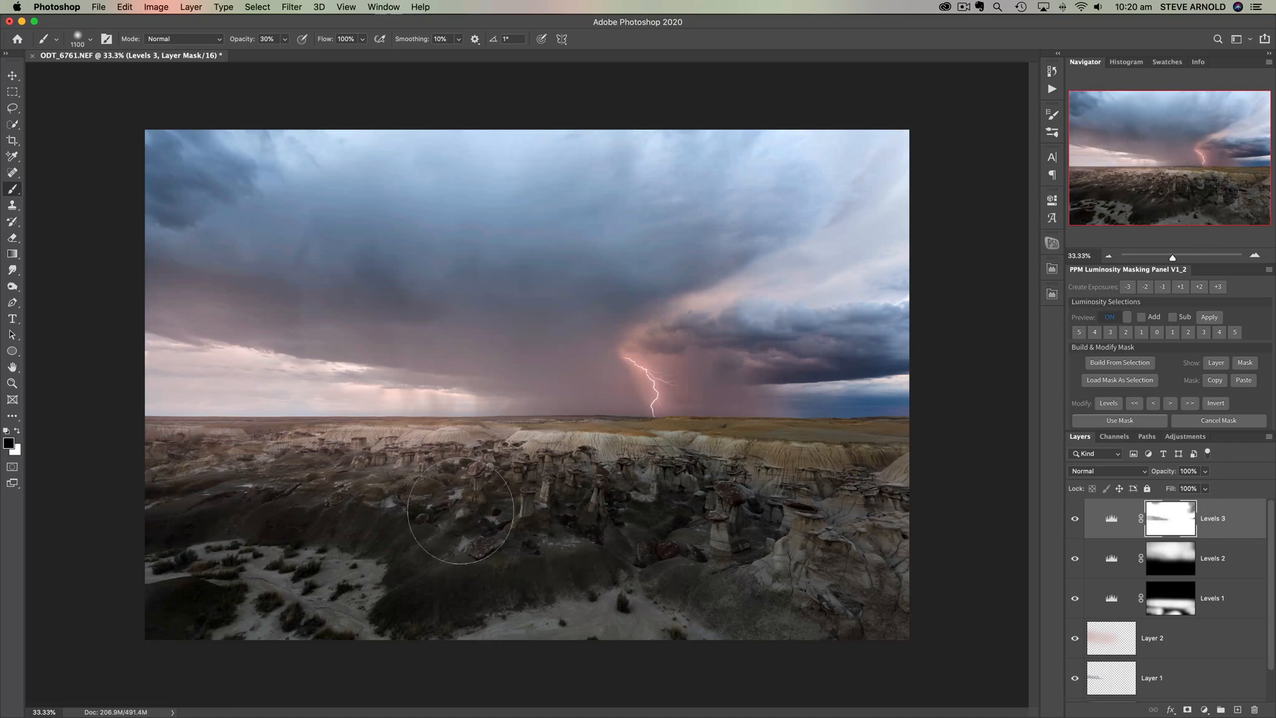
Step: Paint black over the dark foreground slopes and rock formations on the Levels 3 mask with a 700 px brush
{"action": "key", "text": "bracketleft"}
{"action": "mouse_move", "coordinate": [404, 502]}
{"action": "left_mouse_down"}
{"action": "mouse_move", "coordinate": [192, 518]}
{"action": "mouse_move", "coordinate": [409, 527]}
{"action": "mouse_move", "coordinate": [169, 520]}
{"action": "mouse_move", "coordinate": [733, 509]}
{"action": "mouse_move", "coordinate": [583, 504]}
{"action": "mouse_move", "coordinate": [607, 523]}
{"action": "mouse_move", "coordinate": [607, 497]}
{"action": "mouse_move", "coordinate": [653, 514]}
{"action": "mouse_move", "coordinate": [743, 497]}
{"action": "mouse_move", "coordinate": [767, 548]}
{"action": "mouse_move", "coordinate": [704, 492]}
{"action": "mouse_move", "coordinate": [653, 521]}
{"action": "mouse_move", "coordinate": [600, 506]}
{"action": "mouse_move", "coordinate": [710, 547]}
{"action": "mouse_move", "coordinate": [781, 528]}
{"action": "mouse_move", "coordinate": [788, 508]}
{"action": "mouse_move", "coordinate": [760, 508]}
{"action": "mouse_move", "coordinate": [819, 516]}
{"action": "mouse_move", "coordinate": [740, 544]}
{"action": "mouse_move", "coordinate": [595, 555]}
{"action": "mouse_move", "coordinate": [387, 601]}
{"action": "mouse_move", "coordinate": [391, 625]}
{"action": "mouse_move", "coordinate": [388, 578]}
{"action": "mouse_move", "coordinate": [152, 605]}
{"action": "left_mouse_up"}
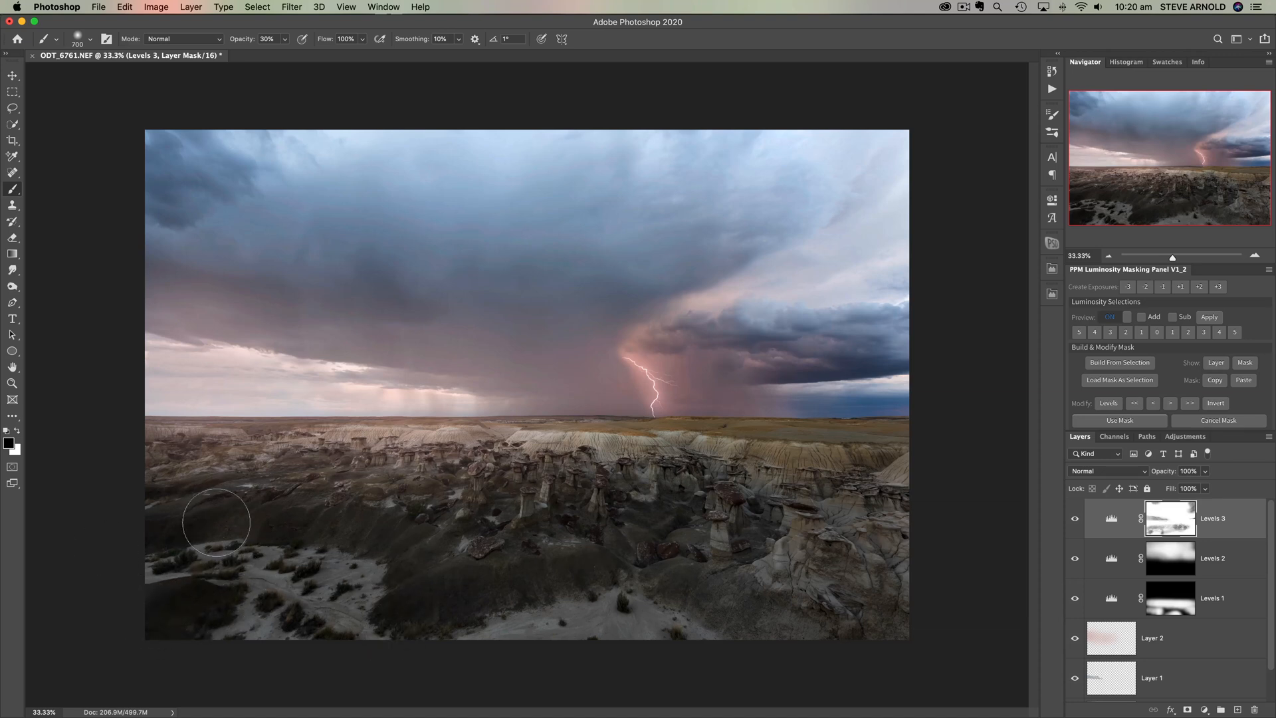
{"action": "mouse_move", "coordinate": [703, 479]}
{"action": "left_mouse_down"}
{"action": "mouse_move", "coordinate": [492, 478]}
{"action": "mouse_move", "coordinate": [903, 493]}
{"action": "left_mouse_up"}
{"action": "mouse_move", "coordinate": [902, 493]}
{"action": "left_mouse_down"}
{"action": "mouse_move", "coordinate": [538, 498]}
{"action": "mouse_move", "coordinate": [742, 517]}
{"action": "mouse_move", "coordinate": [680, 572]}
{"action": "mouse_move", "coordinate": [615, 566]}
{"action": "mouse_move", "coordinate": [653, 550]}
{"action": "mouse_move", "coordinate": [613, 565]}
{"action": "left_mouse_up"}
{"action": "mouse_move", "coordinate": [717, 537]}
{"action": "left_mouse_down"}
{"action": "mouse_move", "coordinate": [689, 554]}
{"action": "mouse_move", "coordinate": [755, 527]}
{"action": "left_mouse_up"}
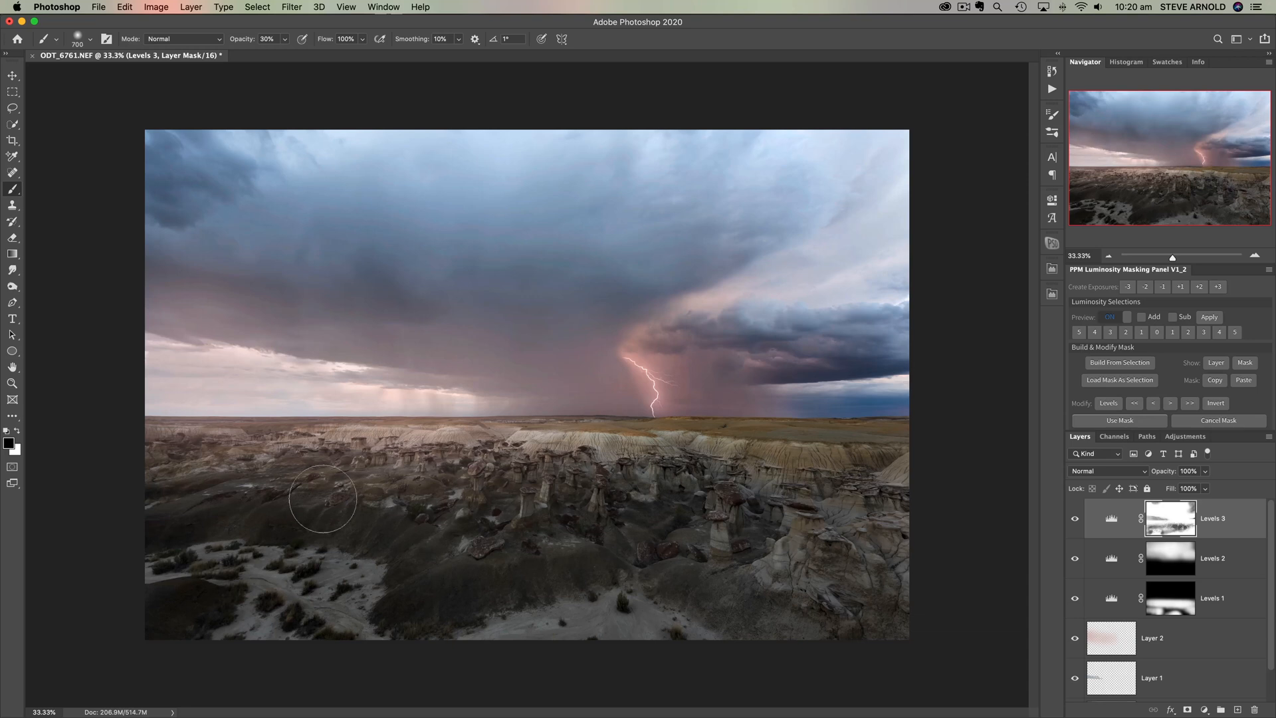
Step: Inspect the Levels 3 mask on its own, then return to the normal photo view
{"action": "left_click", "coordinate": [1183, 529], "text": "alt"}
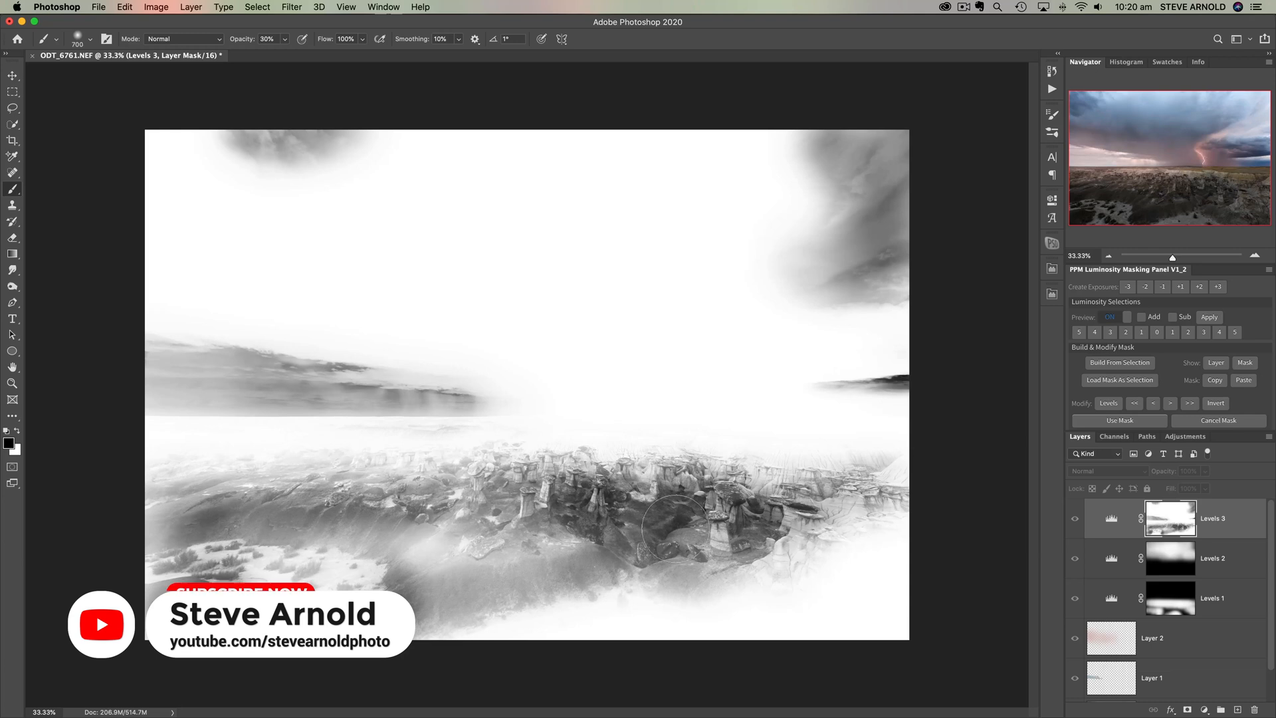
{"action": "key", "text": "bracketleft"}
{"action": "key", "text": "bracketleft"}
{"action": "key", "text": "bracketleft"}
{"action": "key", "text": "bracketleft"}
{"action": "key", "text": "bracketleft"}
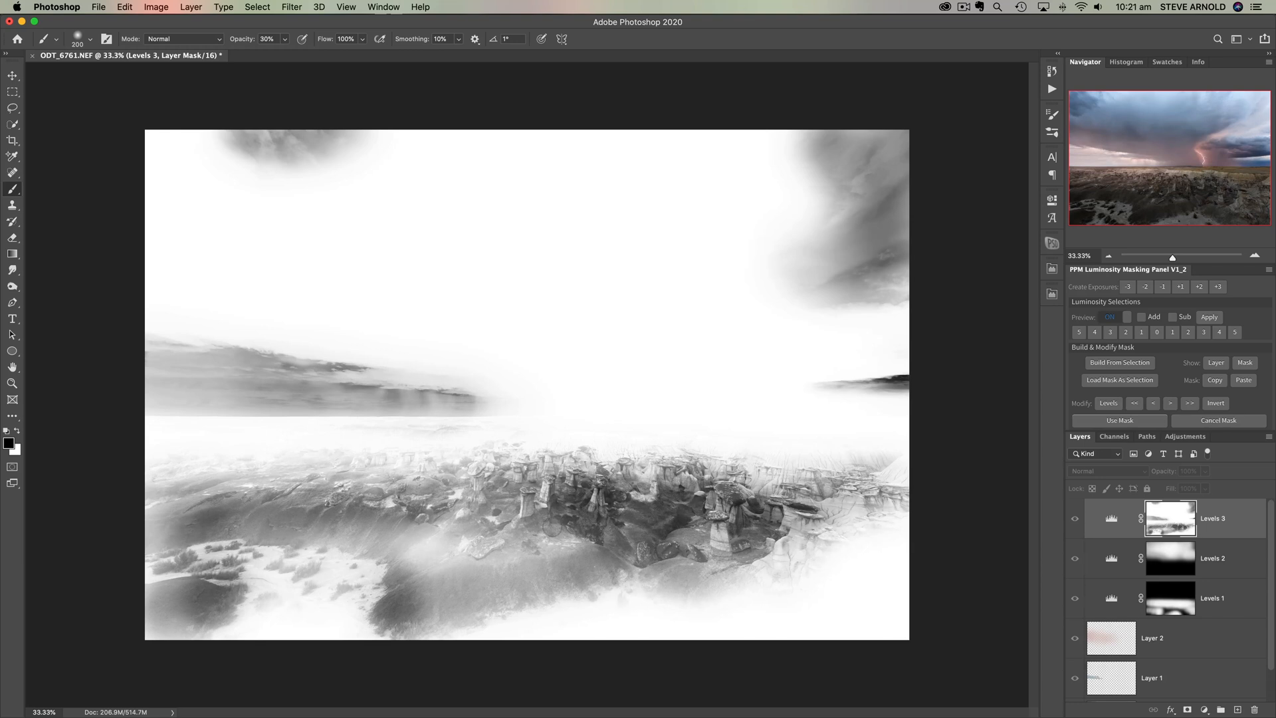
{"action": "left_click", "coordinate": [1112, 525]}
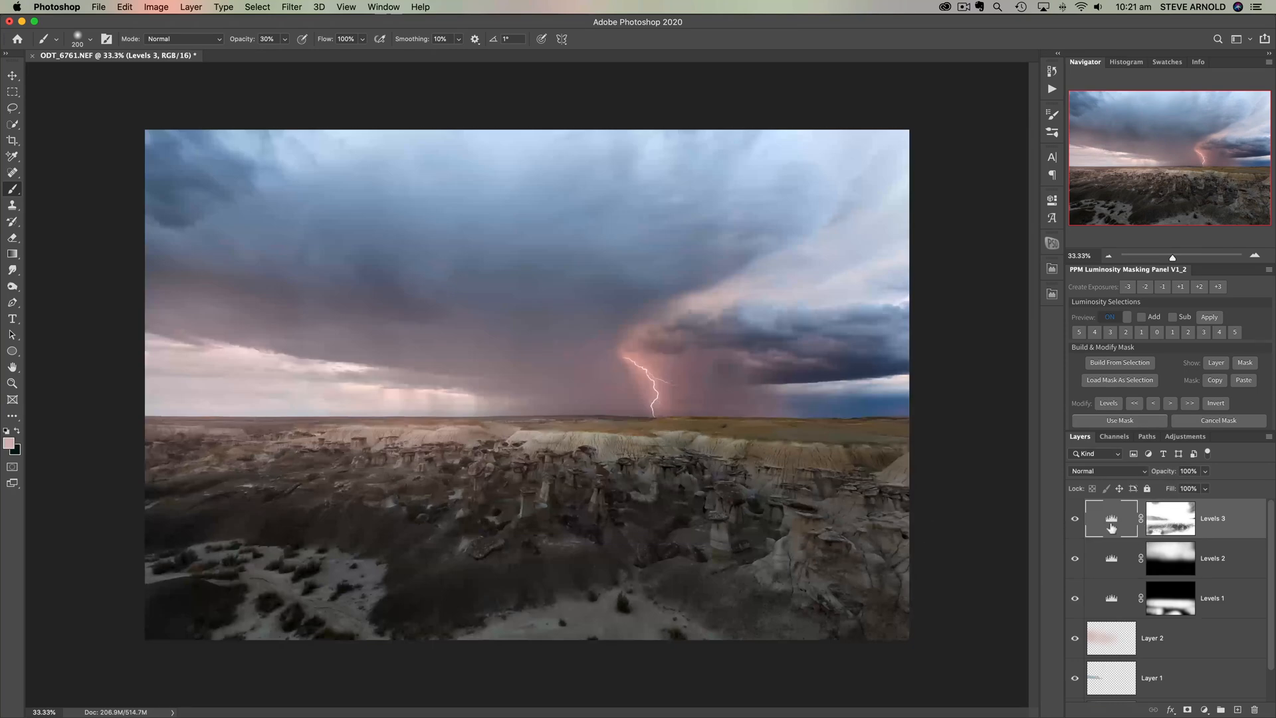
Step: Compare the photo with and without the masked Levels 3 adjustment
{"action": "left_click", "coordinate": [1076, 524]}
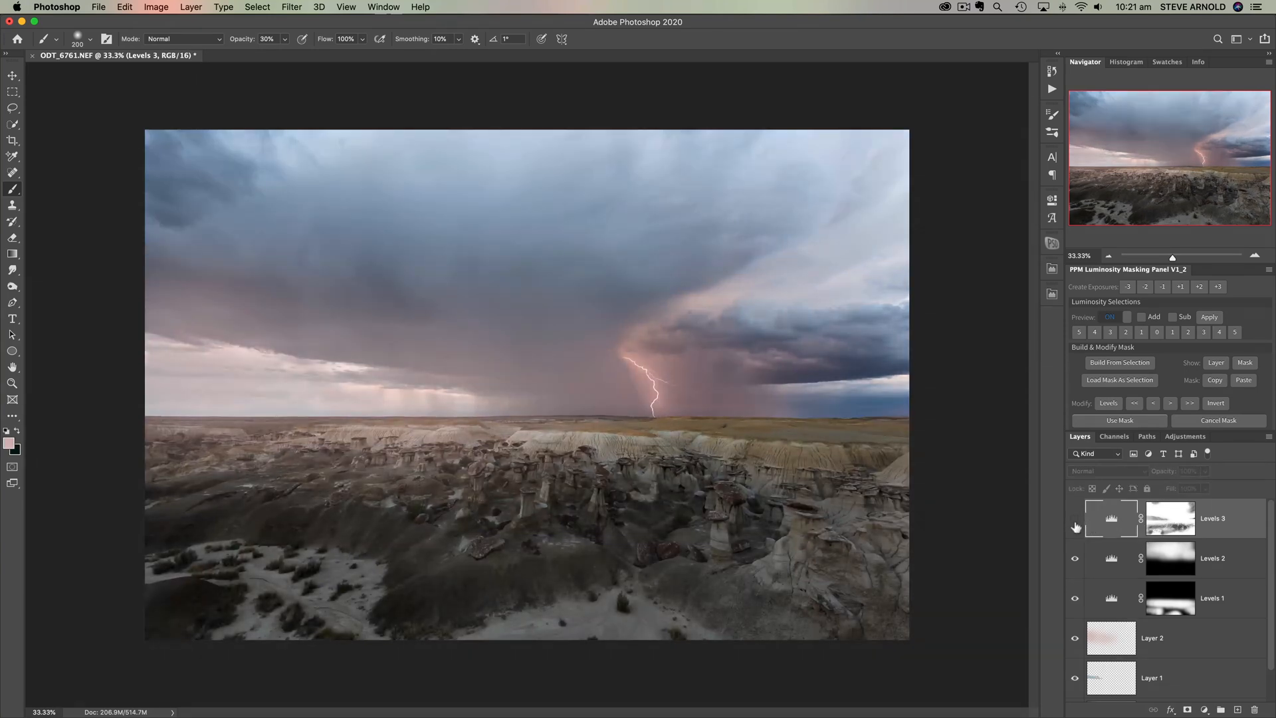
{"action": "left_click", "coordinate": [1076, 524]}
{"action": "left_click", "coordinate": [1076, 524]}
{"action": "left_click", "coordinate": [1076, 524]}
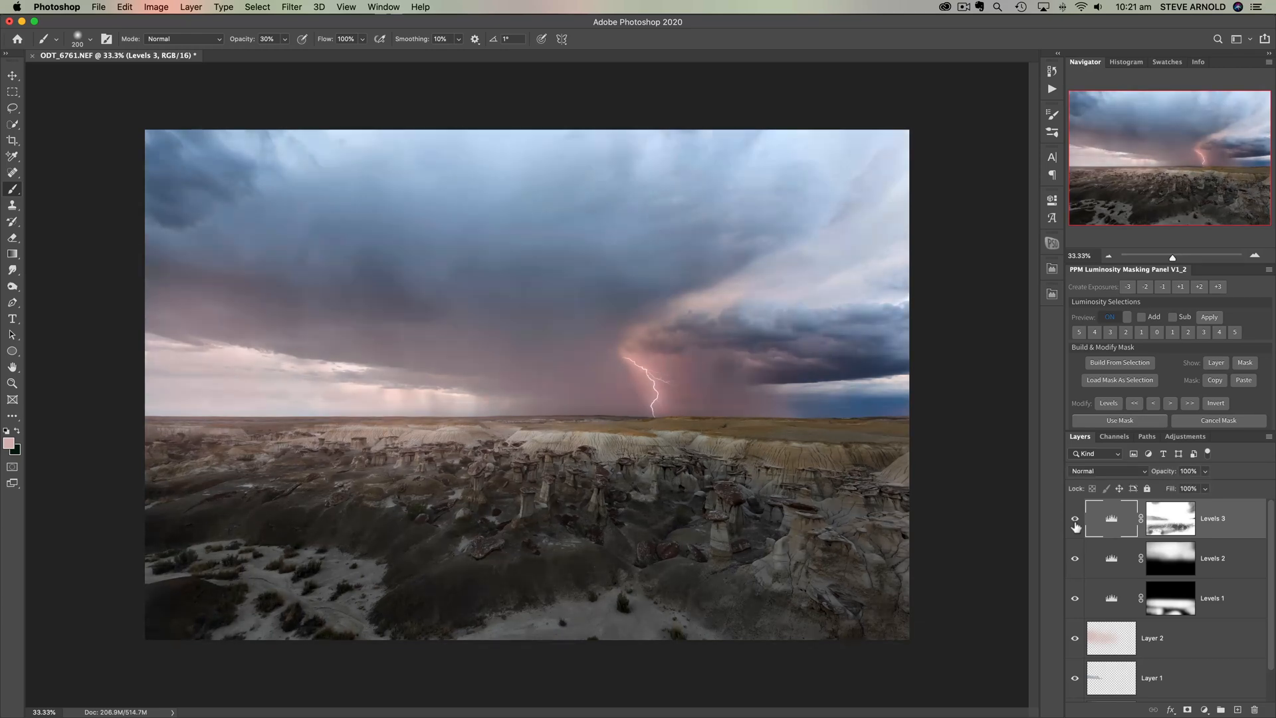
Step: Paint black over the dark mound in the photo's lower-left corner on the Levels 3 mask with a 500 px brush, and check the whole image
{"action": "left_click", "coordinate": [1171, 523]}
{"action": "key", "text": "bracketright"}
{"action": "key", "text": "bracketright"}
{"action": "key", "text": "bracketright"}
{"action": "key", "text": "bracketright"}
{"action": "mouse_move", "coordinate": [197, 619]}
{"action": "left_mouse_down"}
{"action": "mouse_move", "coordinate": [176, 605]}
{"action": "mouse_move", "coordinate": [208, 589]}
{"action": "mouse_move", "coordinate": [153, 591]}
{"action": "mouse_move", "coordinate": [226, 581]}
{"action": "mouse_move", "coordinate": [166, 539]}
{"action": "mouse_move", "coordinate": [229, 598]}
{"action": "mouse_move", "coordinate": [209, 627]}
{"action": "mouse_move", "coordinate": [200, 621]}
{"action": "left_mouse_up"}
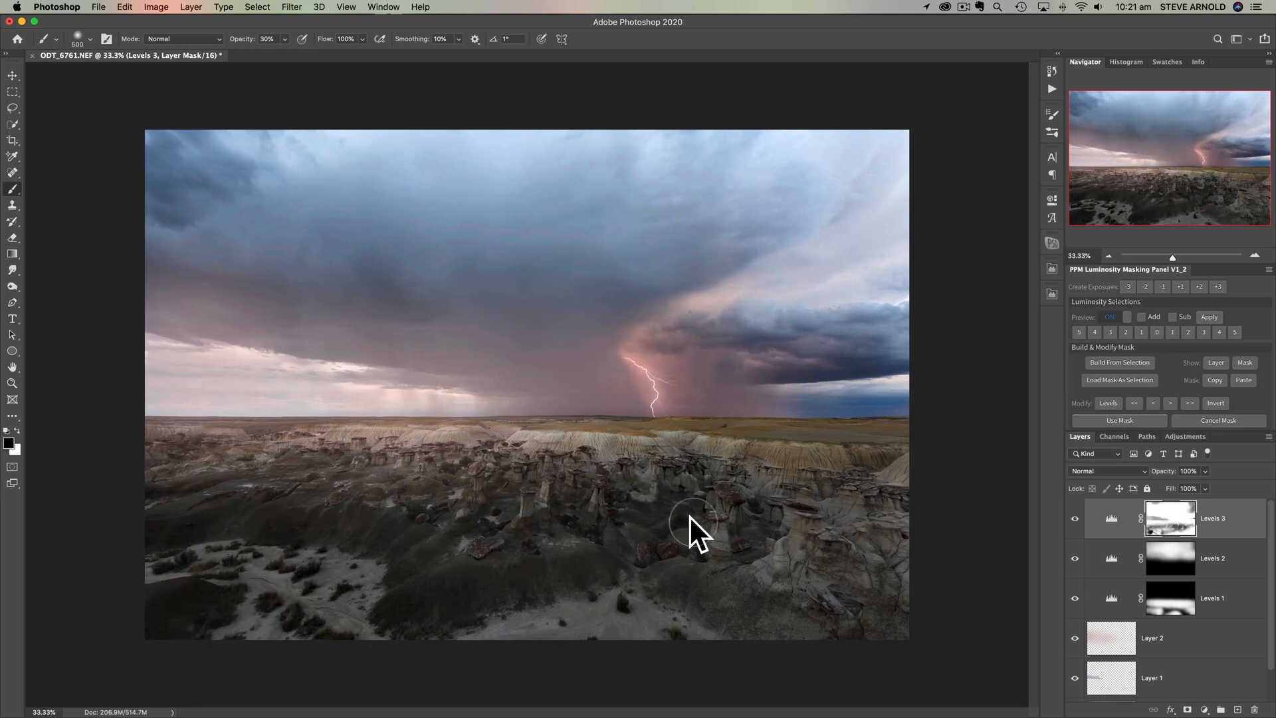
{"action": "left_click", "coordinate": [1109, 257]}
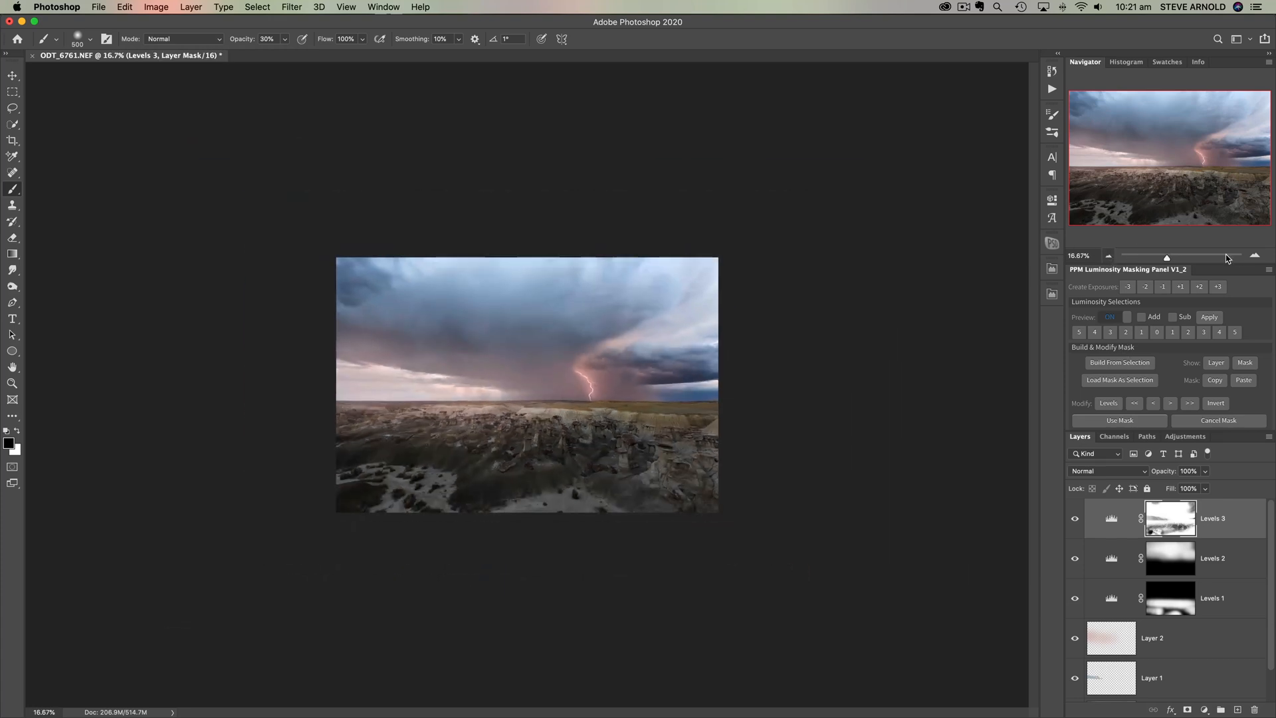
{"action": "left_click", "coordinate": [1257, 257]}
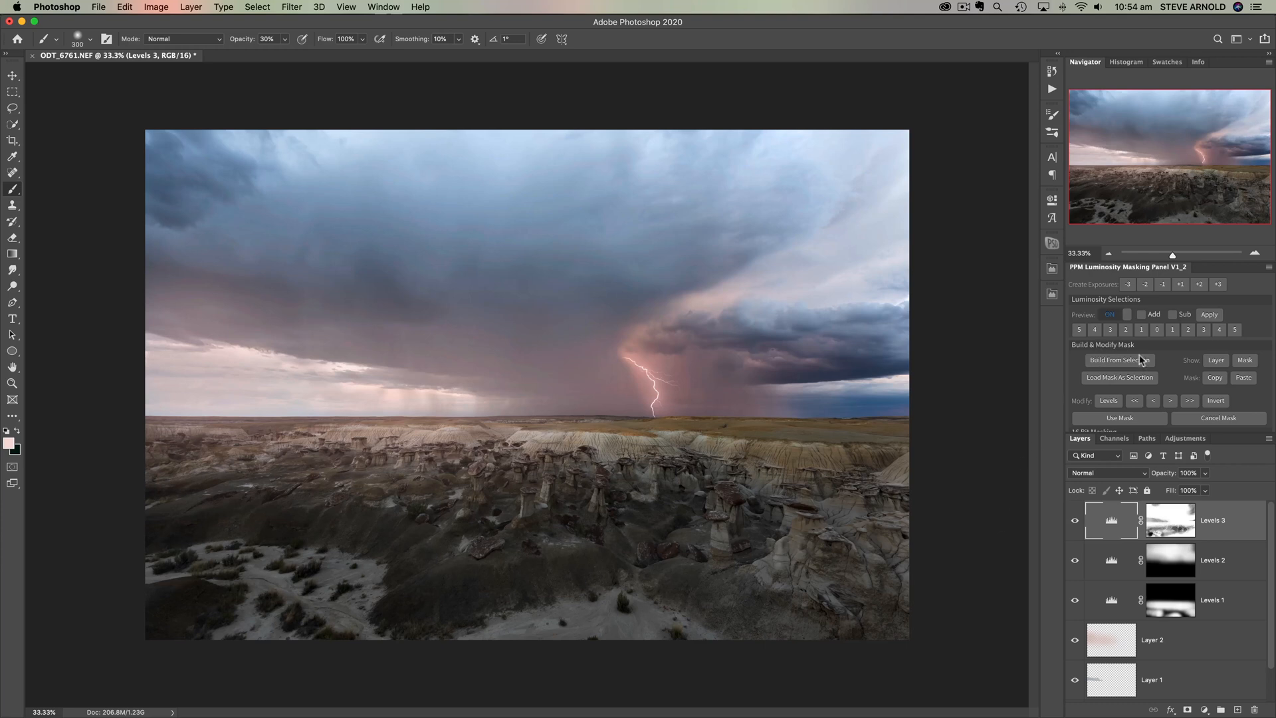
Step: Add an Orton effect layer above Levels 3 and collapse its smart filter list
{"action": "scroll", "coordinate": [1181, 368], "scroll_direction": "down", "scroll_amount": 4}
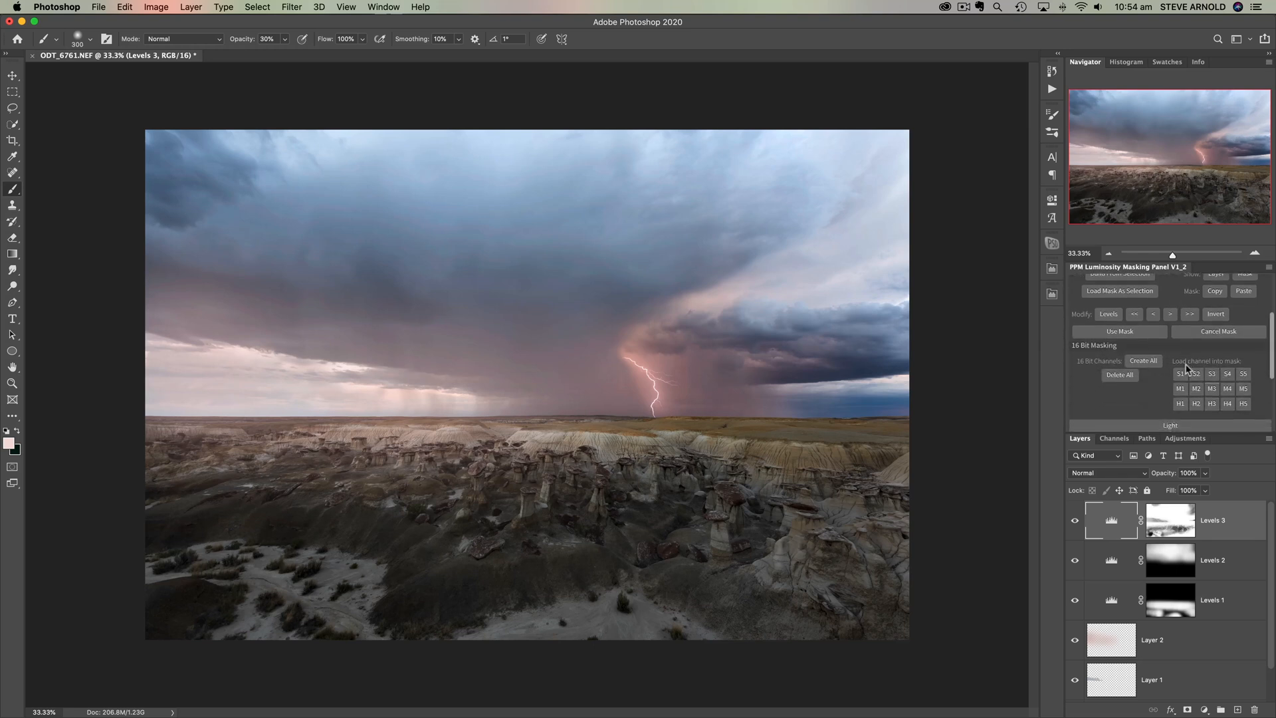
{"action": "scroll", "coordinate": [1187, 367], "scroll_direction": "down", "scroll_amount": 5}
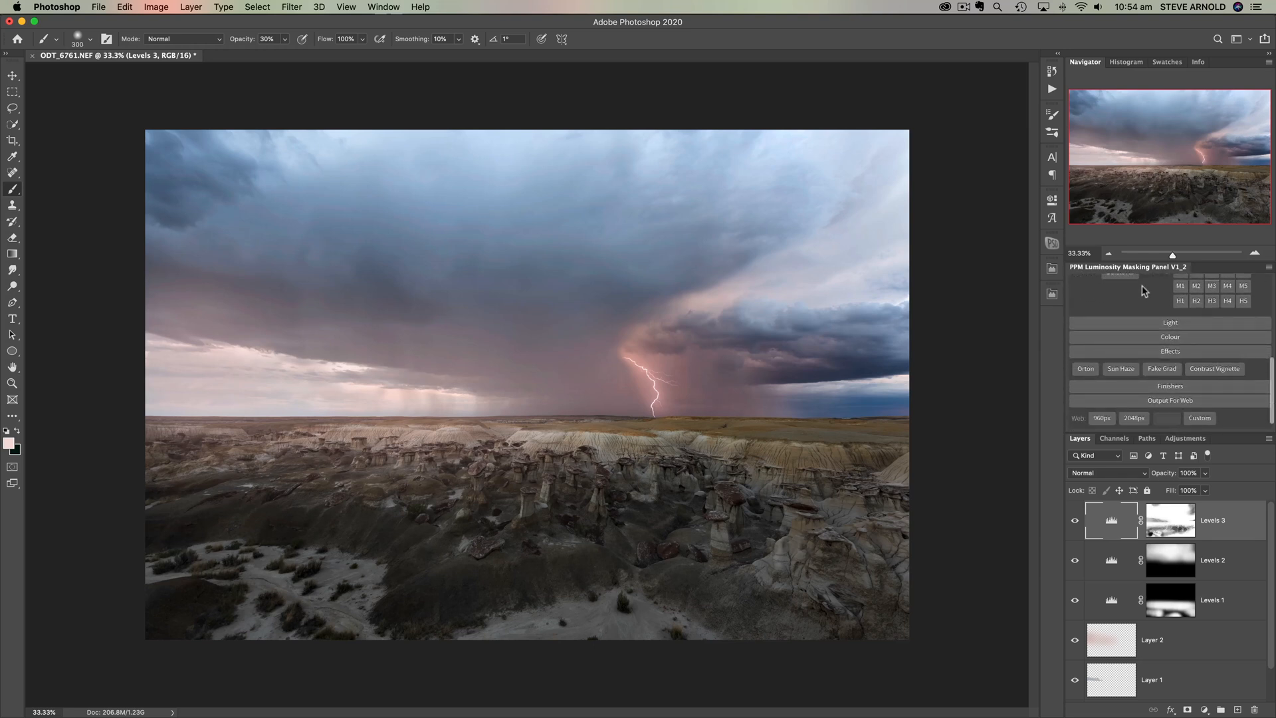
{"action": "left_click", "coordinate": [1084, 371]}
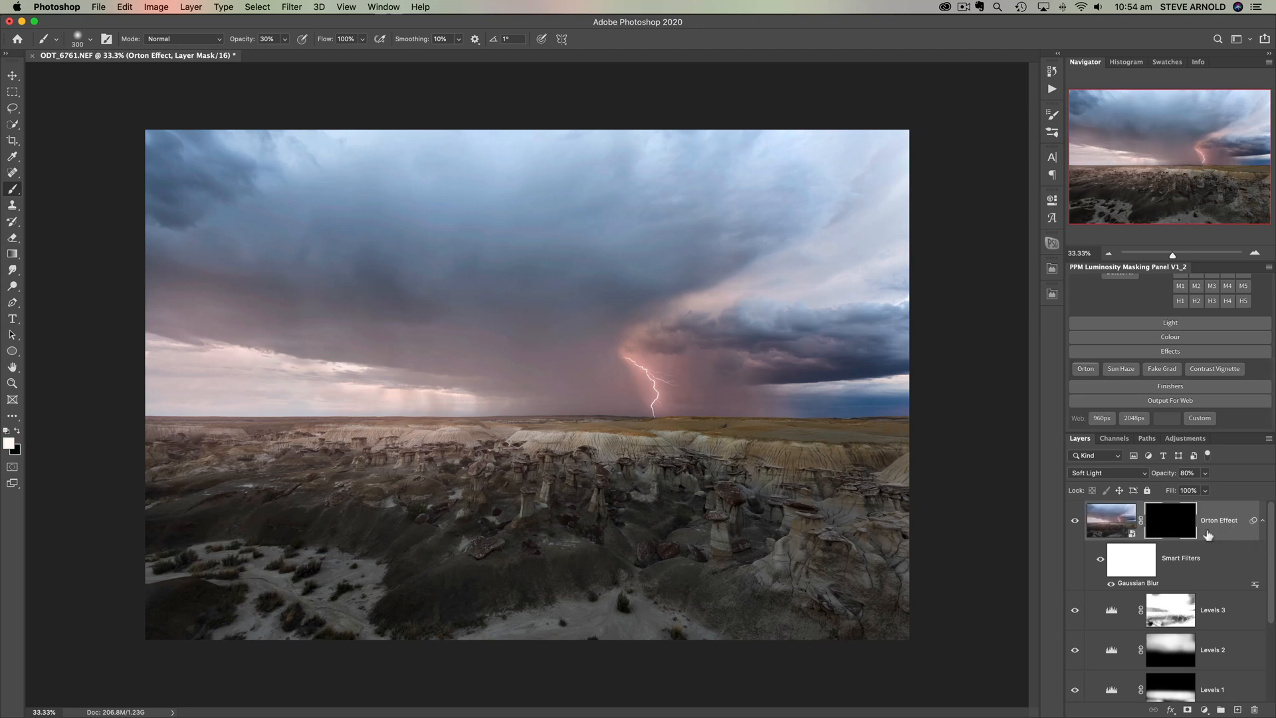
{"action": "left_click", "coordinate": [1263, 522]}
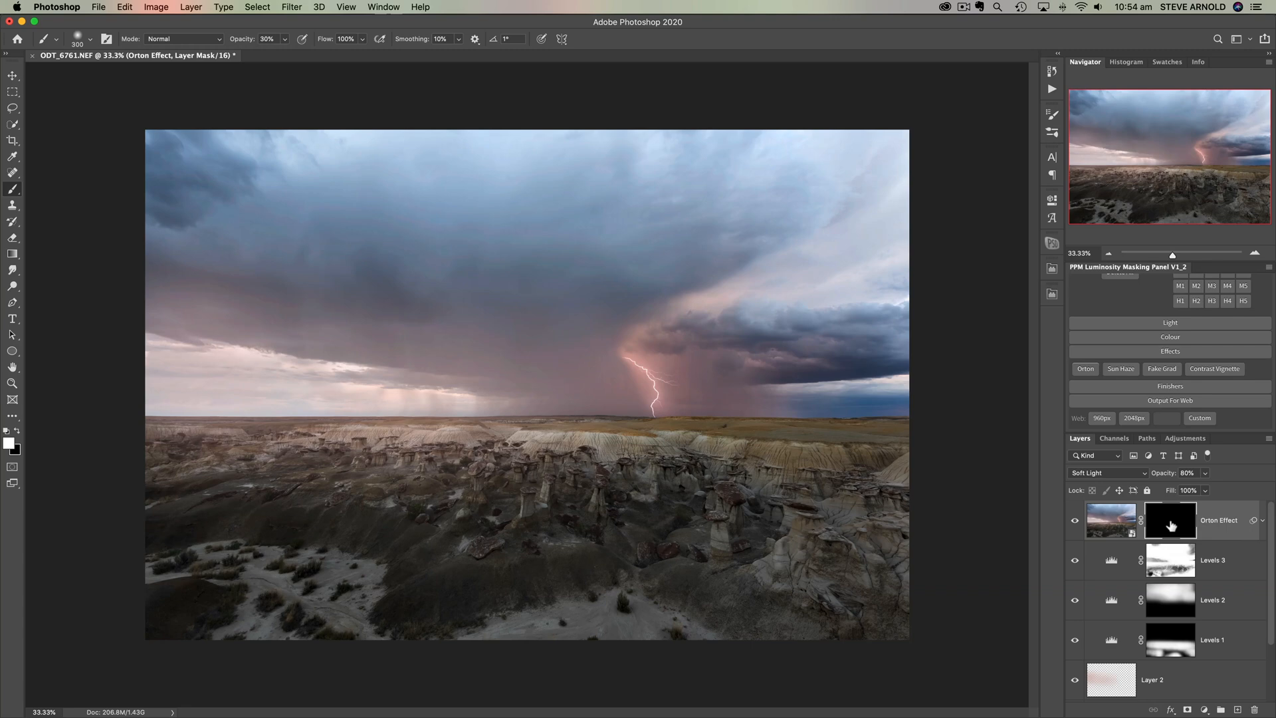
Step: Invert the Orton Effect layer's mask to white and compare the photo with and without the effect
{"action": "key", "text": "super+i"}
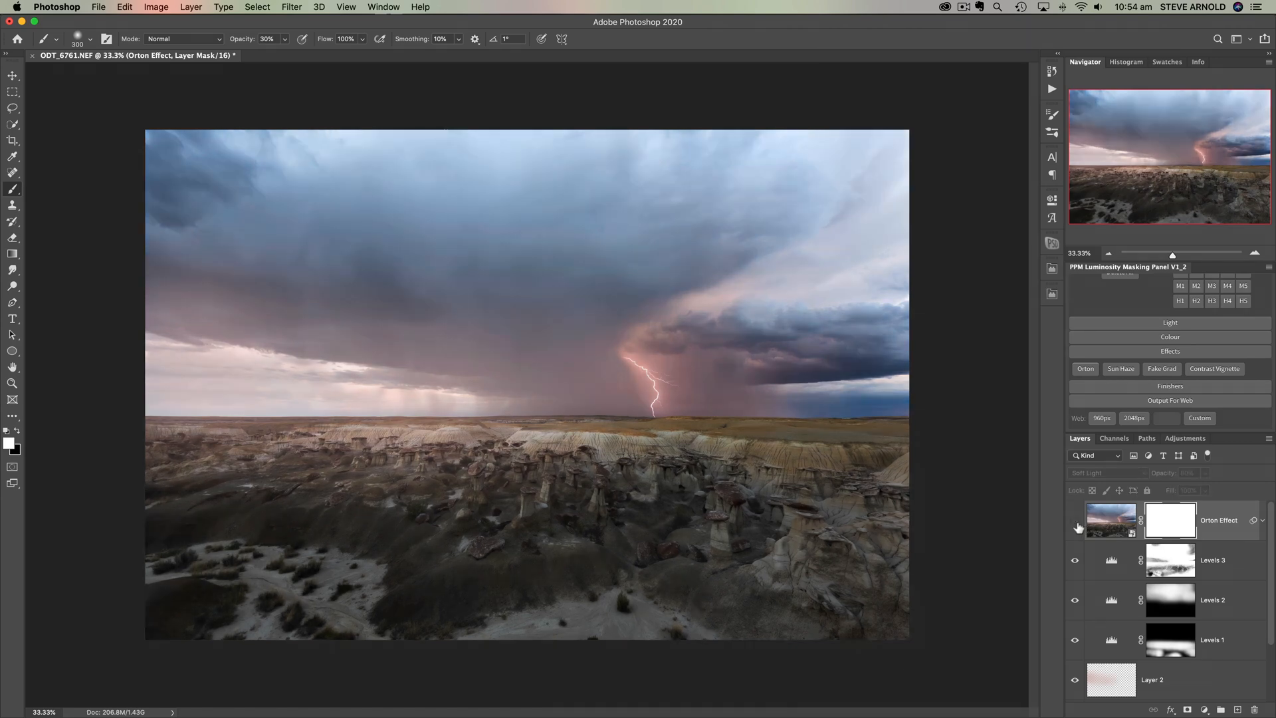
{"action": "left_click", "coordinate": [1076, 523]}
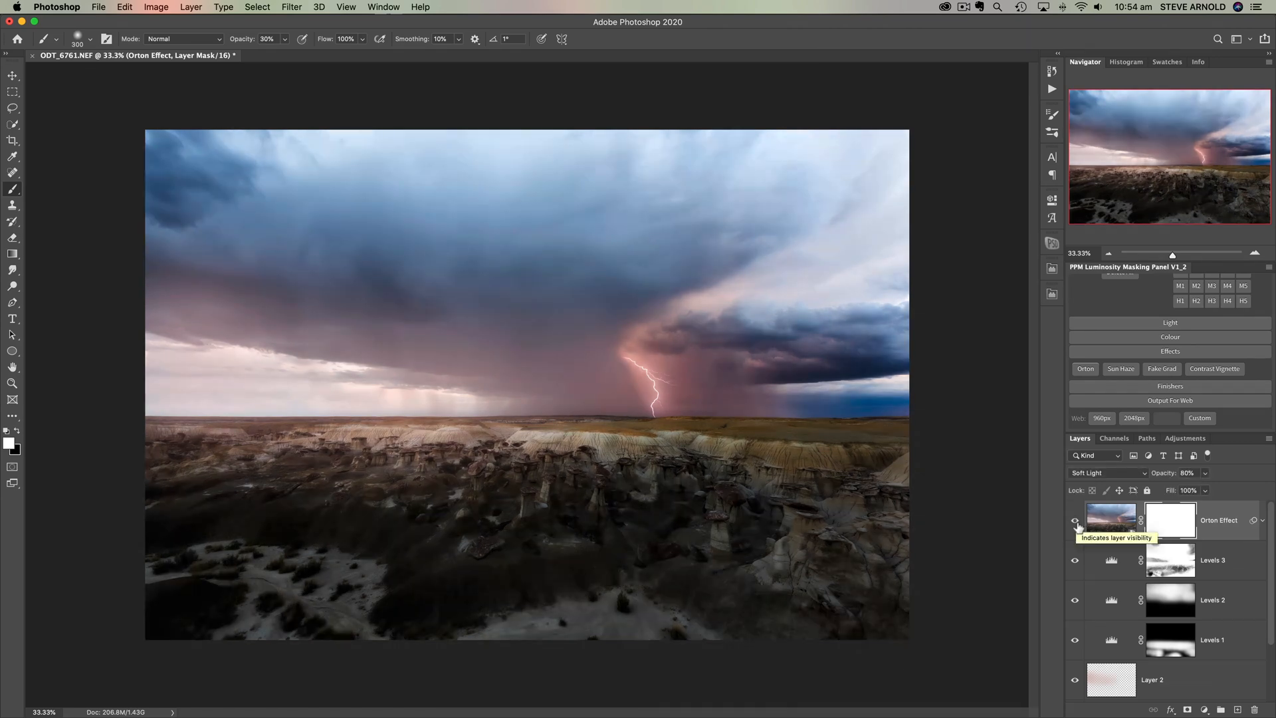
{"action": "left_click", "coordinate": [1076, 523]}
{"action": "left_click", "coordinate": [1076, 524]}
{"action": "left_click", "coordinate": [1077, 523]}
{"action": "left_click", "coordinate": [1076, 523]}
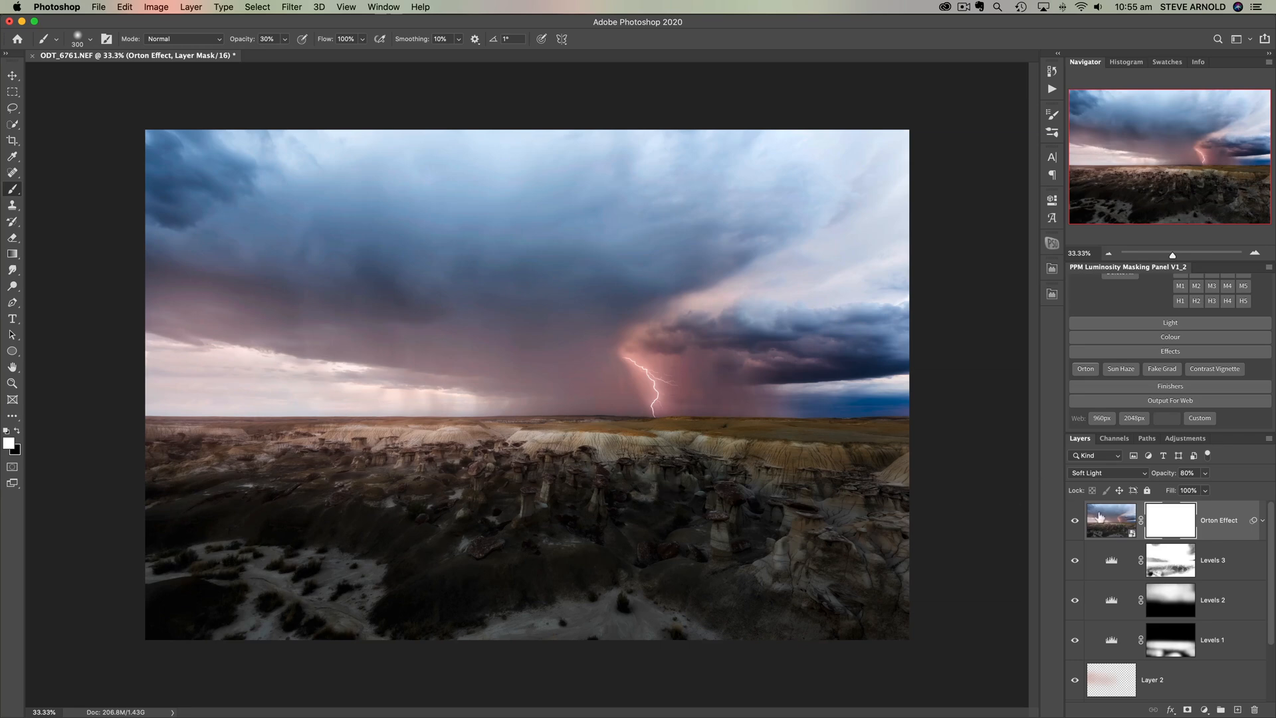
{"action": "left_click", "coordinate": [1076, 524]}
{"action": "left_click", "coordinate": [1077, 523]}
{"action": "left_click", "coordinate": [1077, 522]}
{"action": "left_click", "coordinate": [1076, 523]}
Step: Set the Orton Effect layer's opacity to 50% and compare the photo with and without it
{"action": "left_click_drag", "start_coordinate": [1168, 476], "coordinate": [1152, 486]}
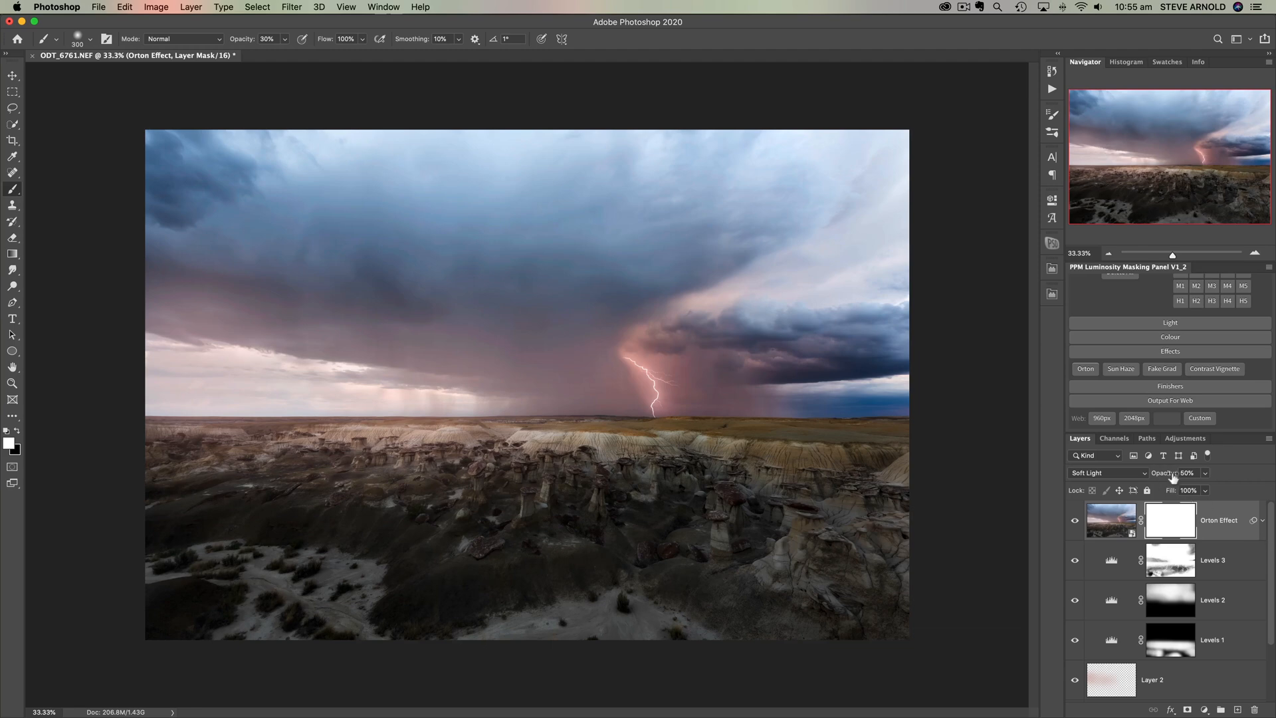
{"action": "left_click", "coordinate": [1075, 520]}
{"action": "left_click", "coordinate": [1075, 520]}
{"action": "left_click", "coordinate": [1075, 521]}
{"action": "left_click", "coordinate": [1075, 520]}
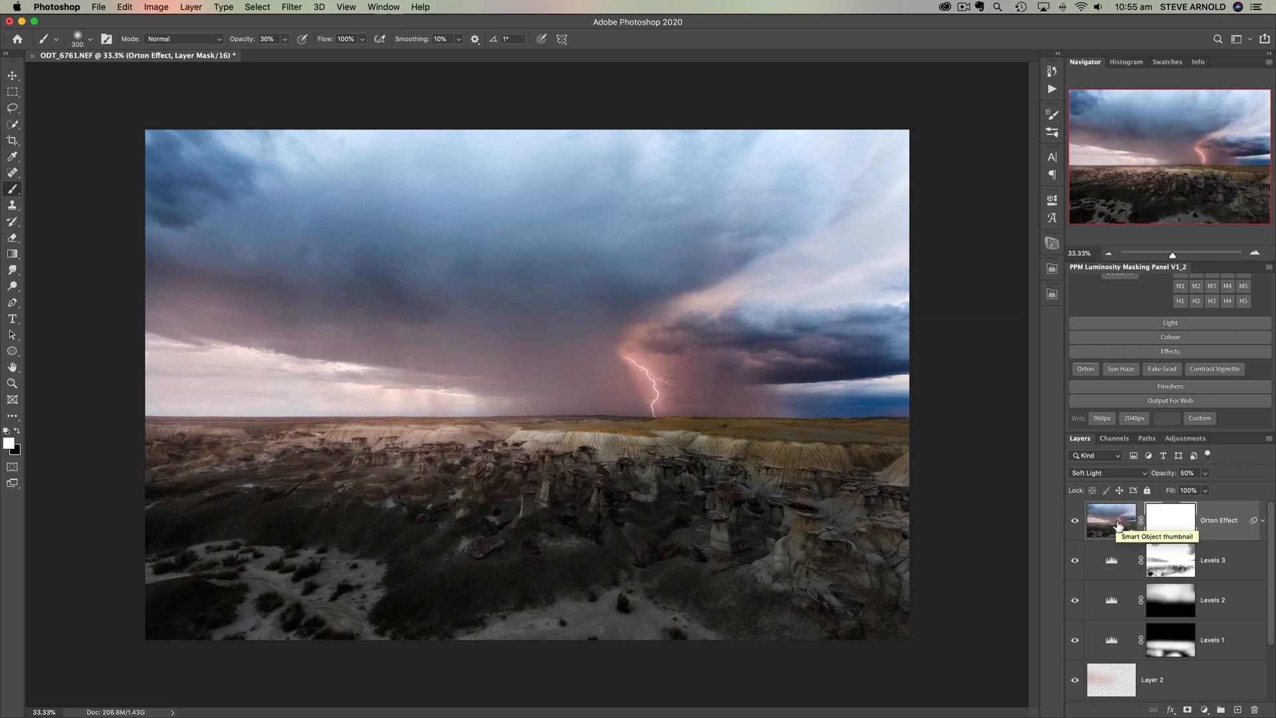
Step: Generate the 16-bit luminosity channels, load M1 into the Orton Effect mask, and compare the photo with and without the layer
{"action": "scroll", "coordinate": [1162, 383], "scroll_direction": "up", "scroll_amount": 3}
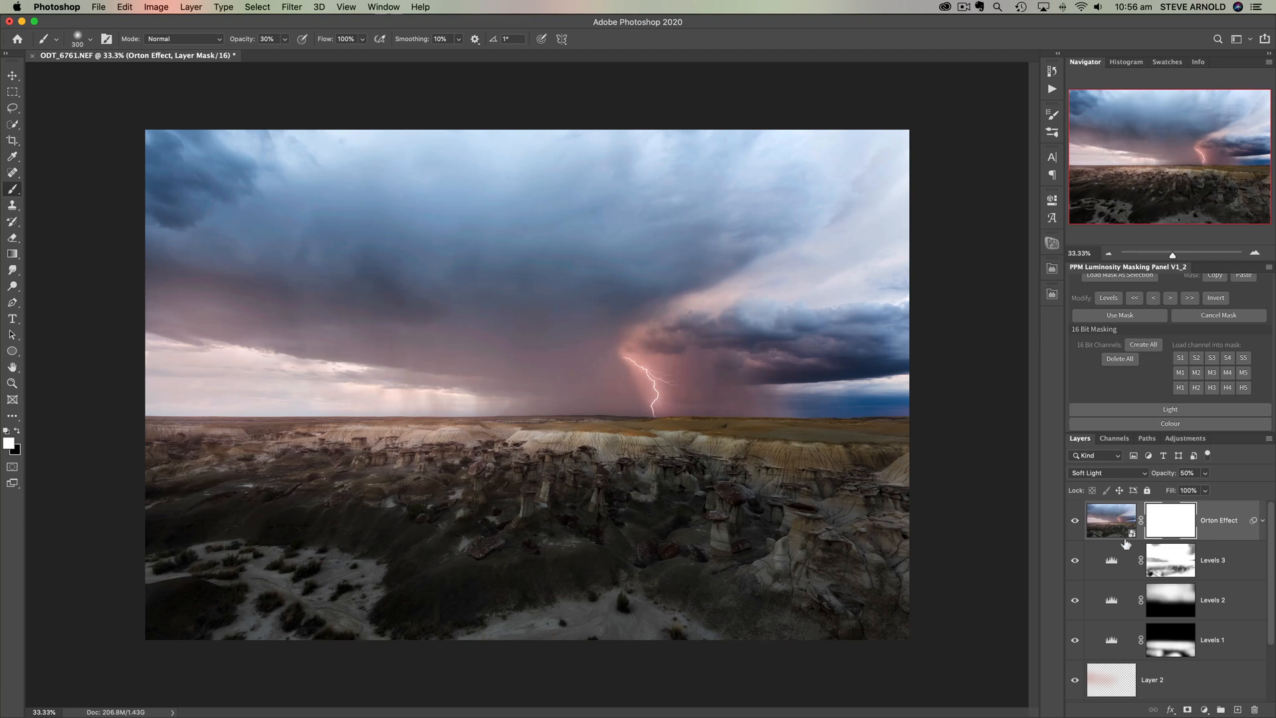
{"action": "left_click", "coordinate": [1180, 373]}
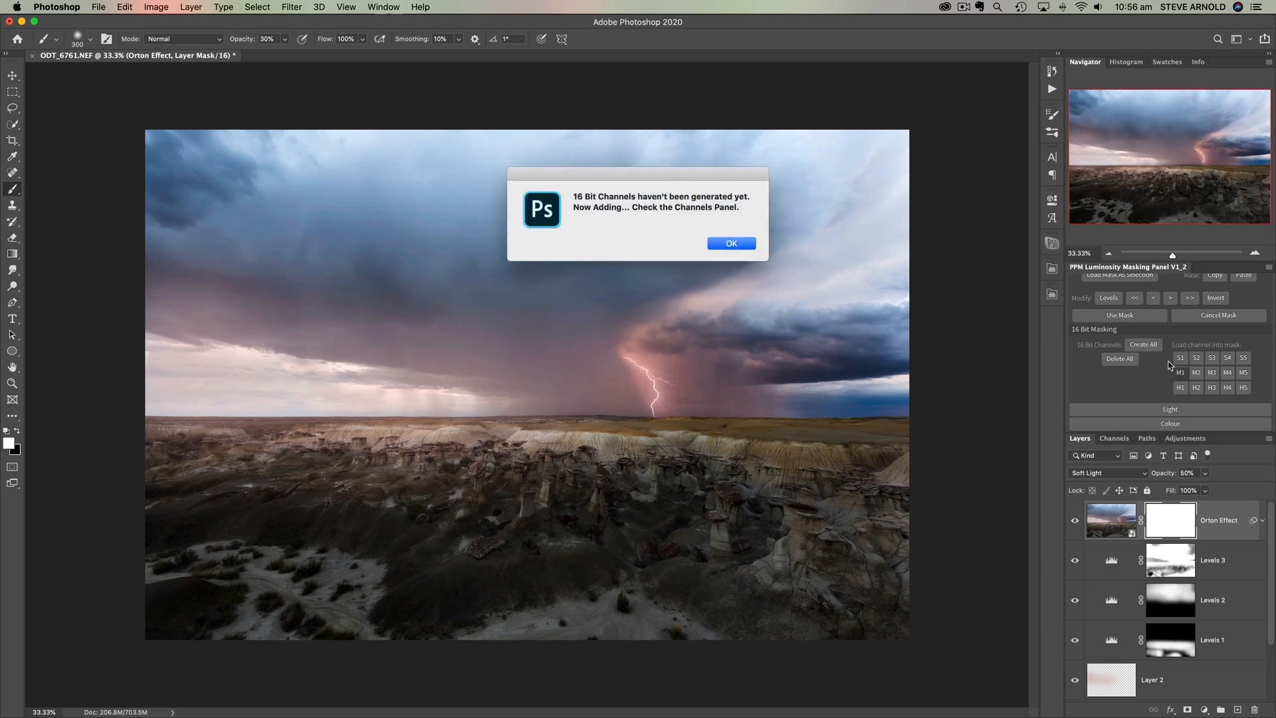
{"action": "left_click", "coordinate": [744, 244]}
{"action": "left_click", "coordinate": [1077, 523]}
{"action": "left_click", "coordinate": [1076, 523]}
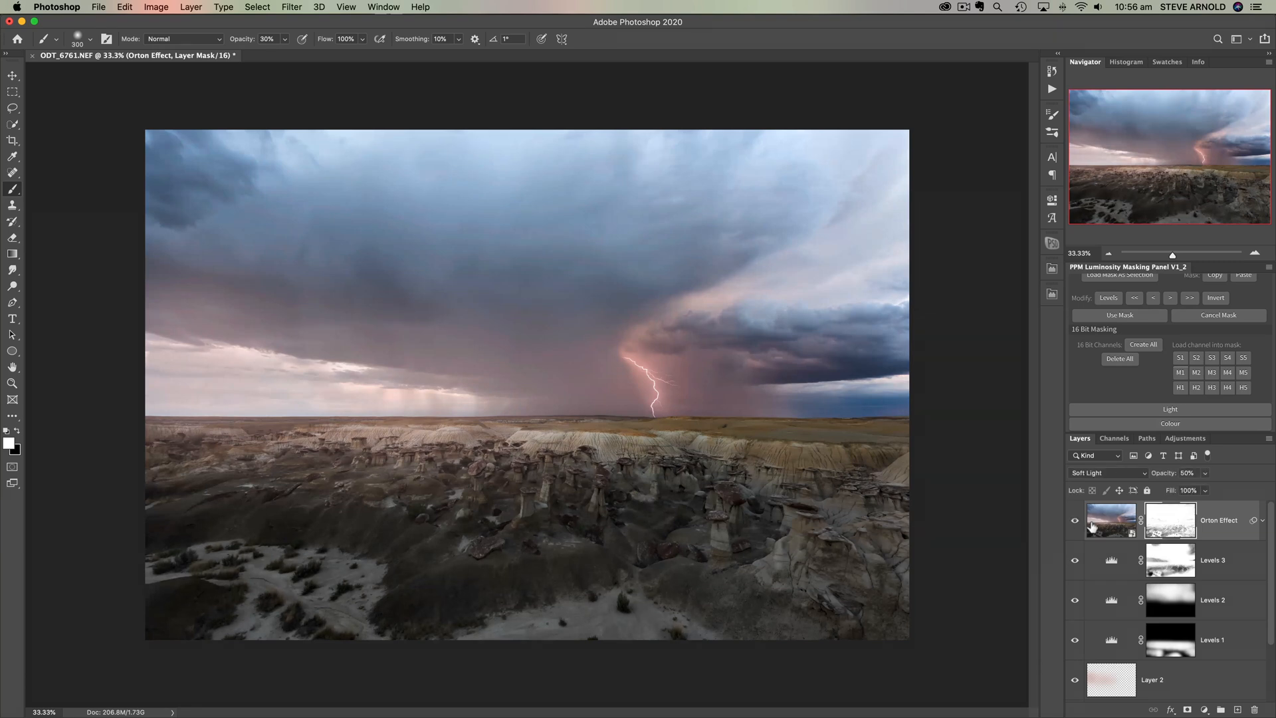
Step: Compare the Orton effect with and without its M1 mask, inspect the mask on its own, and return to the normal photo view
{"action": "left_click", "coordinate": [1173, 526], "text": "shift"}
{"action": "left_click", "coordinate": [1174, 527], "text": "shift"}
{"action": "left_click", "coordinate": [1174, 527], "text": "shift"}
{"action": "left_click", "coordinate": [1174, 526], "text": "shift"}
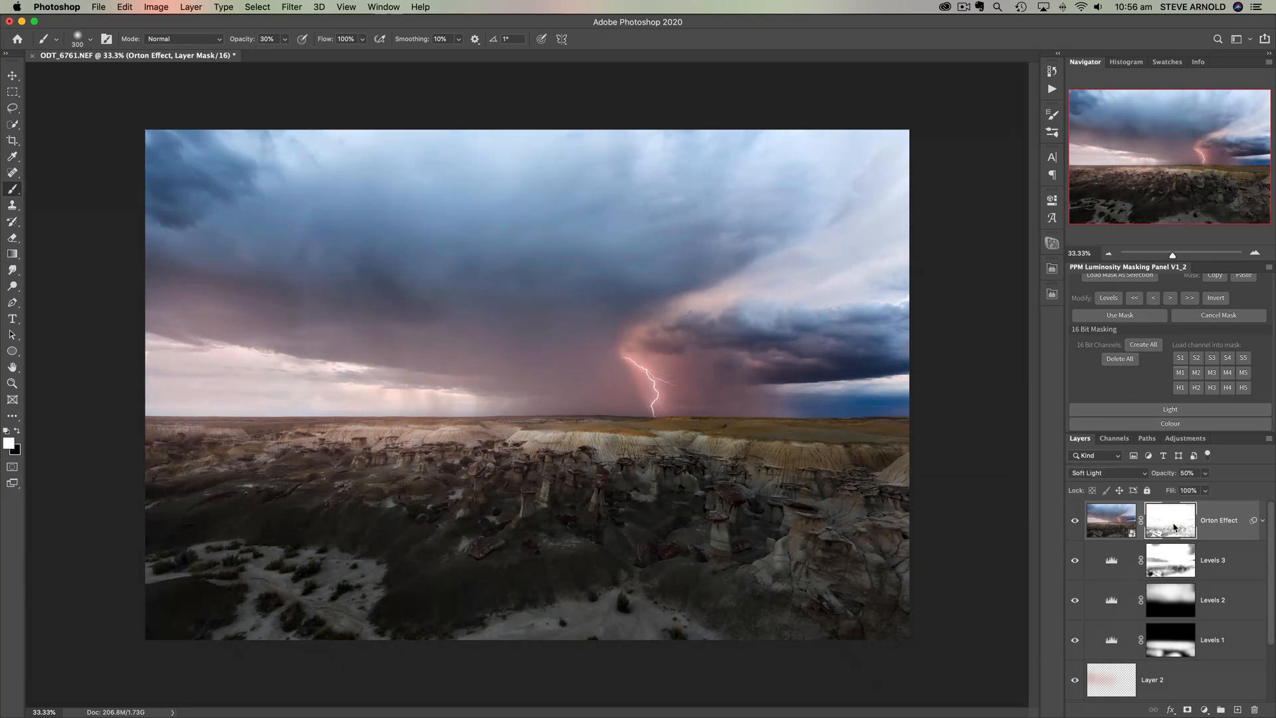
{"action": "left_click", "coordinate": [1174, 526], "text": "shift"}
{"action": "left_click", "coordinate": [1175, 527], "text": "shift"}
{"action": "left_click", "coordinate": [1175, 528], "text": "shift"}
{"action": "left_click", "coordinate": [1175, 528], "text": "shift"}
{"action": "left_click", "coordinate": [1174, 529], "text": "shift"}
{"action": "left_click", "coordinate": [1174, 528], "text": "shift"}
{"action": "left_click", "coordinate": [1174, 527], "text": "alt"}
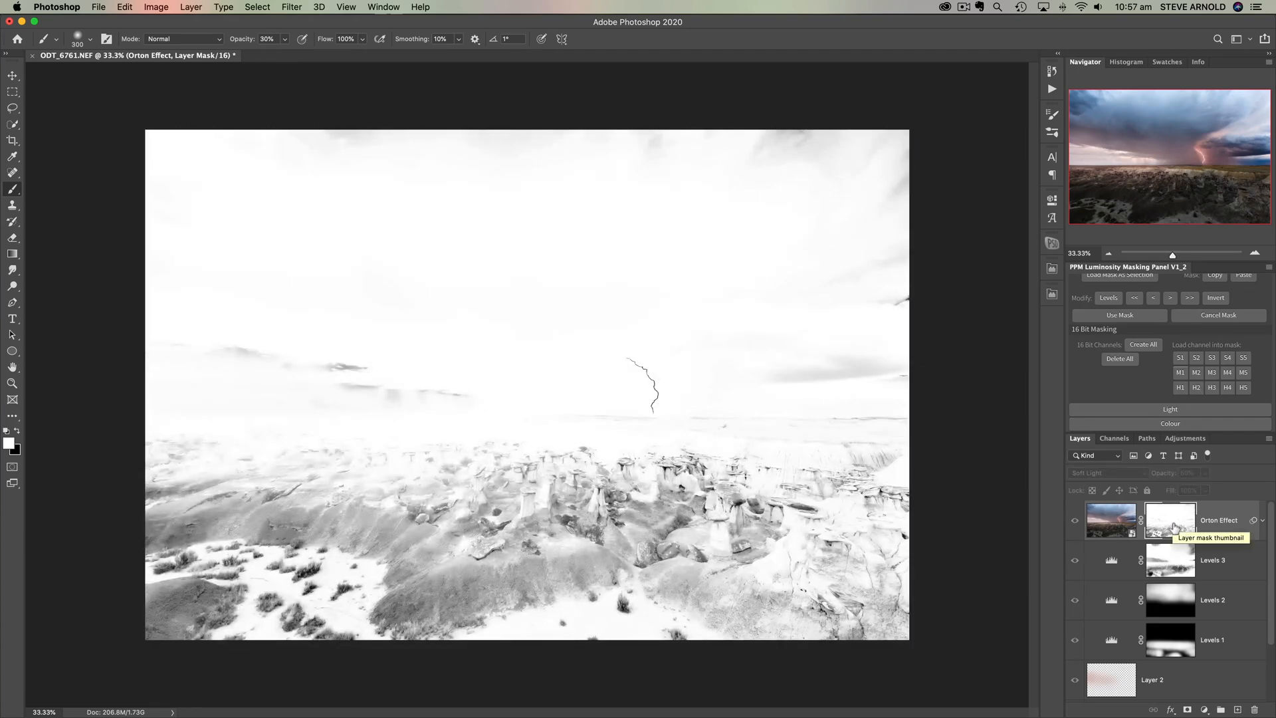
{"action": "left_click", "coordinate": [1114, 524]}
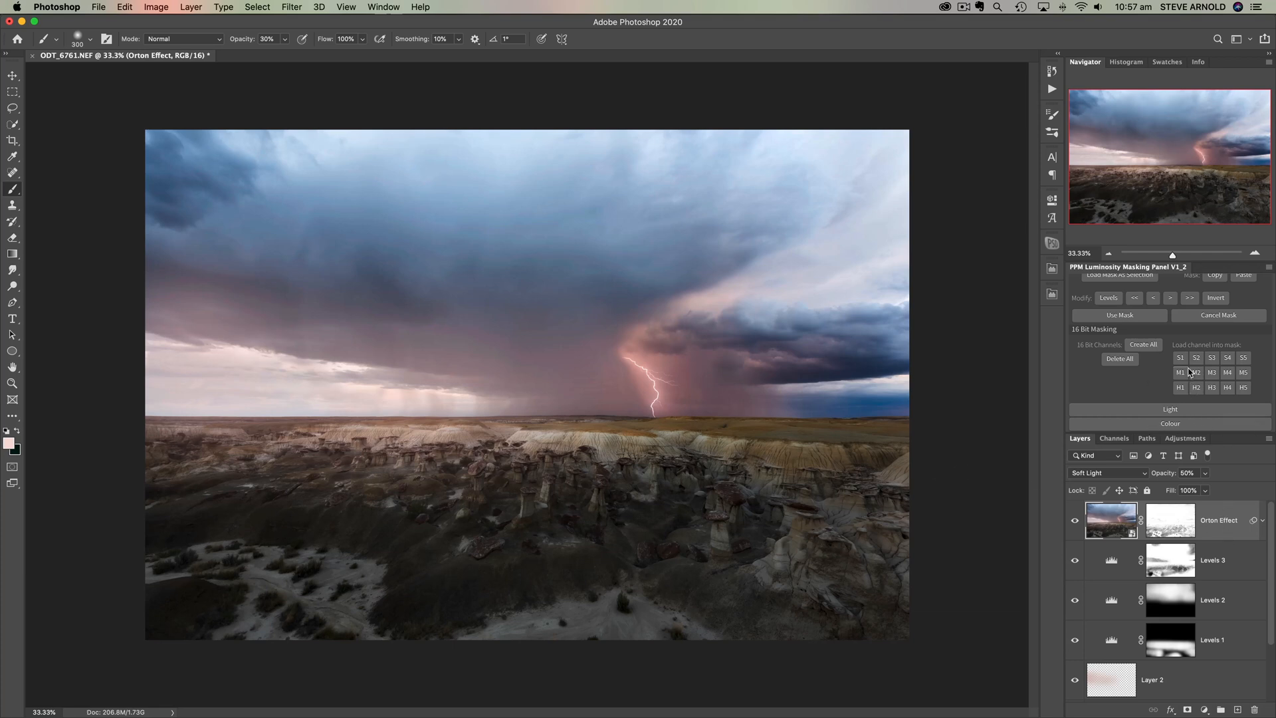
Step: Try the M2, M3 and M4 midtone channels as the Orton Effect mask and step back to M2
{"action": "scroll", "coordinate": [1163, 384], "scroll_direction": "down", "scroll_amount": 1}
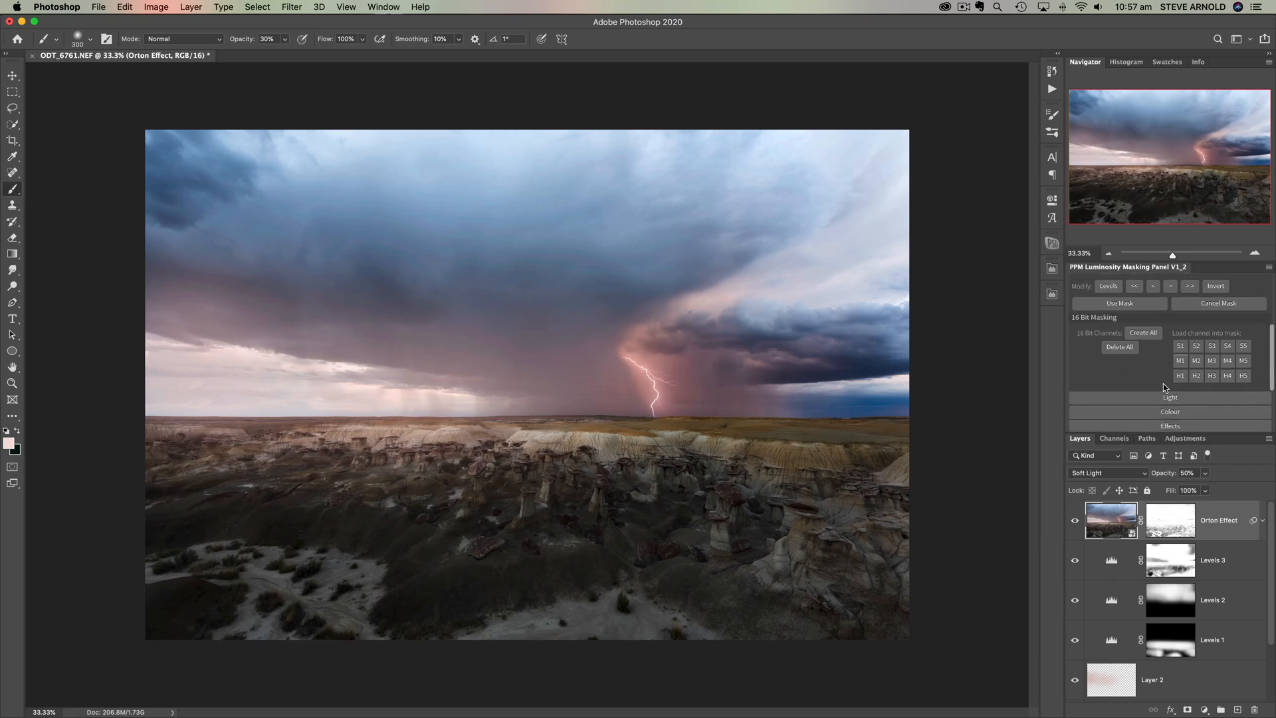
{"action": "left_click", "coordinate": [1199, 362]}
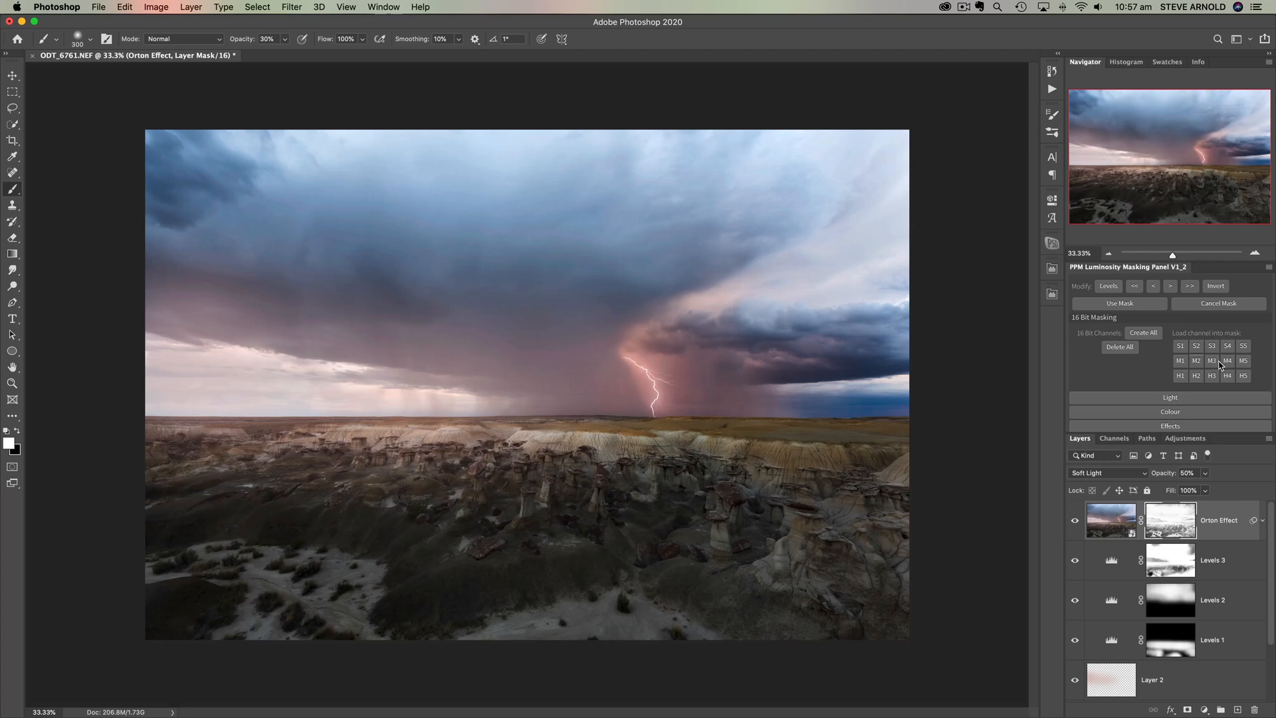
{"action": "left_click", "coordinate": [1215, 362]}
{"action": "left_click", "coordinate": [1228, 362]}
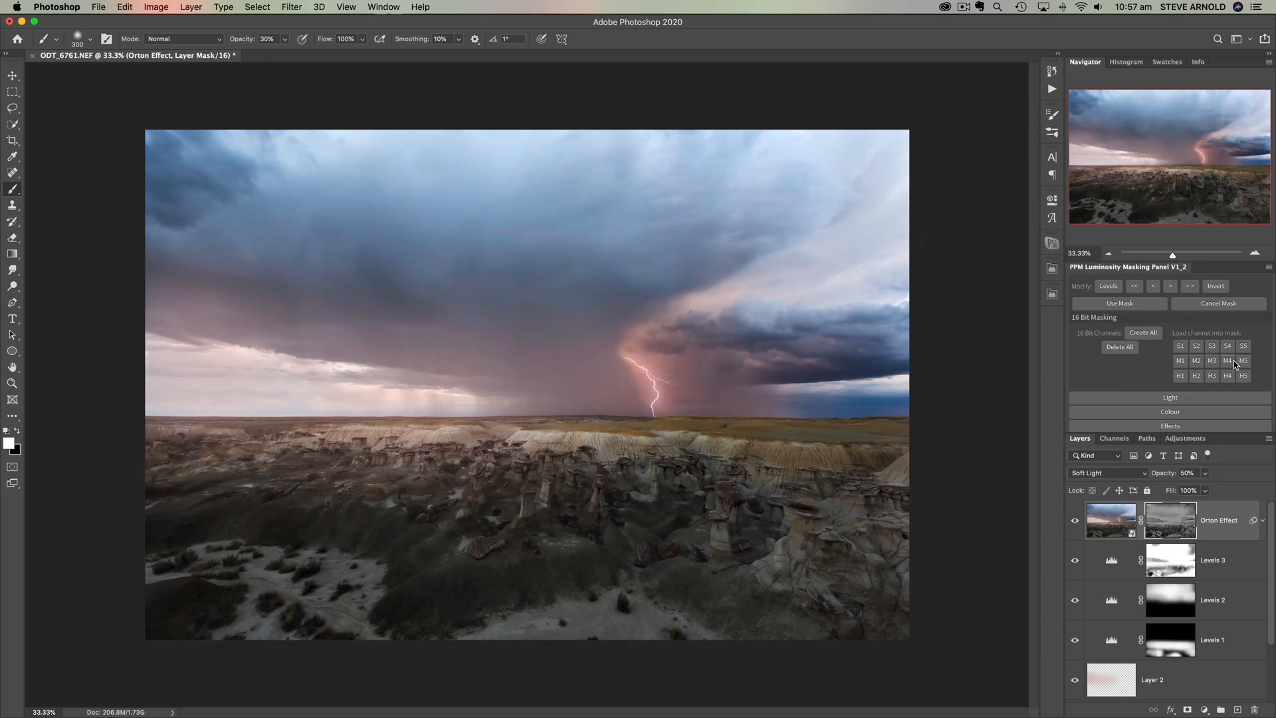
{"action": "left_click", "coordinate": [1213, 362]}
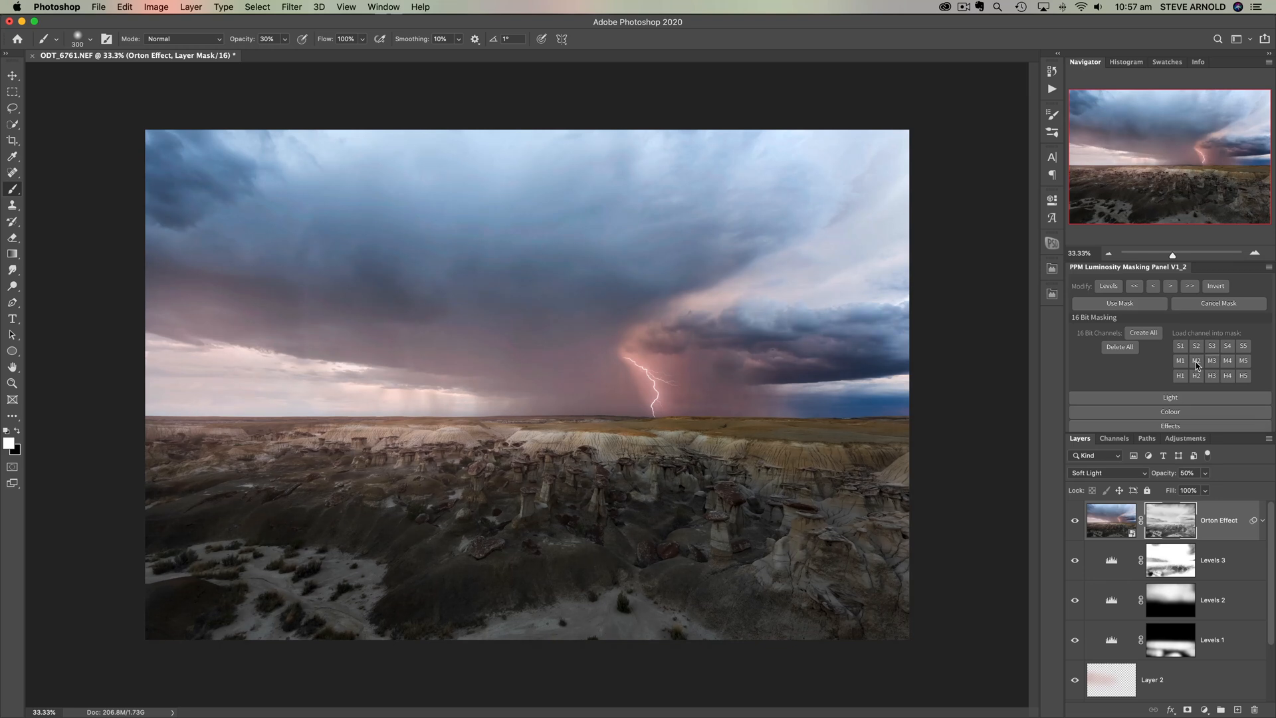
{"action": "left_click", "coordinate": [1197, 363]}
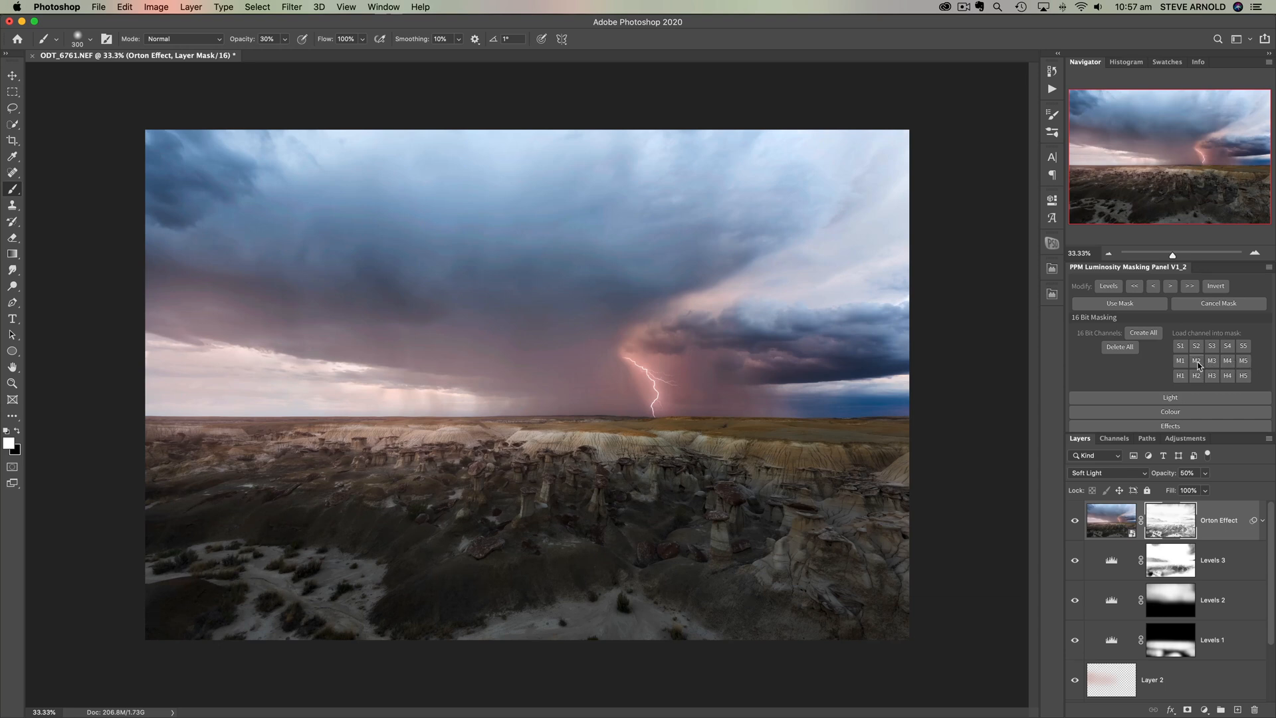
Step: Compare the Orton effect with and without its M2 mask and display the mask on its own
{"action": "left_click", "coordinate": [1166, 521], "text": "shift"}
{"action": "left_click", "coordinate": [1168, 522], "text": "shift"}
{"action": "left_click", "coordinate": [1168, 521], "text": "alt"}
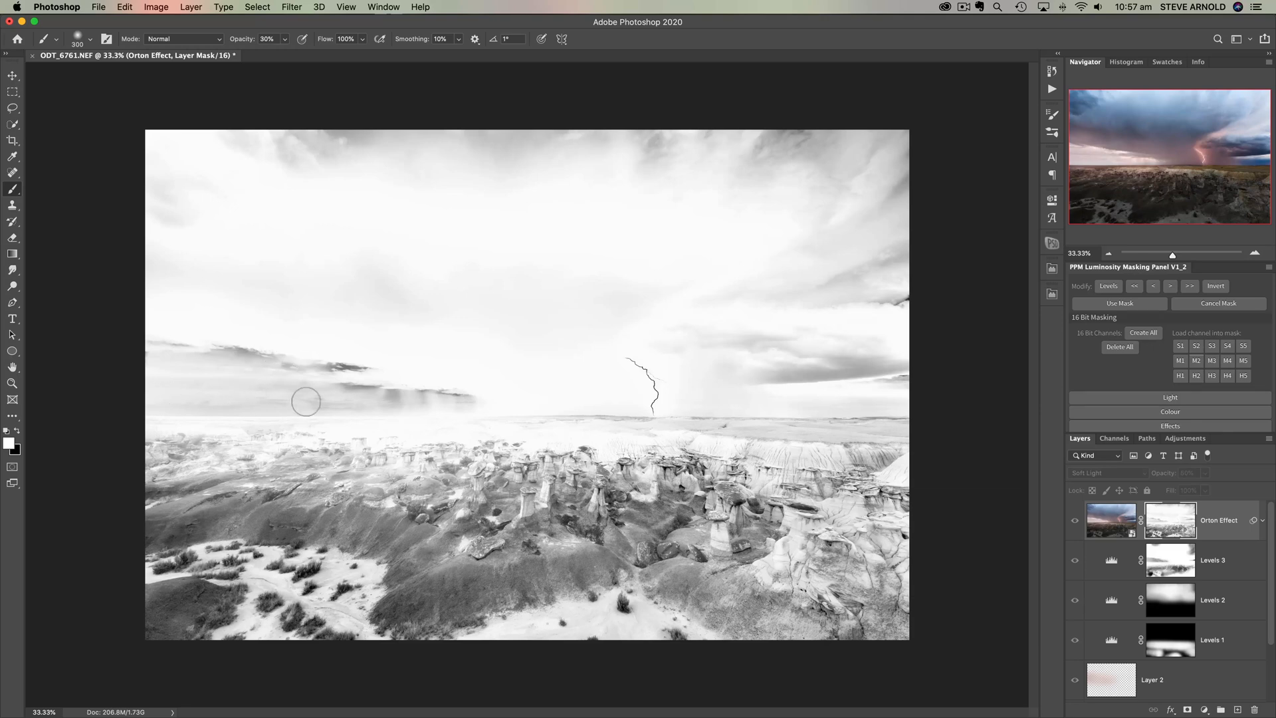
Step: Load the M3 channel into the Orton Effect mask, inspect the mask on its own, and return to the photo view
{"action": "left_click", "coordinate": [1210, 362]}
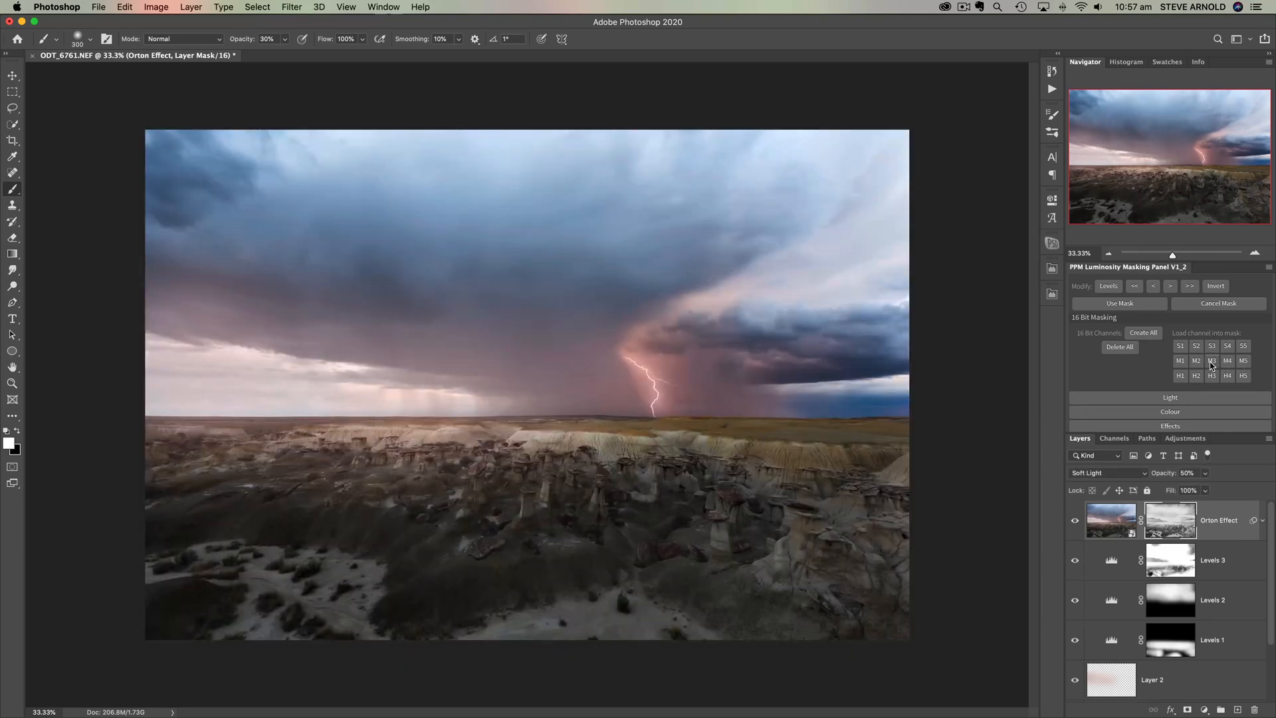
{"action": "left_click", "coordinate": [1175, 527], "text": "alt"}
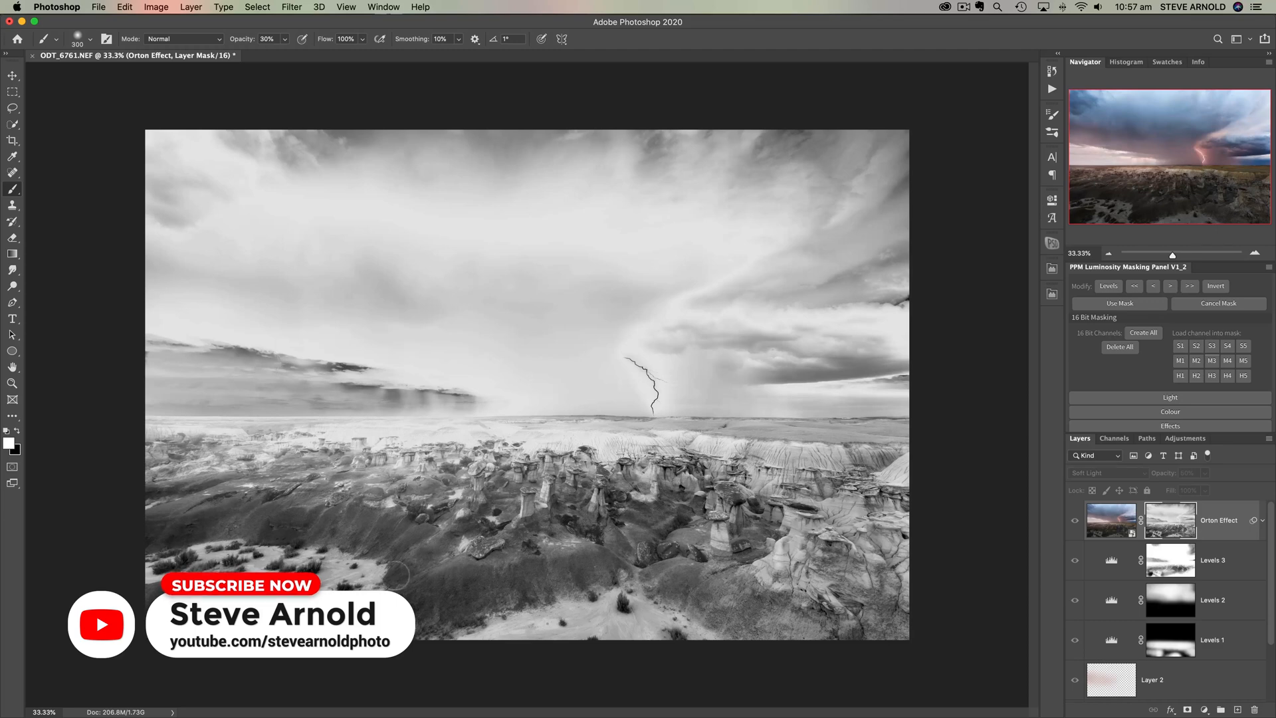
{"action": "left_click", "coordinate": [1115, 524]}
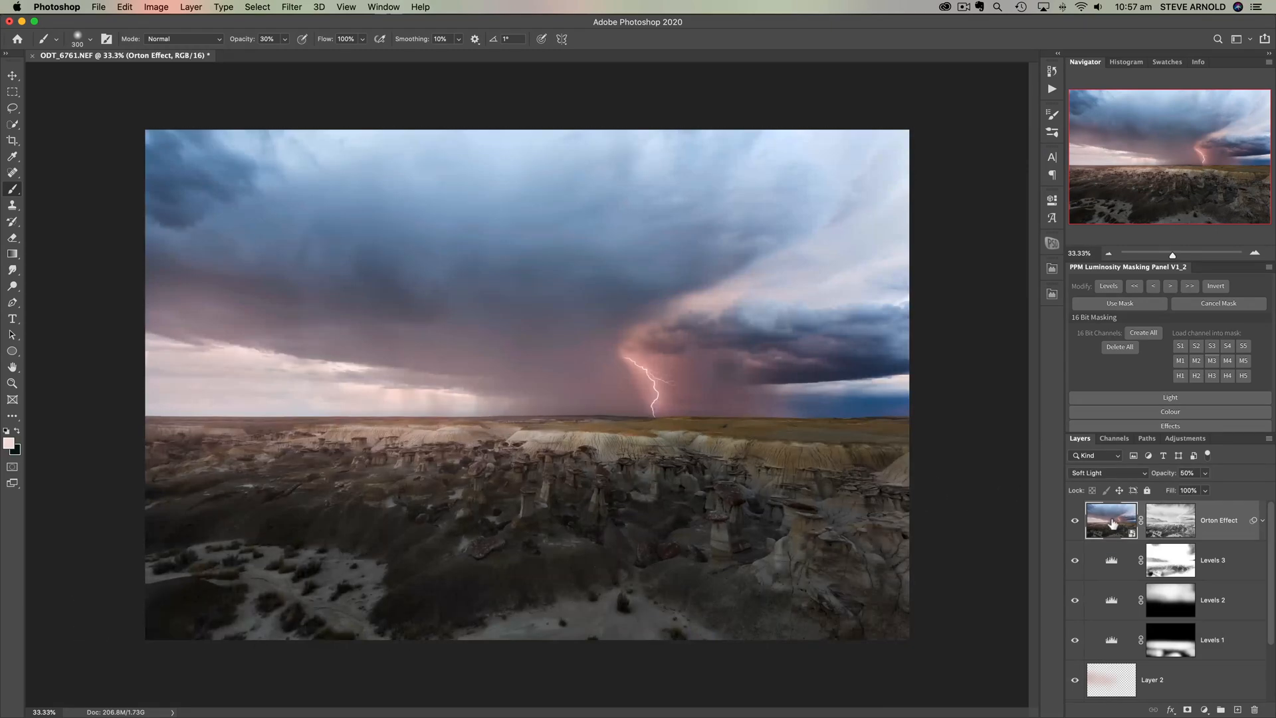
Step: Raise the Orton Effect layer's opacity to 82%, comparing the photo with and without the effect
{"action": "left_click", "coordinate": [1077, 522]}
{"action": "left_click", "coordinate": [1077, 522]}
{"action": "left_click", "coordinate": [1076, 524]}
{"action": "left_click_drag", "start_coordinate": [1166, 477], "coordinate": [1189, 477]}
{"action": "left_click", "coordinate": [1076, 523]}
{"action": "left_click", "coordinate": [1076, 522]}
Step: Crop the photo tighter around the lightning and the rock pillars, trimming much of the upper sky and the outer edges
{"action": "left_click", "coordinate": [12, 141]}
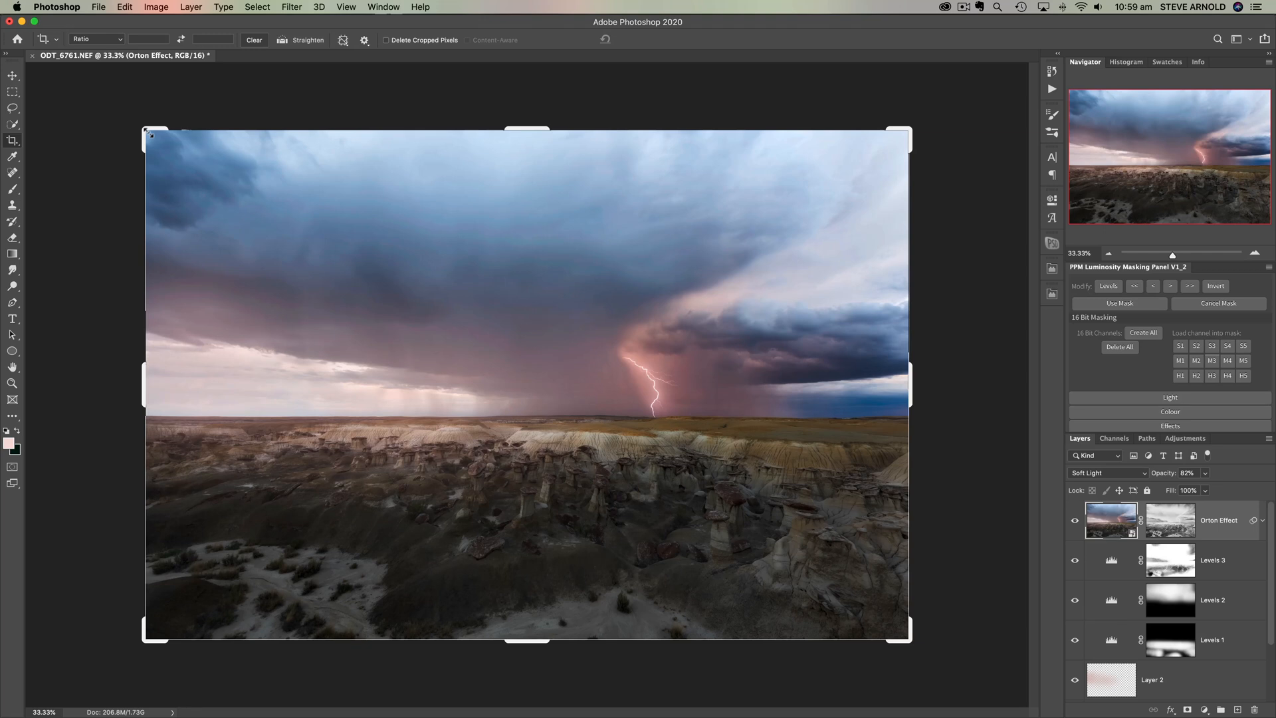
{"action": "left_click_drag", "start_coordinate": [150, 135], "coordinate": [204, 191]}
{"action": "left_click_drag", "start_coordinate": [839, 177], "coordinate": [823, 189]}
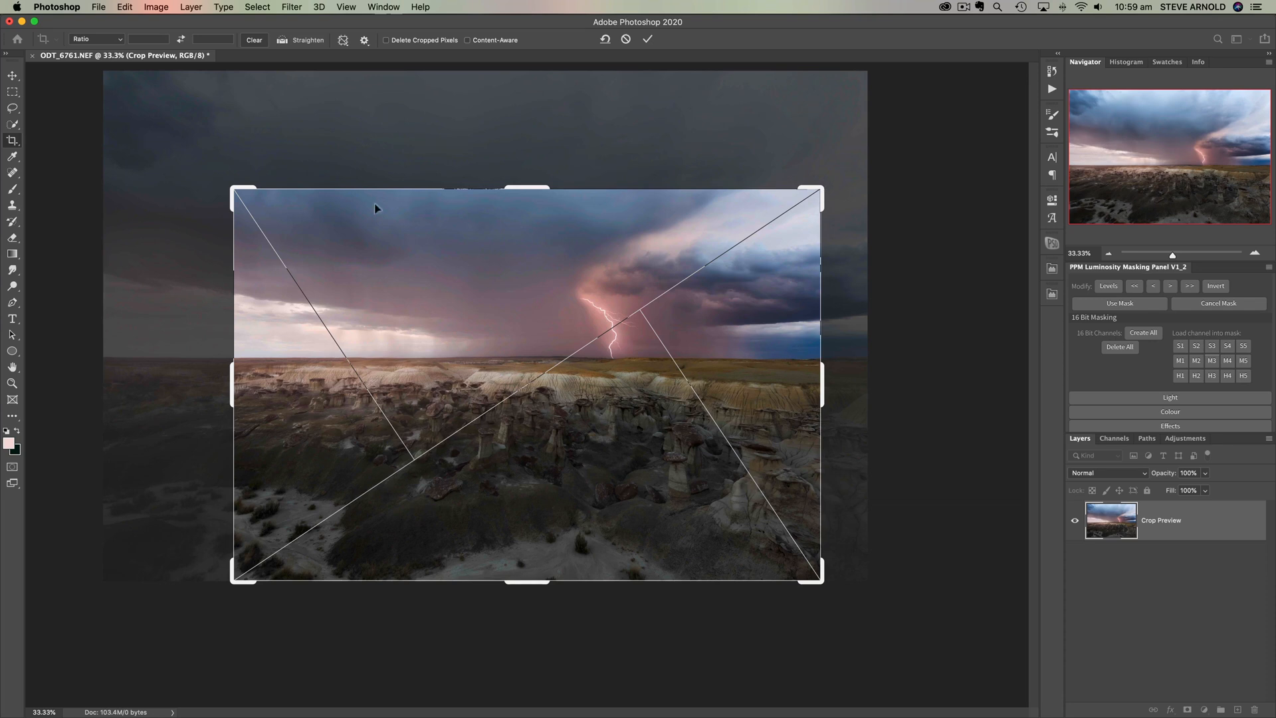
{"action": "mouse_move", "coordinate": [236, 192]}
{"action": "left_mouse_down"}
{"action": "mouse_move", "coordinate": [219, 179]}
{"action": "mouse_move", "coordinate": [233, 205]}
{"action": "left_mouse_up"}
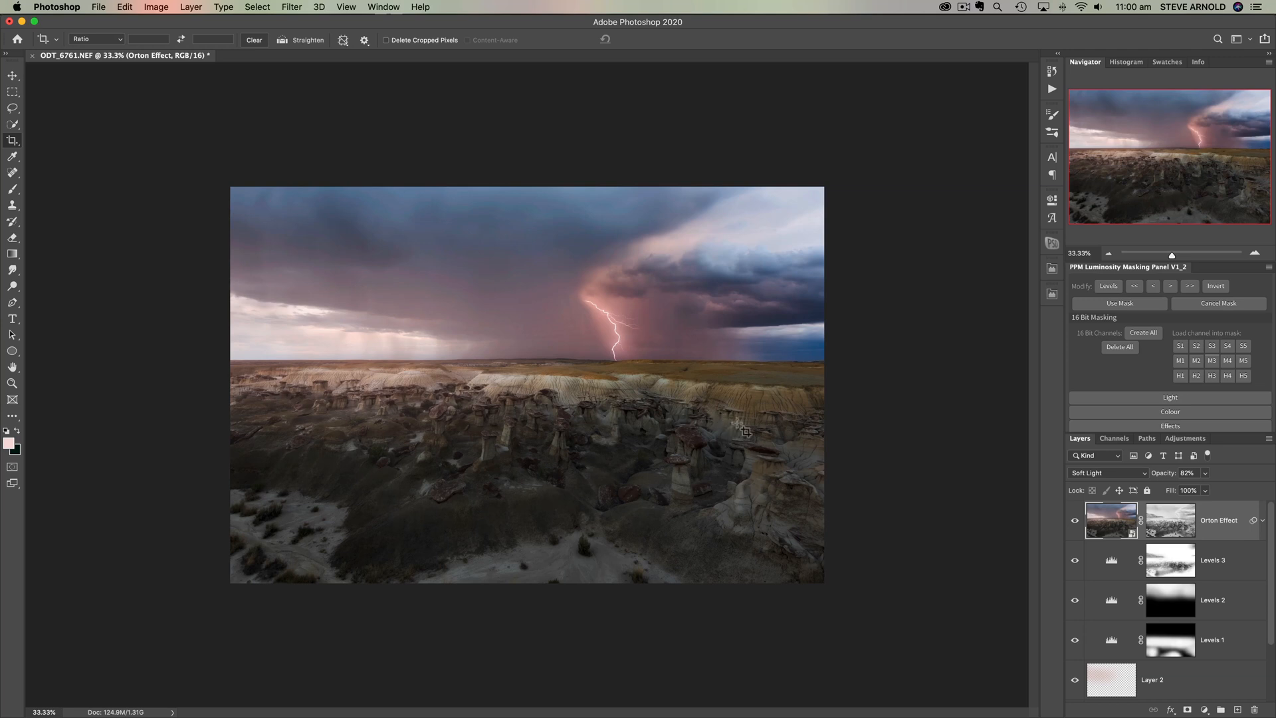
Step: Select the whole canvas, copy all visible layers merged, and paste the result as a new layer above Orton Effect
{"action": "left_click", "coordinate": [12, 75]}
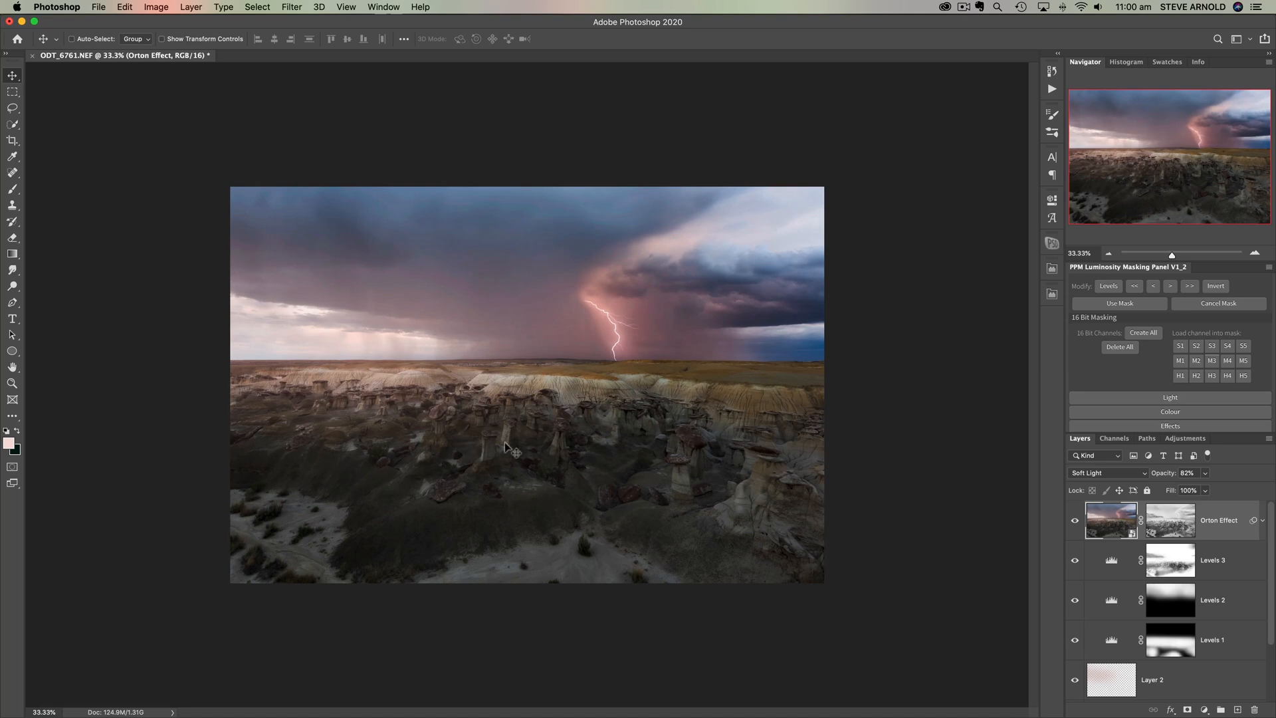
{"action": "left_click", "coordinate": [257, 7]}
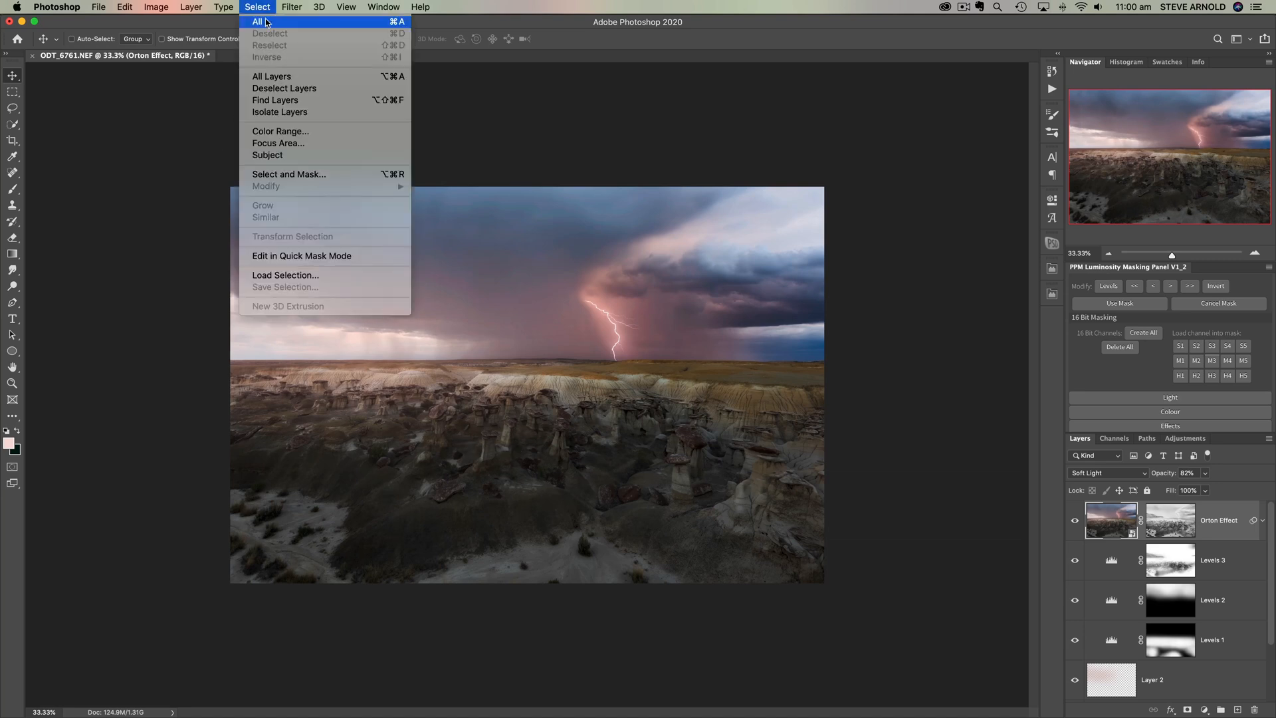
{"action": "left_click", "coordinate": [265, 22]}
{"action": "left_click", "coordinate": [124, 6]}
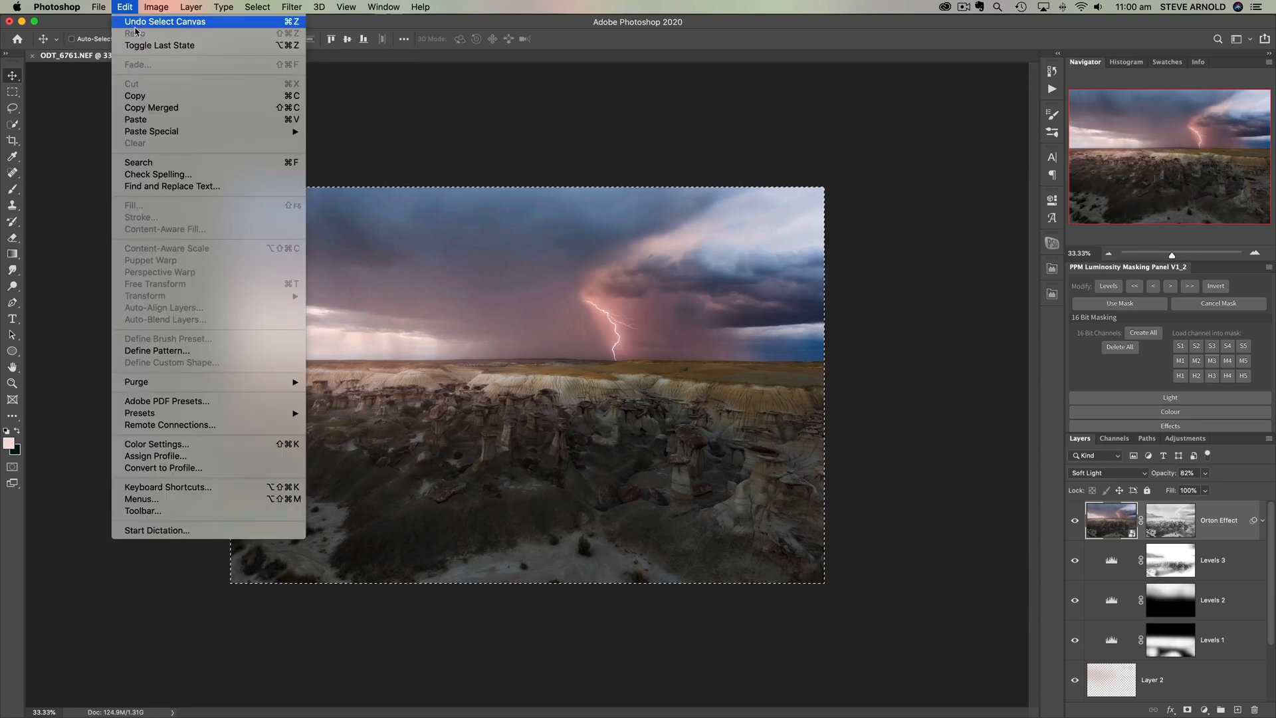
{"action": "left_click", "coordinate": [166, 108]}
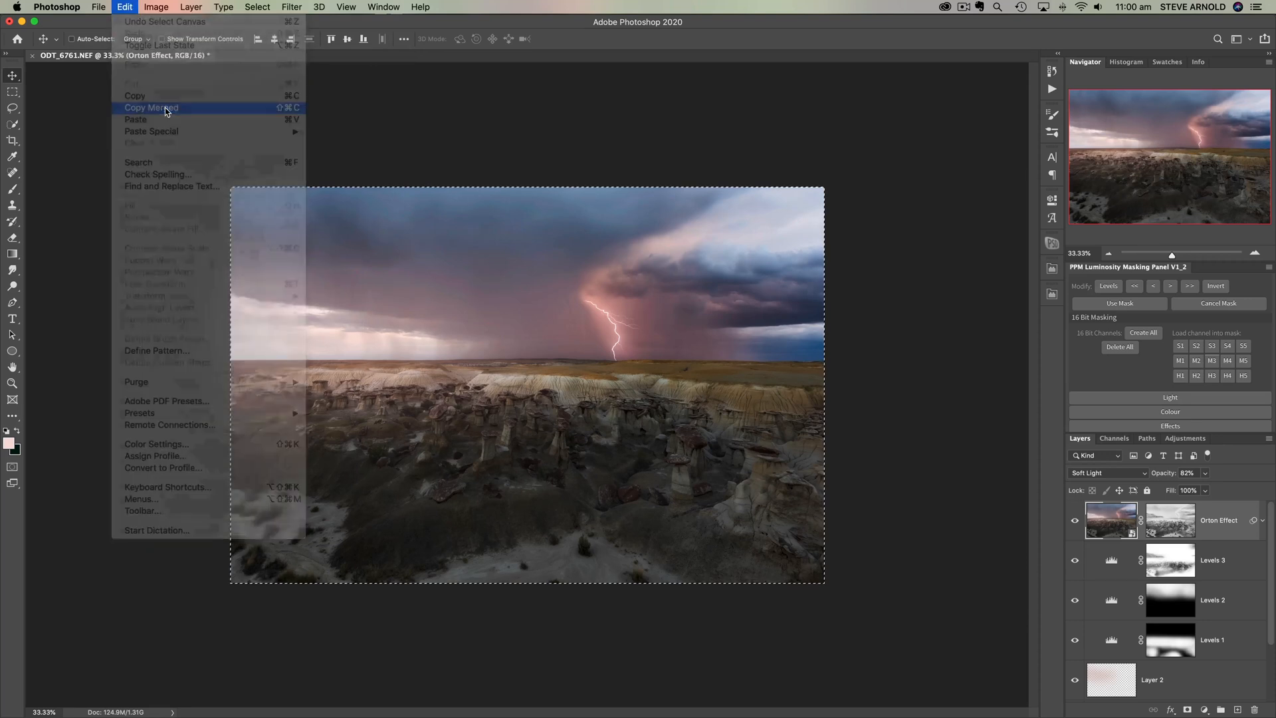
{"action": "left_click", "coordinate": [125, 7]}
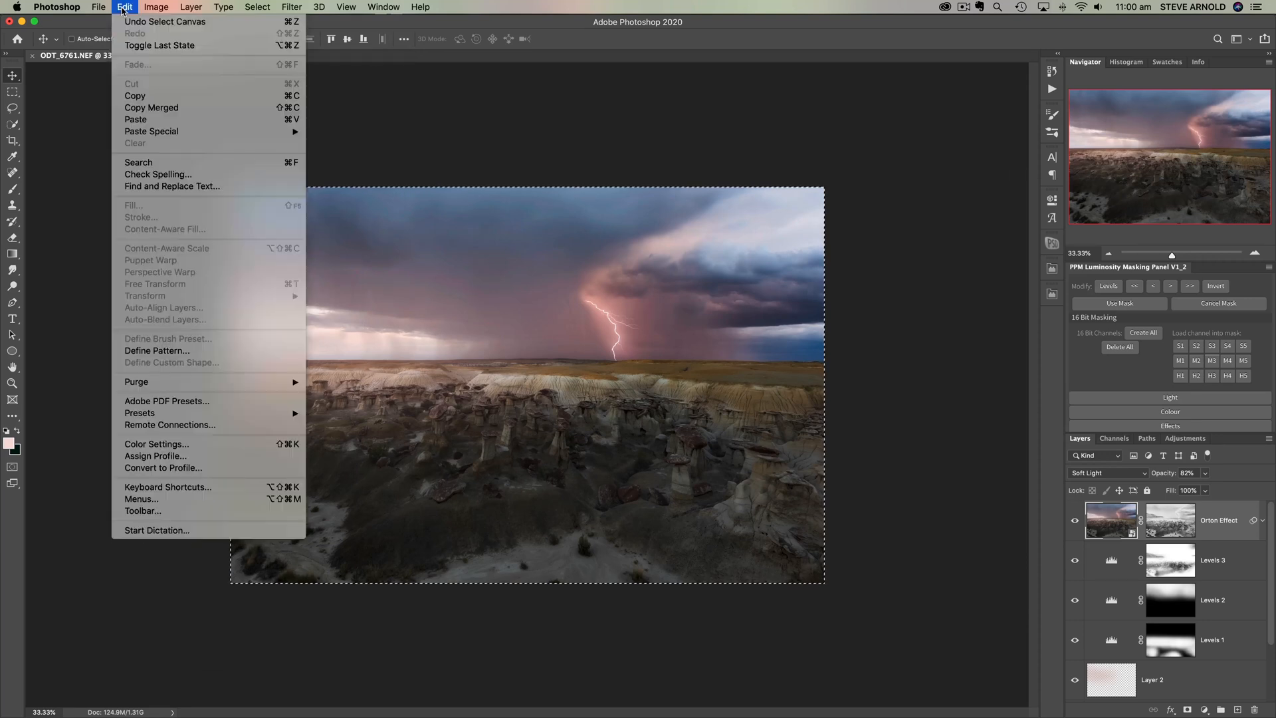
{"action": "left_click", "coordinate": [136, 119]}
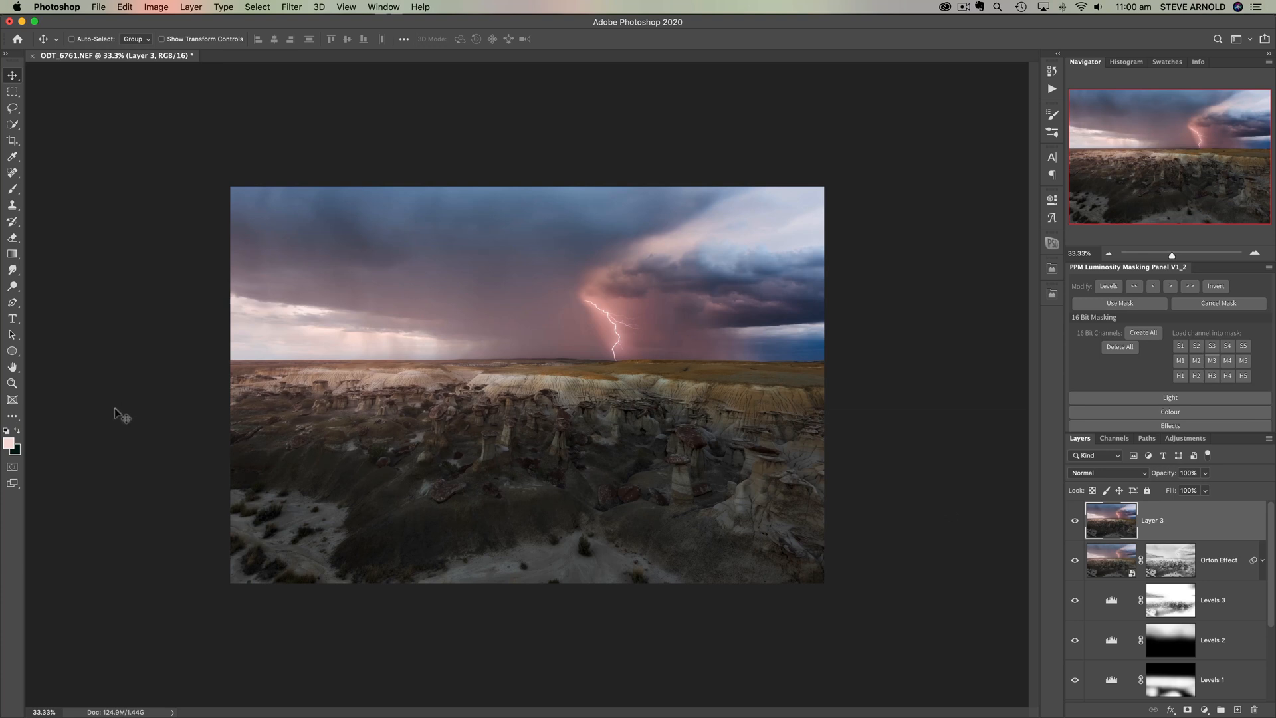
Step: Dodge the midtones of the rock pillars across the middle and left at 20% exposure, using a 100 px brush
{"action": "left_click", "coordinate": [12, 286]}
{"action": "right_click", "coordinate": [11, 288]}
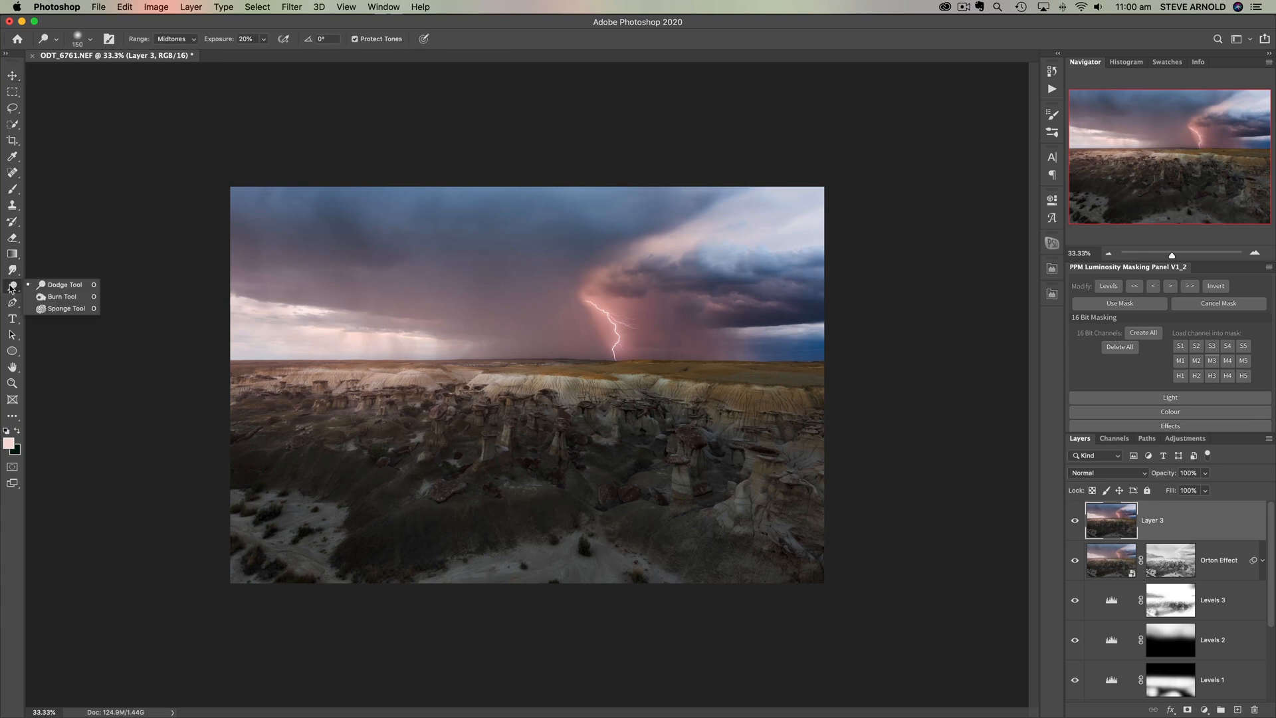
{"action": "left_click", "coordinate": [49, 286]}
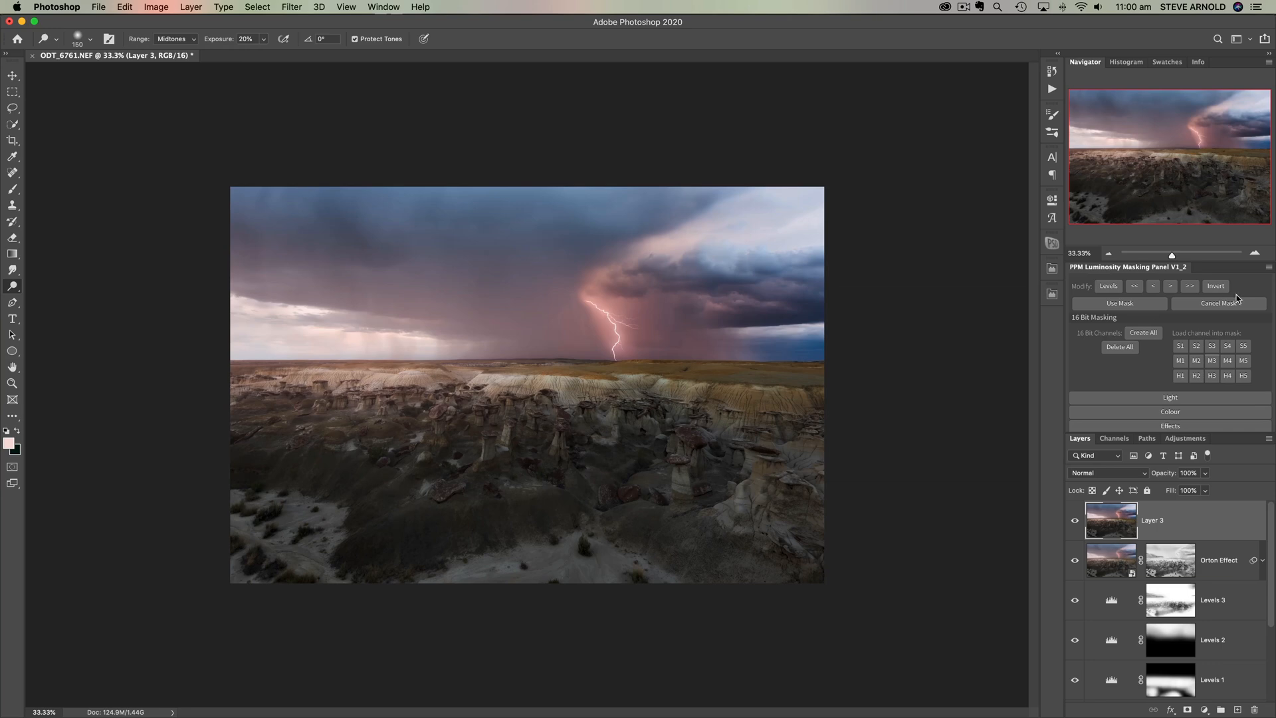
{"action": "left_click", "coordinate": [1255, 254]}
{"action": "left_click", "coordinate": [1256, 254]}
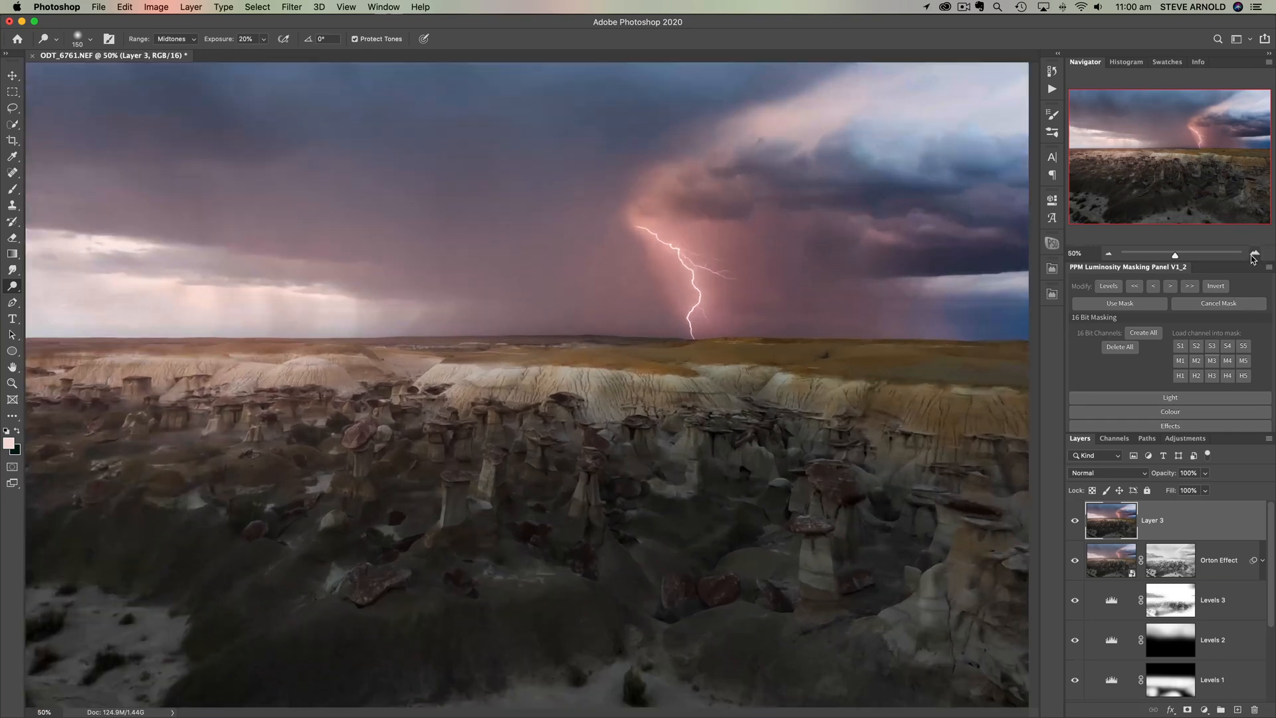
{"action": "left_click_drag", "start_coordinate": [1187, 180], "coordinate": [1187, 193]}
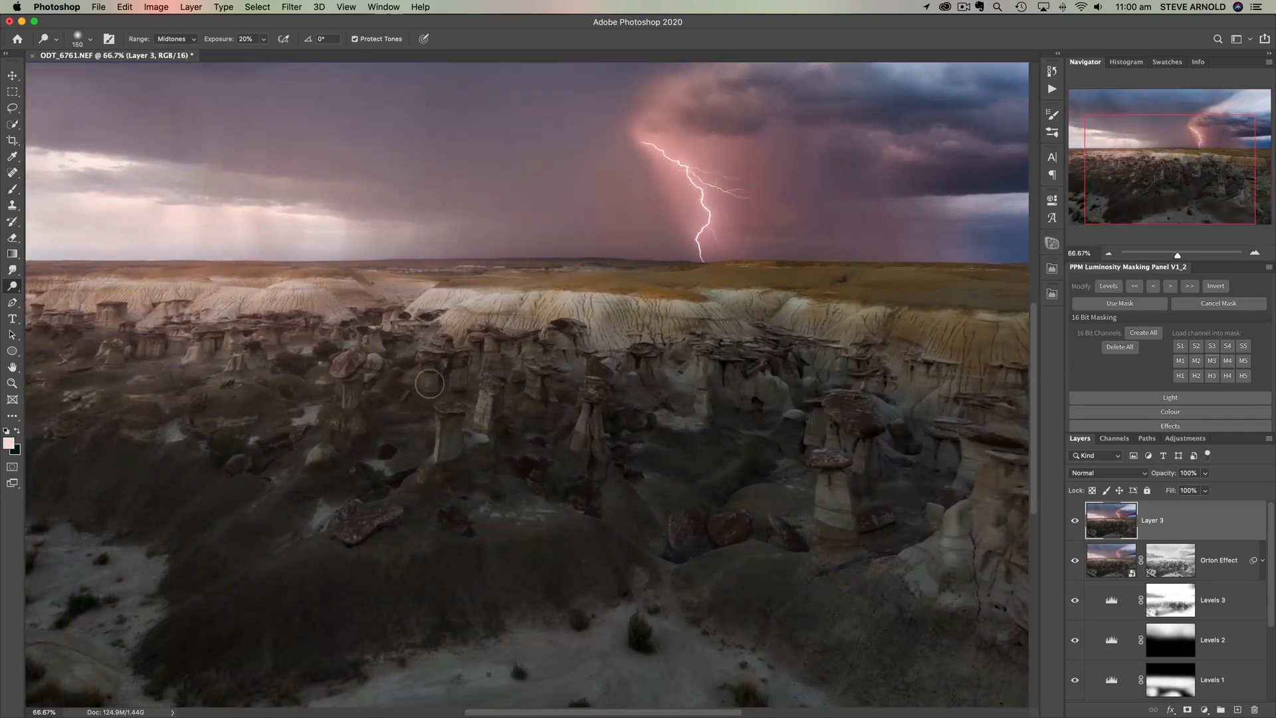
{"action": "key", "text": "bracketleft"}
{"action": "key", "text": "bracketleft"}
{"action": "key", "text": "bracketleft"}
{"action": "key", "text": "bracketleft"}
{"action": "key", "text": "bracketright"}
{"action": "key", "text": "bracketright"}
{"action": "mouse_move", "coordinate": [489, 397]}
{"action": "left_mouse_down"}
{"action": "mouse_move", "coordinate": [486, 426]}
{"action": "mouse_move", "coordinate": [489, 392]}
{"action": "mouse_move", "coordinate": [485, 427]}
{"action": "mouse_move", "coordinate": [488, 410]}
{"action": "mouse_move", "coordinate": [452, 424]}
{"action": "mouse_move", "coordinate": [453, 451]}
{"action": "left_mouse_up"}
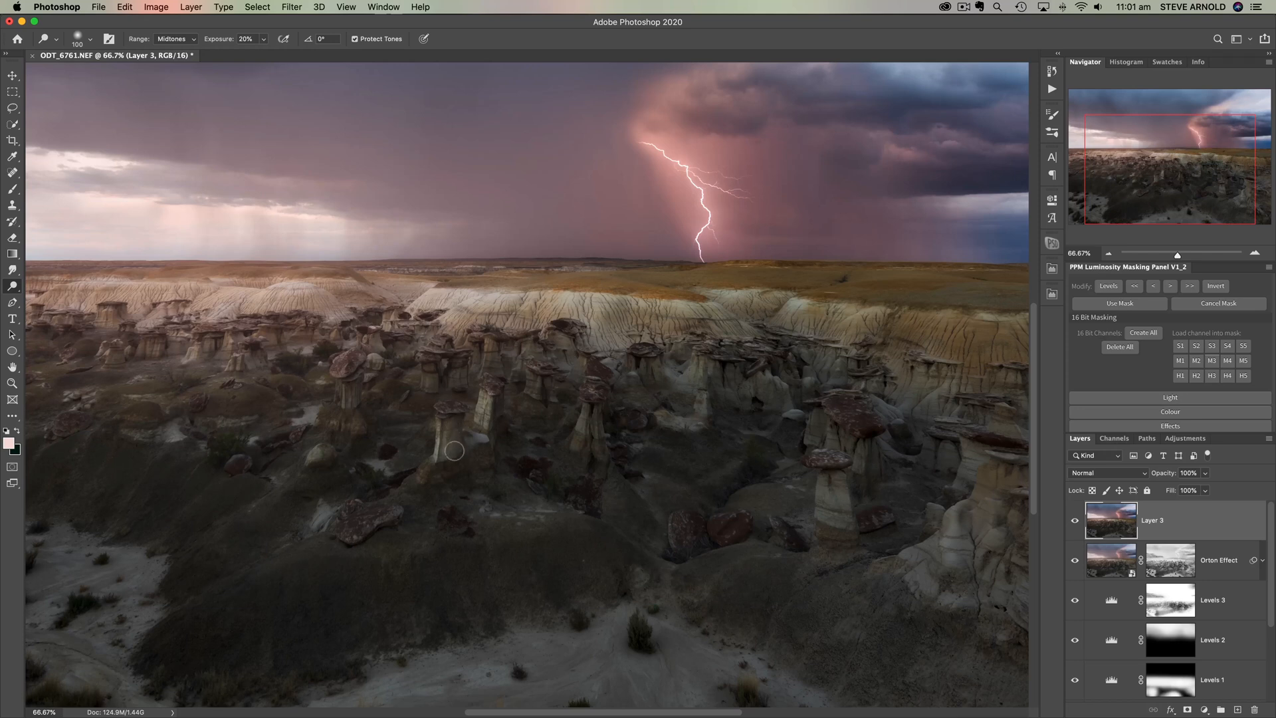
{"action": "mouse_move", "coordinate": [590, 413]}
{"action": "left_mouse_down"}
{"action": "mouse_move", "coordinate": [596, 449]}
{"action": "mouse_move", "coordinate": [590, 429]}
{"action": "left_mouse_up"}
{"action": "left_click_drag", "start_coordinate": [542, 378], "coordinate": [535, 384]}
{"action": "left_click_drag", "start_coordinate": [353, 399], "coordinate": [353, 410]}
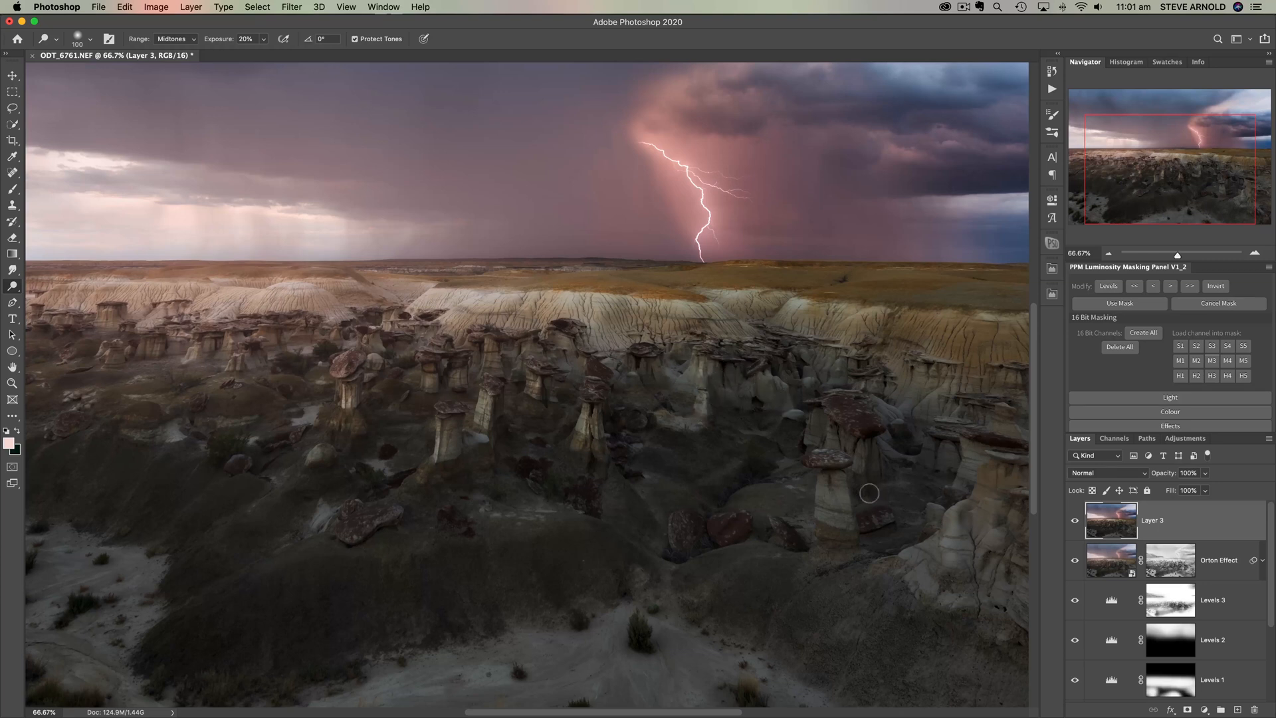
Step: Dodge the large foreground pillar on the right and the pale ridge below the left horizon with a 125 px brush
{"action": "key", "text": "bracketright"}
{"action": "left_click_drag", "start_coordinate": [841, 529], "coordinate": [842, 479]}
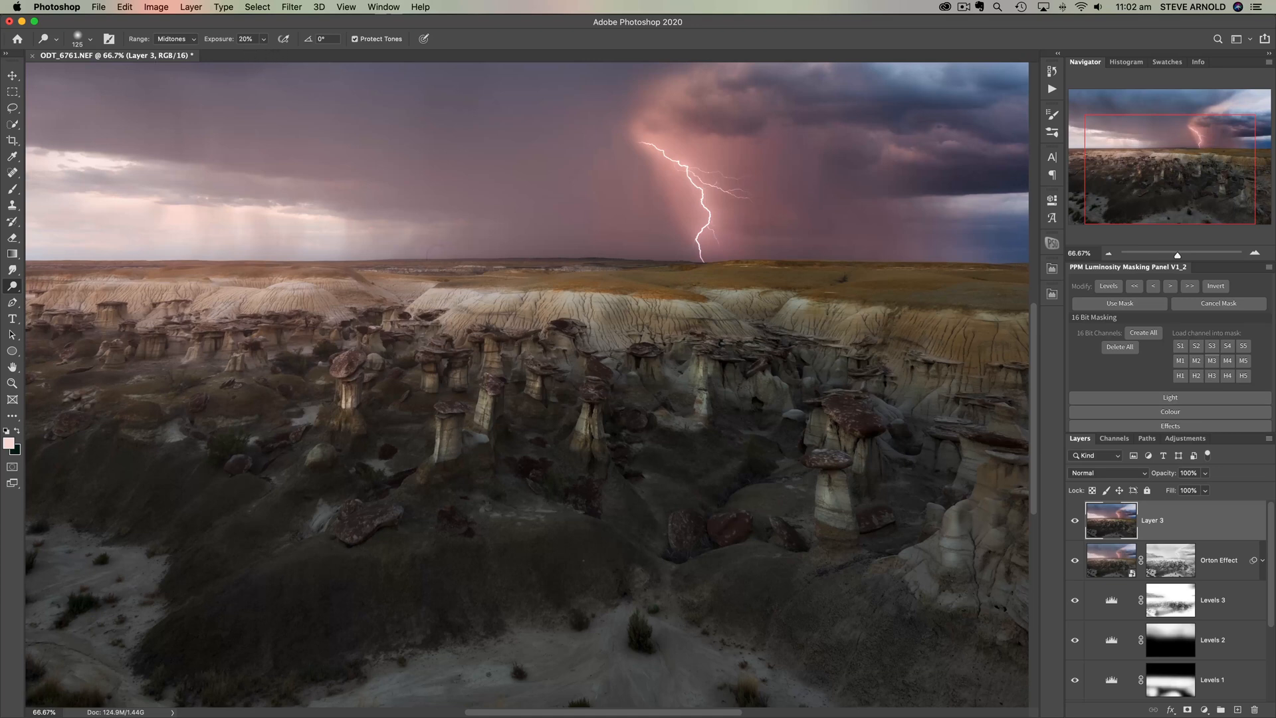
{"action": "key", "text": "bracketright"}
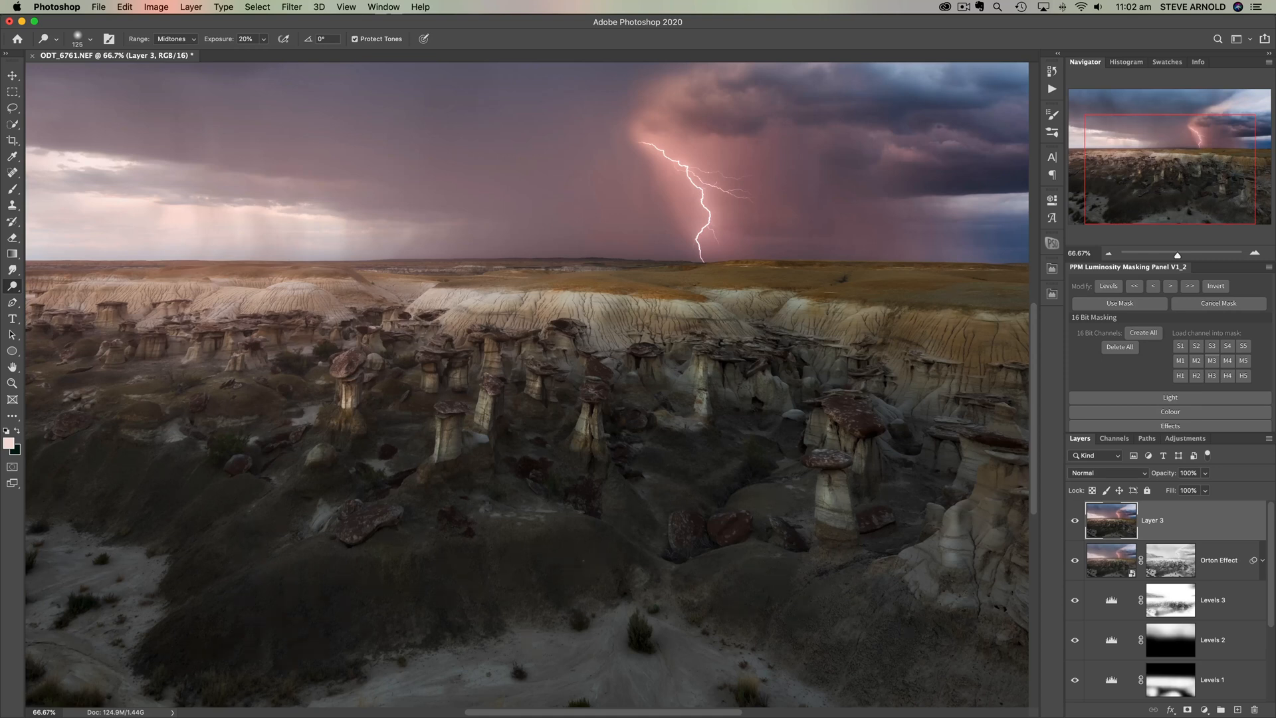
{"action": "left_click_drag", "start_coordinate": [198, 290], "coordinate": [95, 292]}
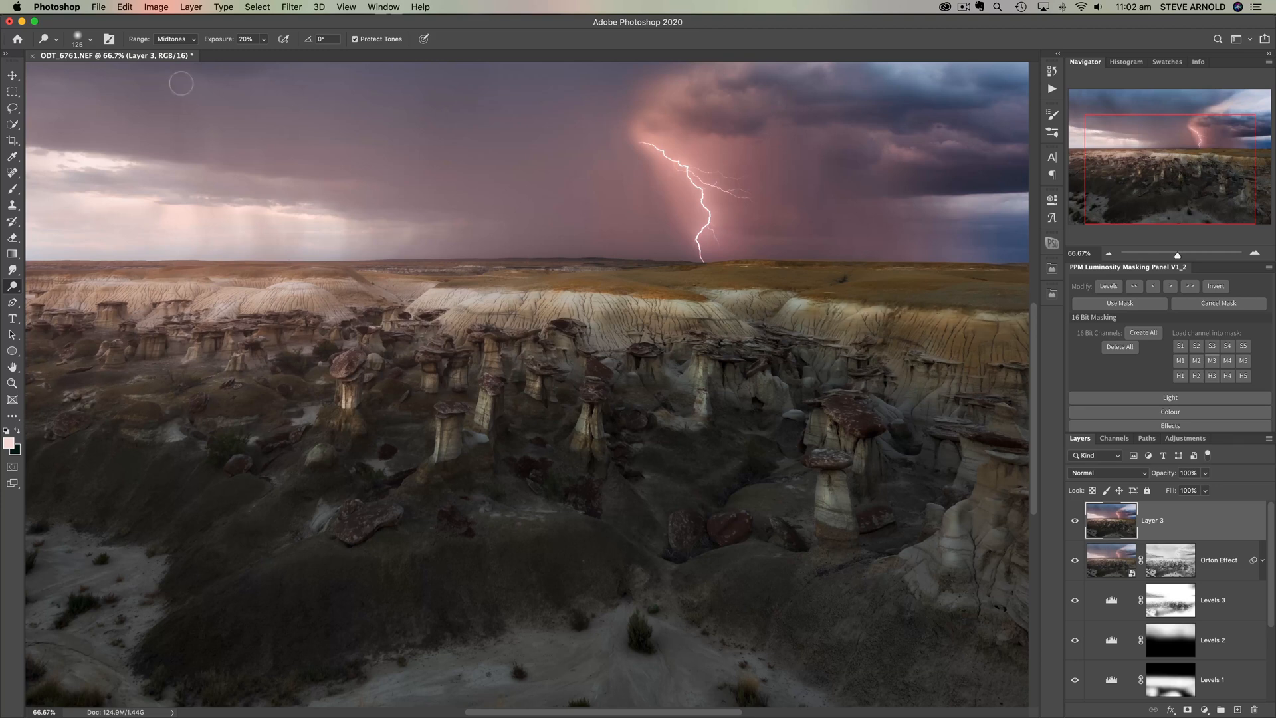
Step: Burn the midtones on the shadow sides of the rock pillars and the ground around them at 20% exposure
{"action": "left_click", "coordinate": [12, 287]}
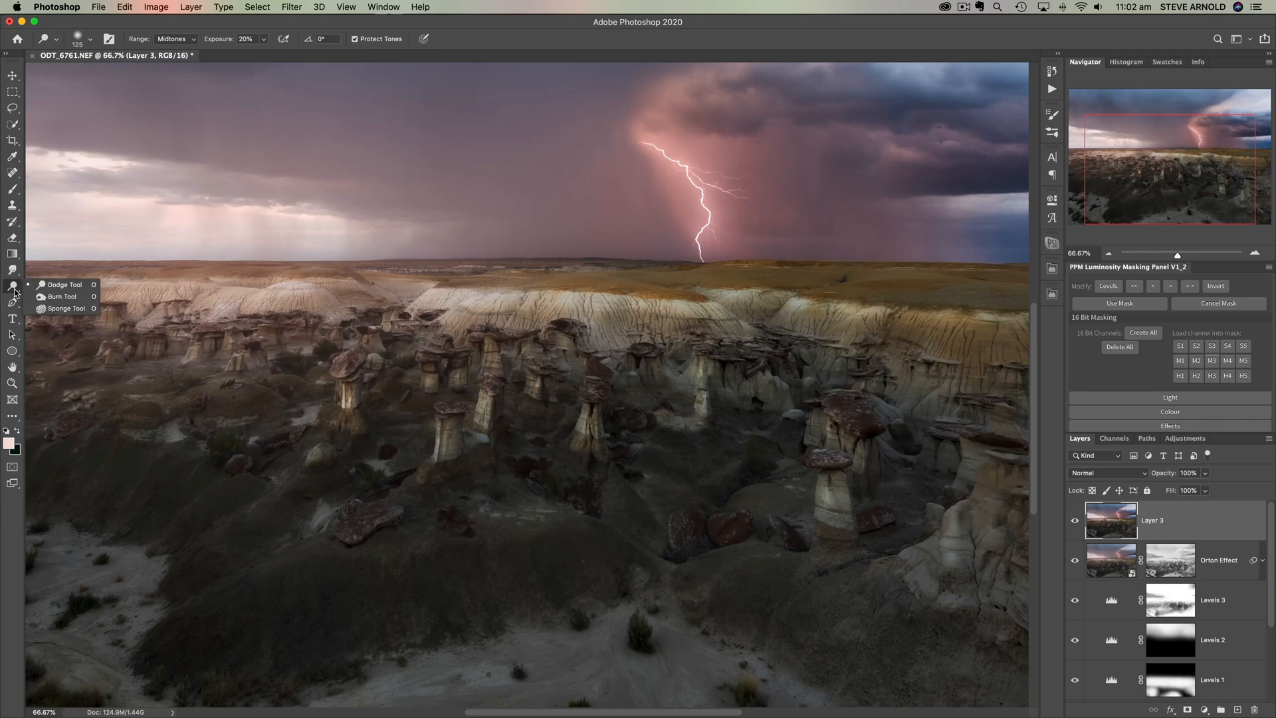
{"action": "left_click", "coordinate": [48, 300]}
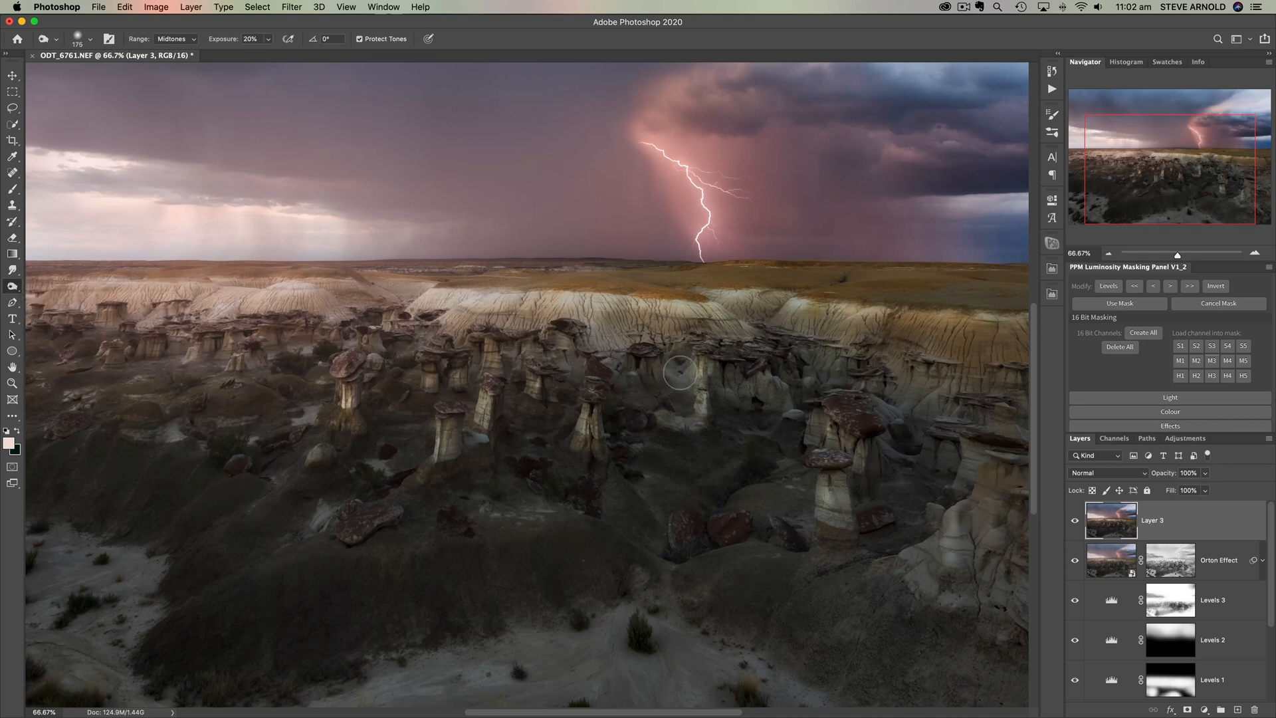
{"action": "key", "text": "bracketleft"}
{"action": "key", "text": "bracketleft"}
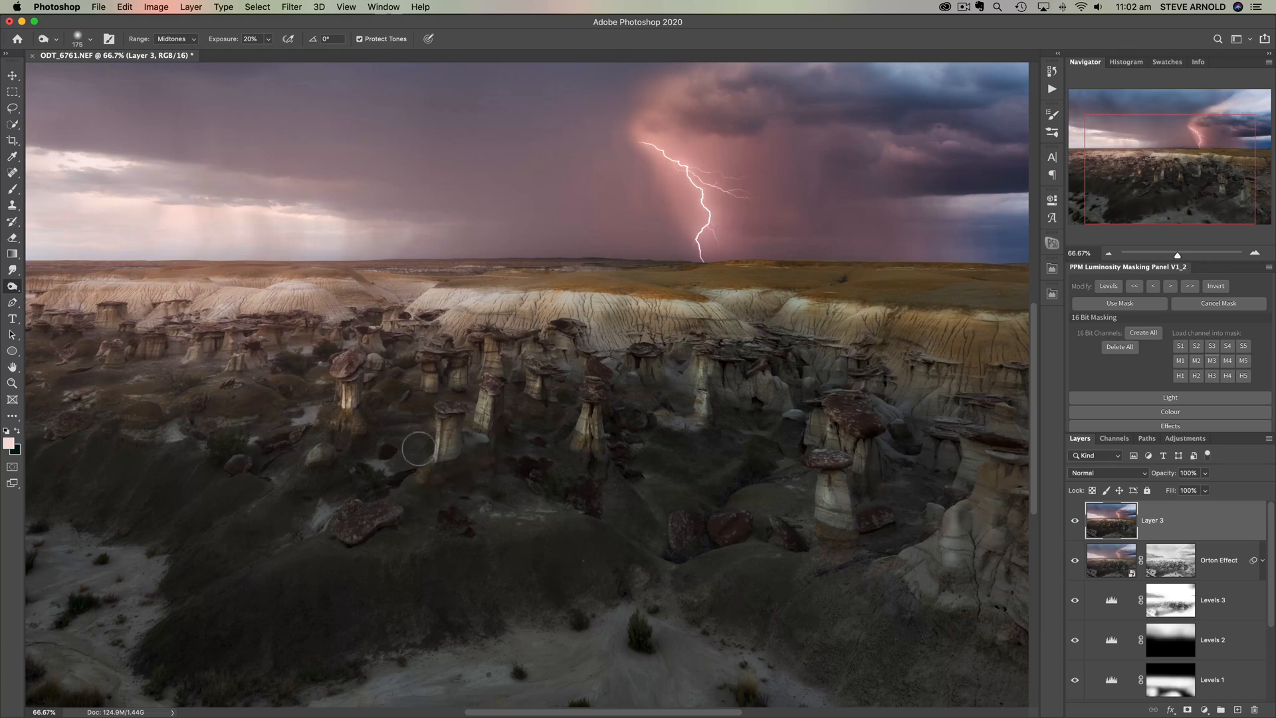
{"action": "key", "text": "bracketleft"}
{"action": "key", "text": "bracketleft"}
{"action": "key", "text": "bracketleft"}
{"action": "key", "text": "bracketright"}
{"action": "key", "text": "bracketright"}
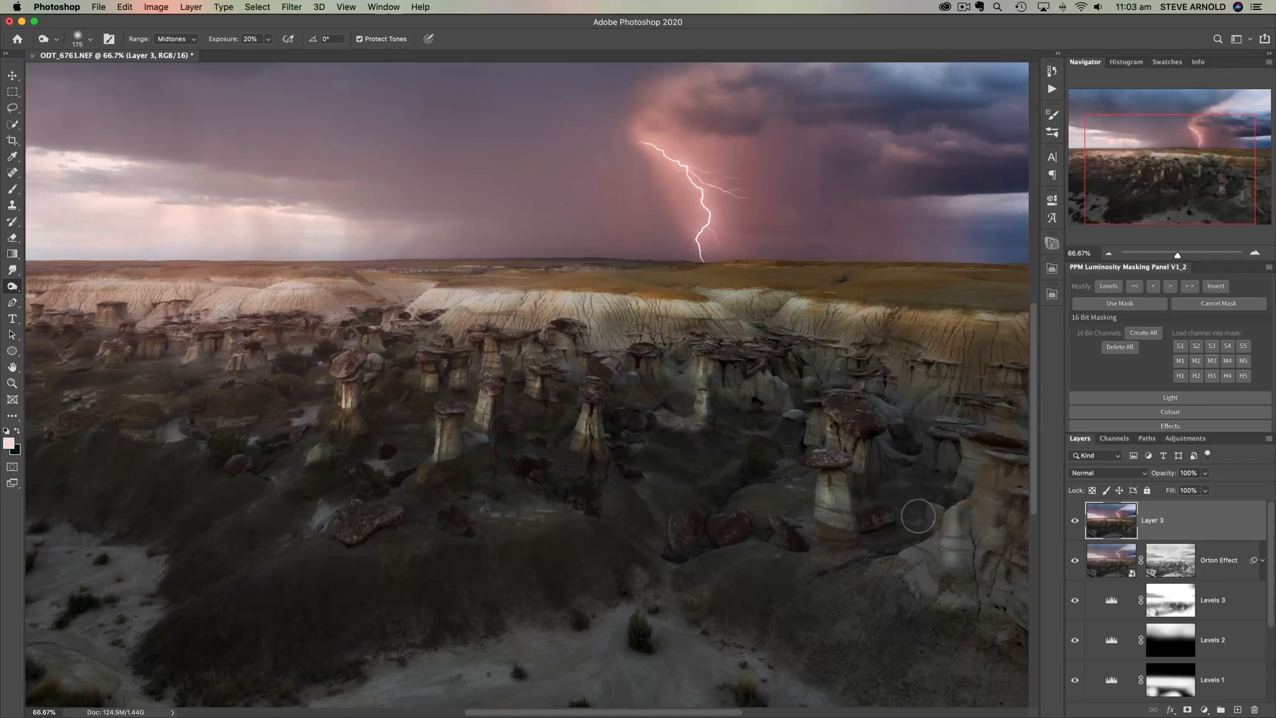
{"action": "key", "text": "bracketright"}
{"action": "key", "text": "bracketright"}
{"action": "key", "text": "bracketright"}
Step: Compare the photo with and without Layer 3's dodging and burning, both close up and with the whole image in view
{"action": "left_click", "coordinate": [1077, 524]}
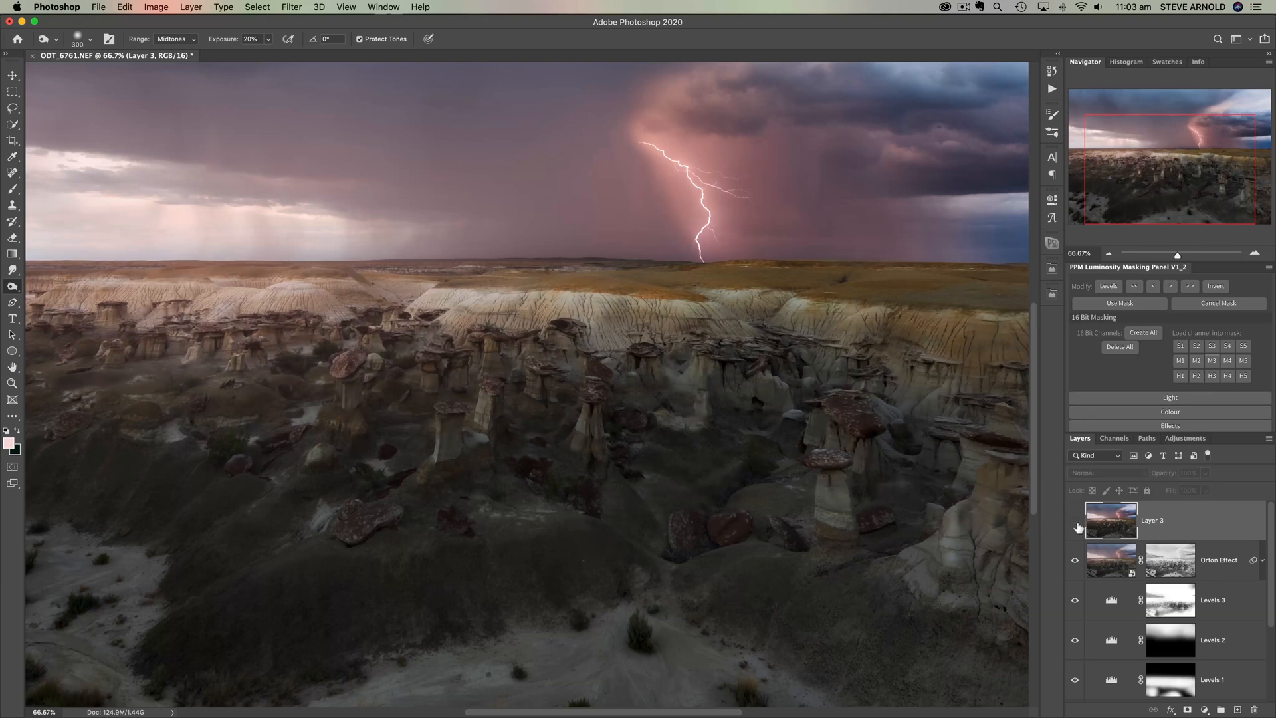
{"action": "left_click", "coordinate": [1076, 524]}
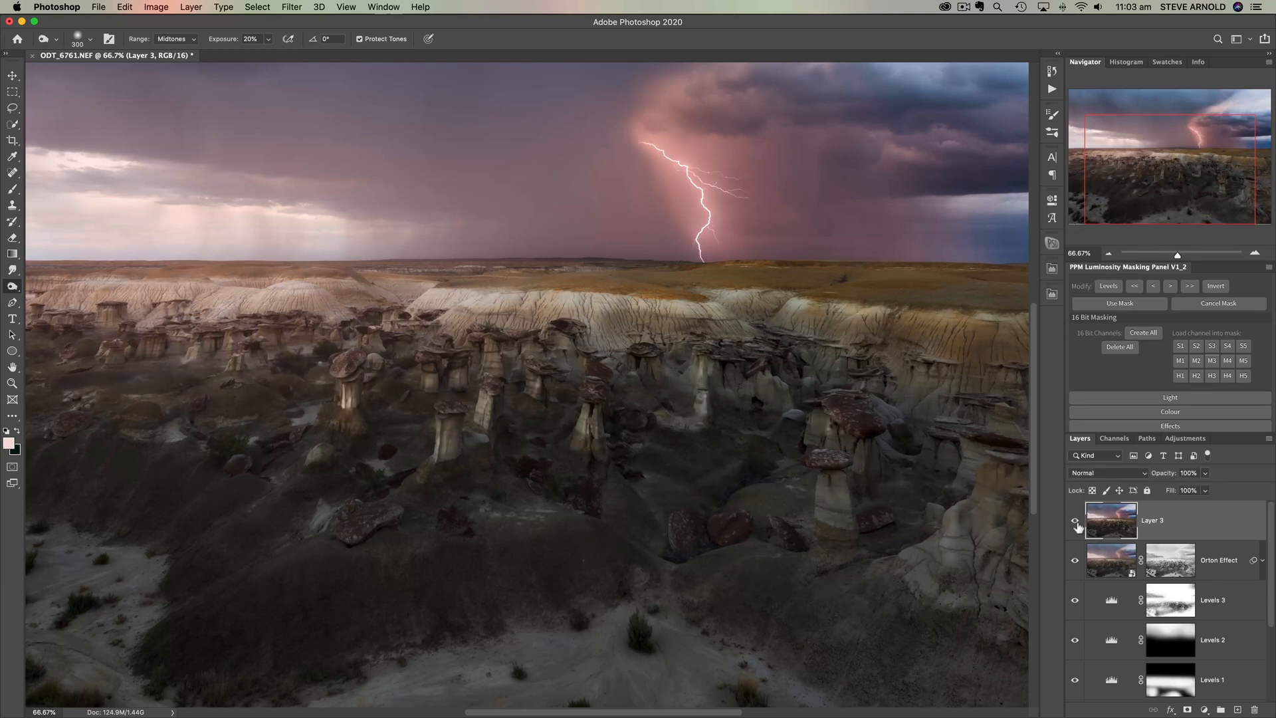
{"action": "left_click", "coordinate": [1077, 524]}
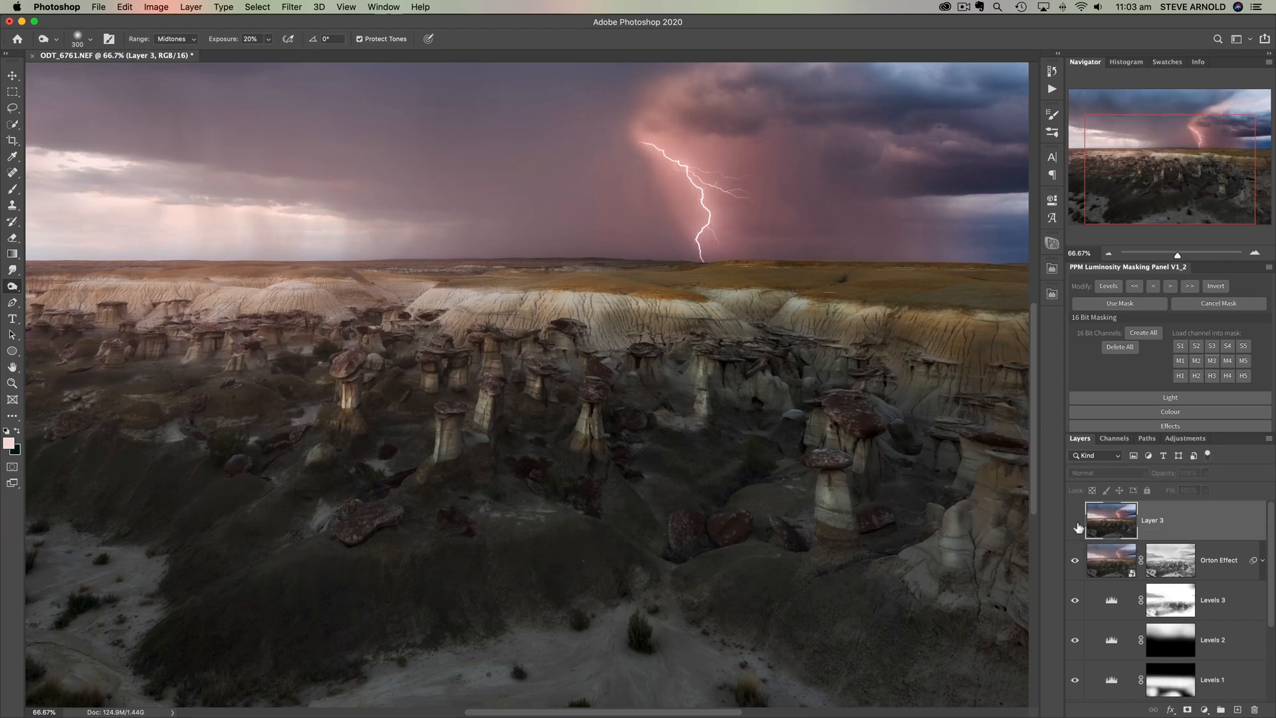
{"action": "left_click", "coordinate": [1076, 524]}
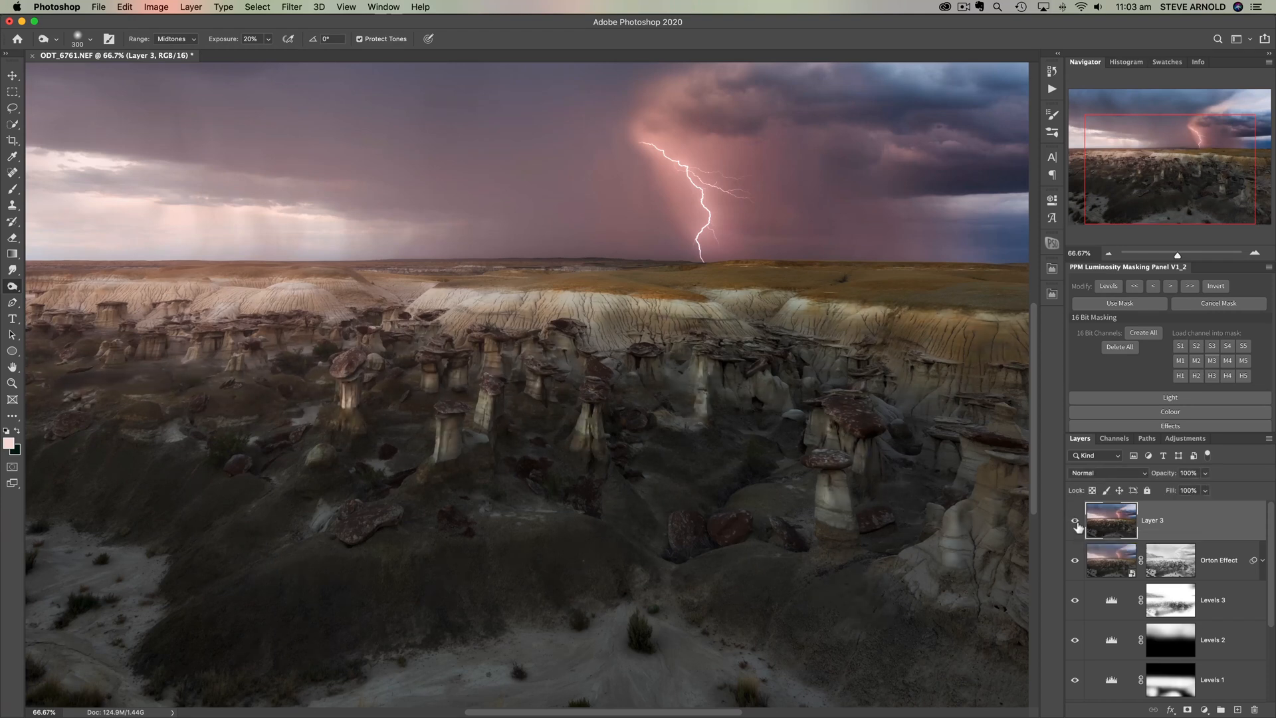
{"action": "left_click", "coordinate": [1076, 524]}
{"action": "left_click", "coordinate": [1076, 524]}
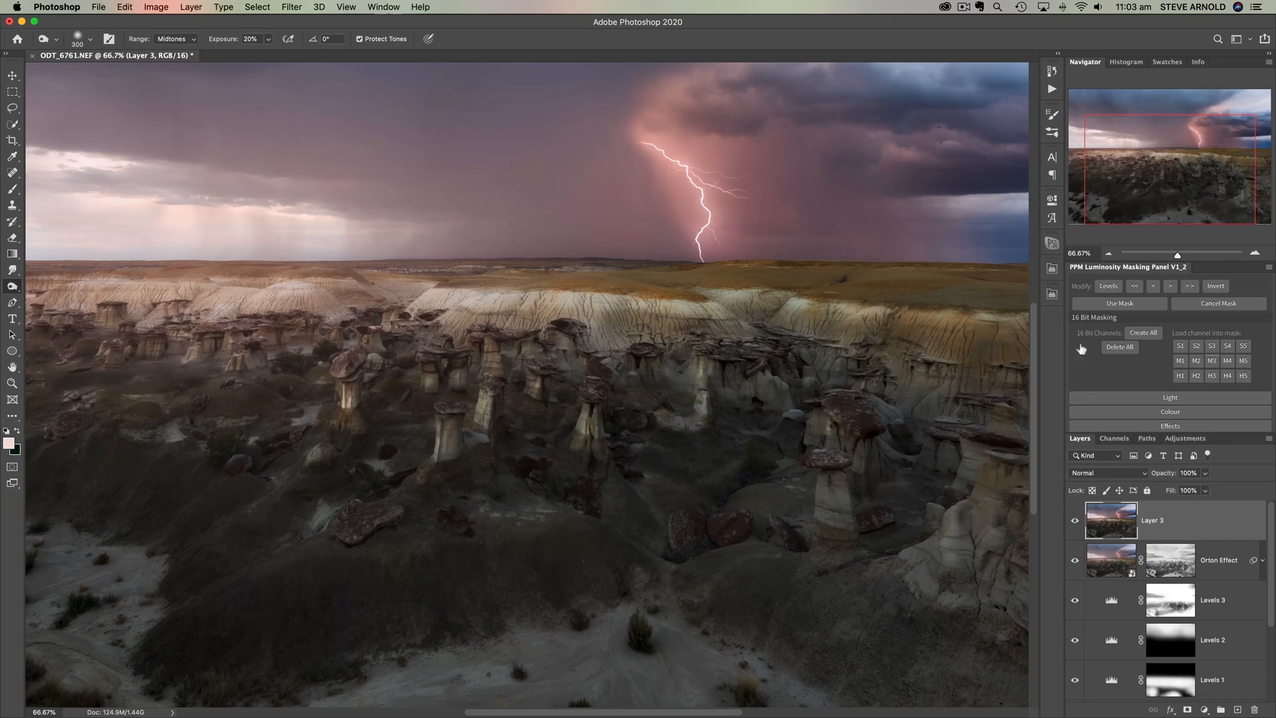
{"action": "left_click", "coordinate": [1109, 254]}
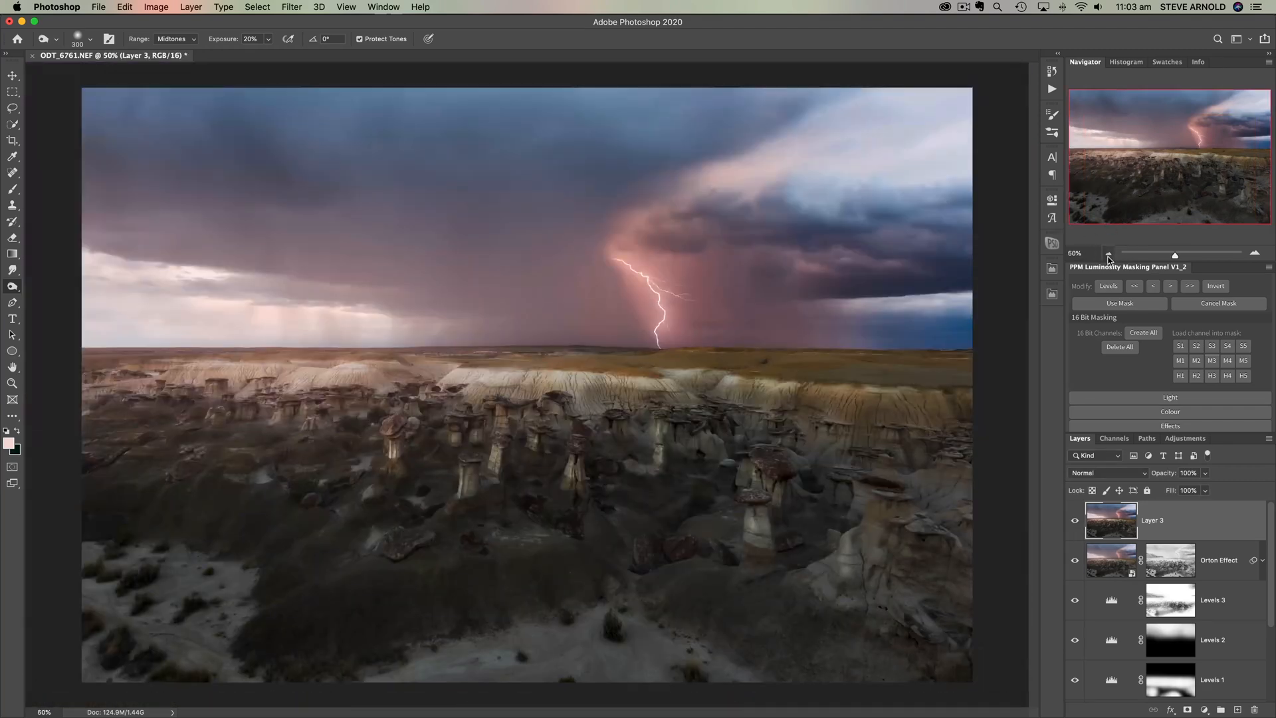
{"action": "left_click", "coordinate": [1077, 524]}
{"action": "left_click", "coordinate": [1076, 524]}
{"action": "left_click", "coordinate": [1076, 524]}
{"action": "left_click", "coordinate": [1077, 524]}
{"action": "left_click", "coordinate": [1076, 524]}
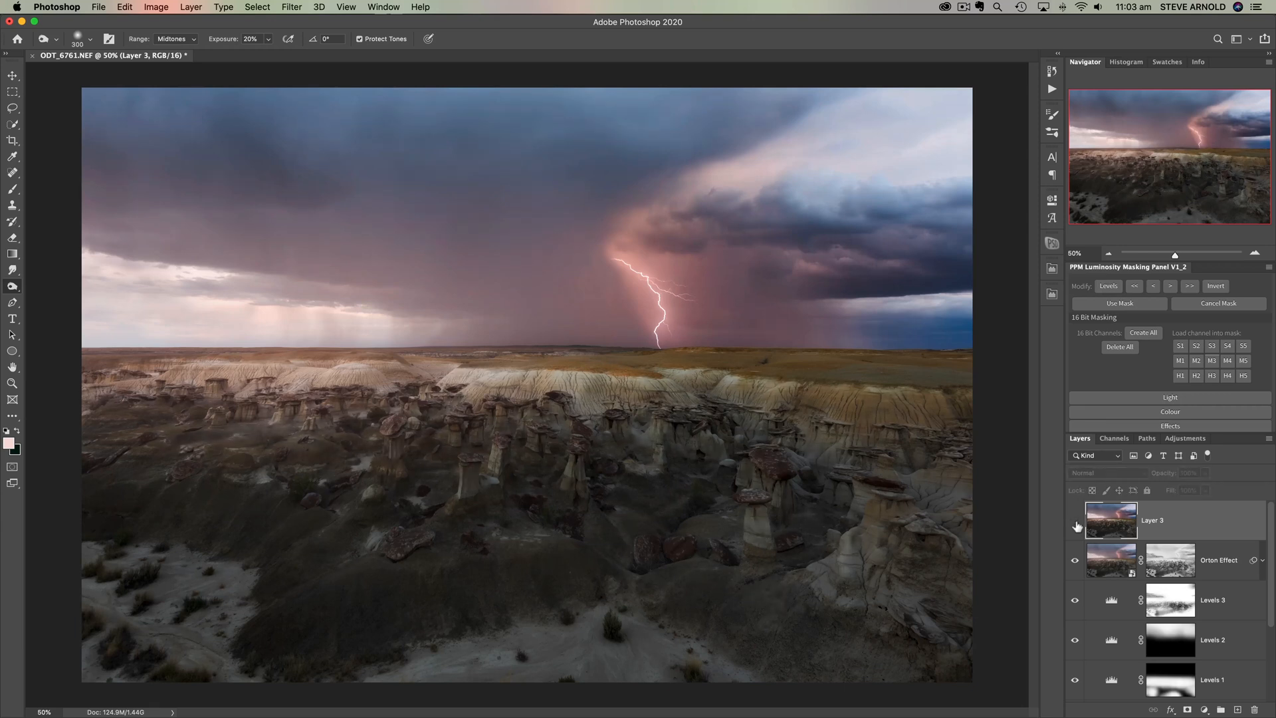
{"action": "left_click", "coordinate": [1077, 524]}
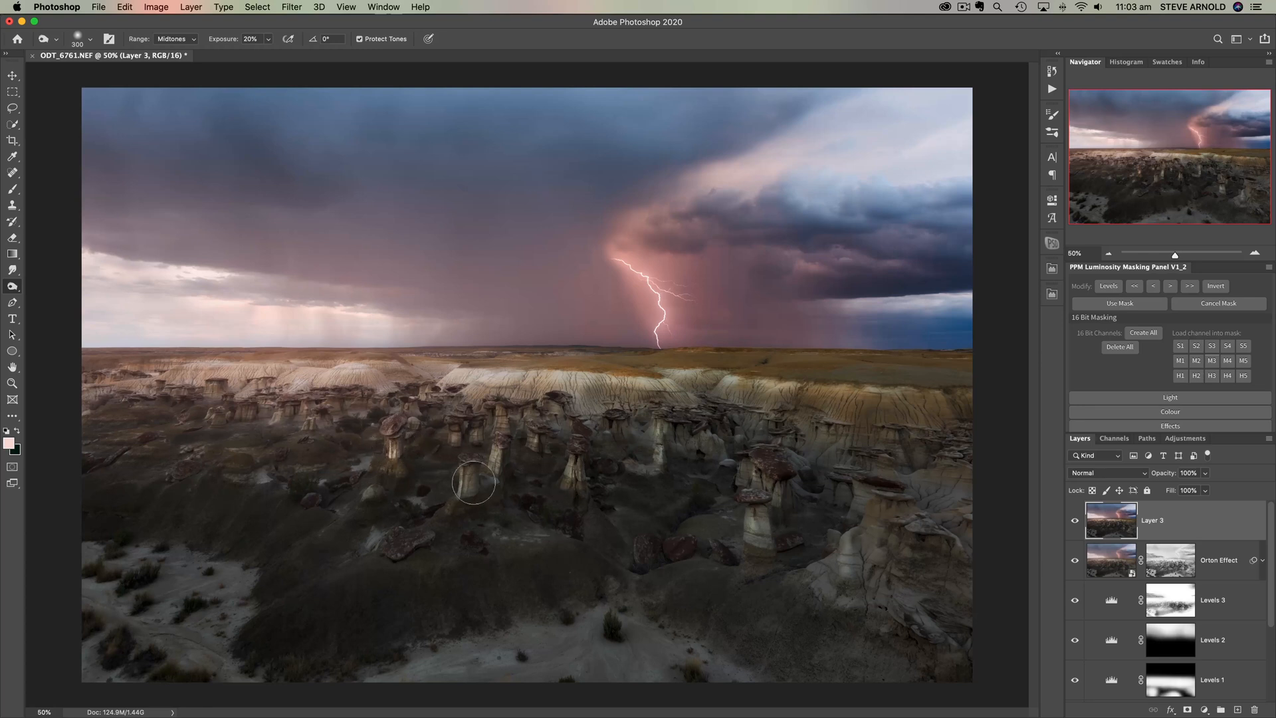
{"action": "left_click", "coordinate": [1076, 524]}
{"action": "left_click", "coordinate": [1075, 526]}
{"action": "left_click", "coordinate": [1075, 525]}
{"action": "left_click", "coordinate": [1075, 525]}
{"action": "left_click", "coordinate": [1075, 525]}
{"action": "left_click", "coordinate": [1075, 525]}
{"action": "left_click", "coordinate": [1075, 525]}
{"action": "left_click", "coordinate": [1075, 525]}
{"action": "left_click", "coordinate": [1076, 522]}
{"action": "left_click", "coordinate": [1077, 522]}
{"action": "left_click", "coordinate": [1076, 522]}
{"action": "left_click", "coordinate": [1108, 256]}
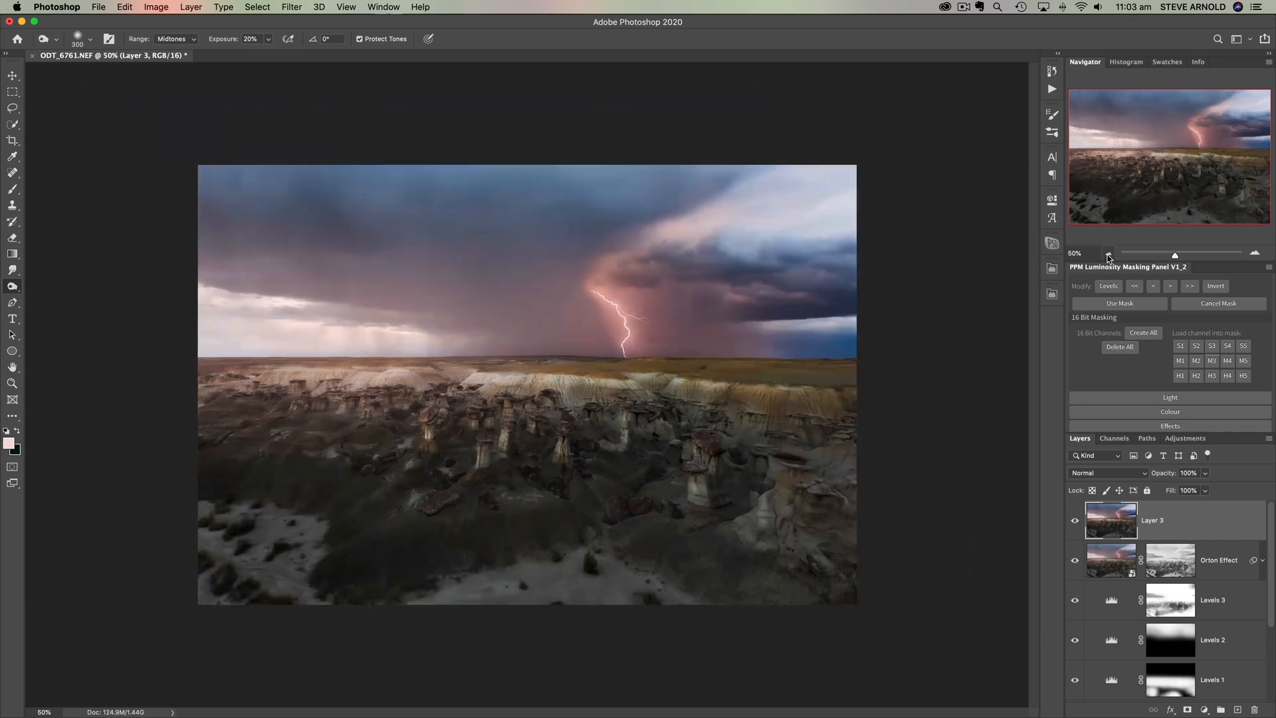
{"action": "left_click", "coordinate": [1256, 254]}
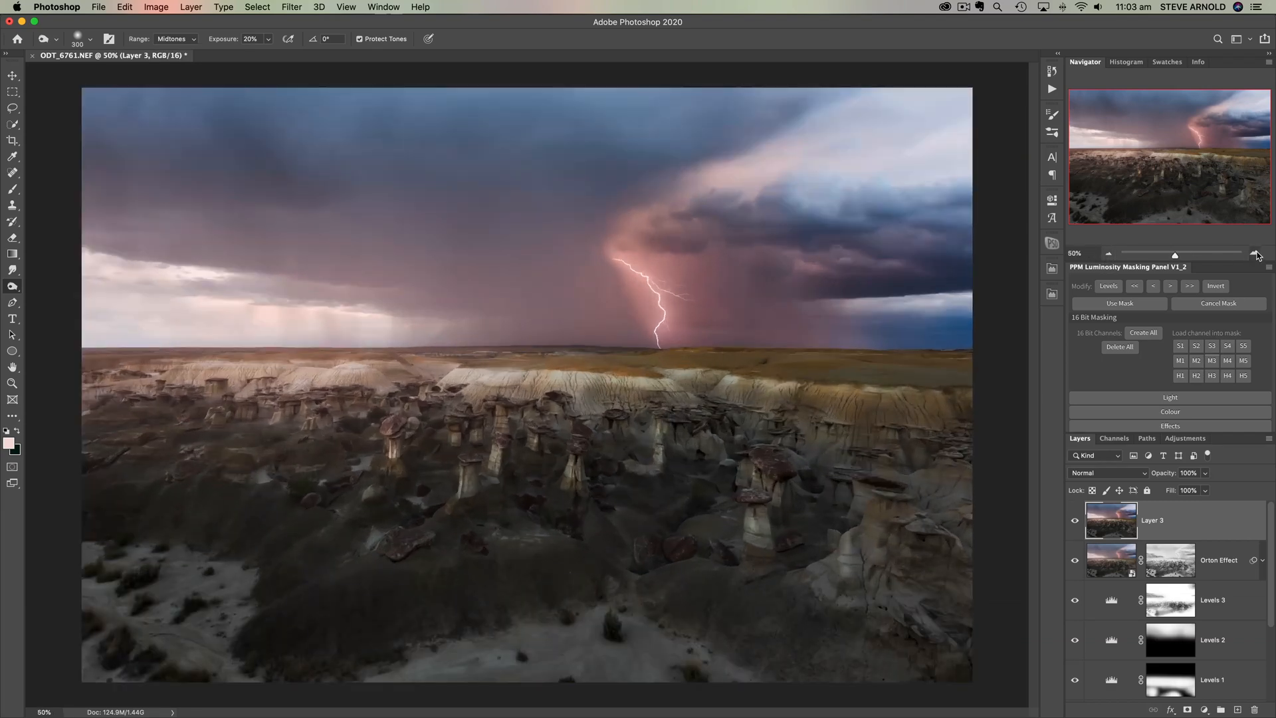
{"action": "left_click", "coordinate": [1108, 256]}
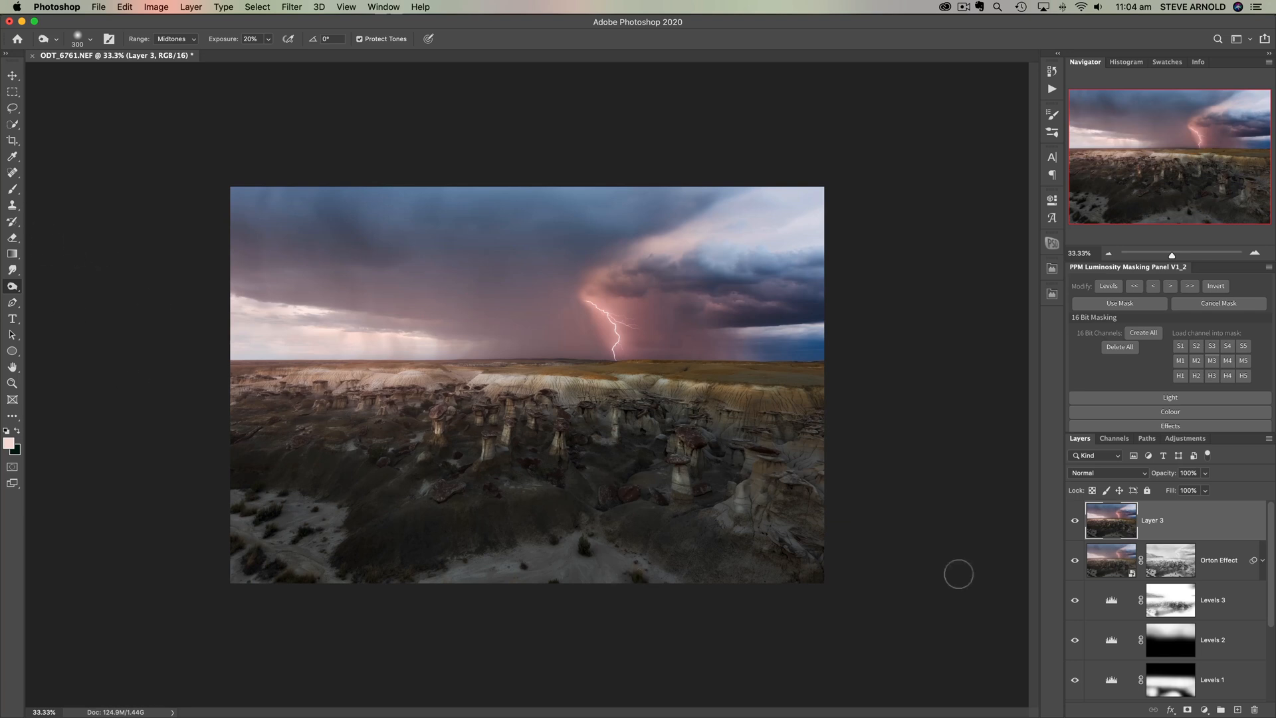
Step: Add a Curves adjustment above Layer 3 and darken the midtones with a point at input 124, output 103
{"action": "left_click", "coordinate": [1205, 710]}
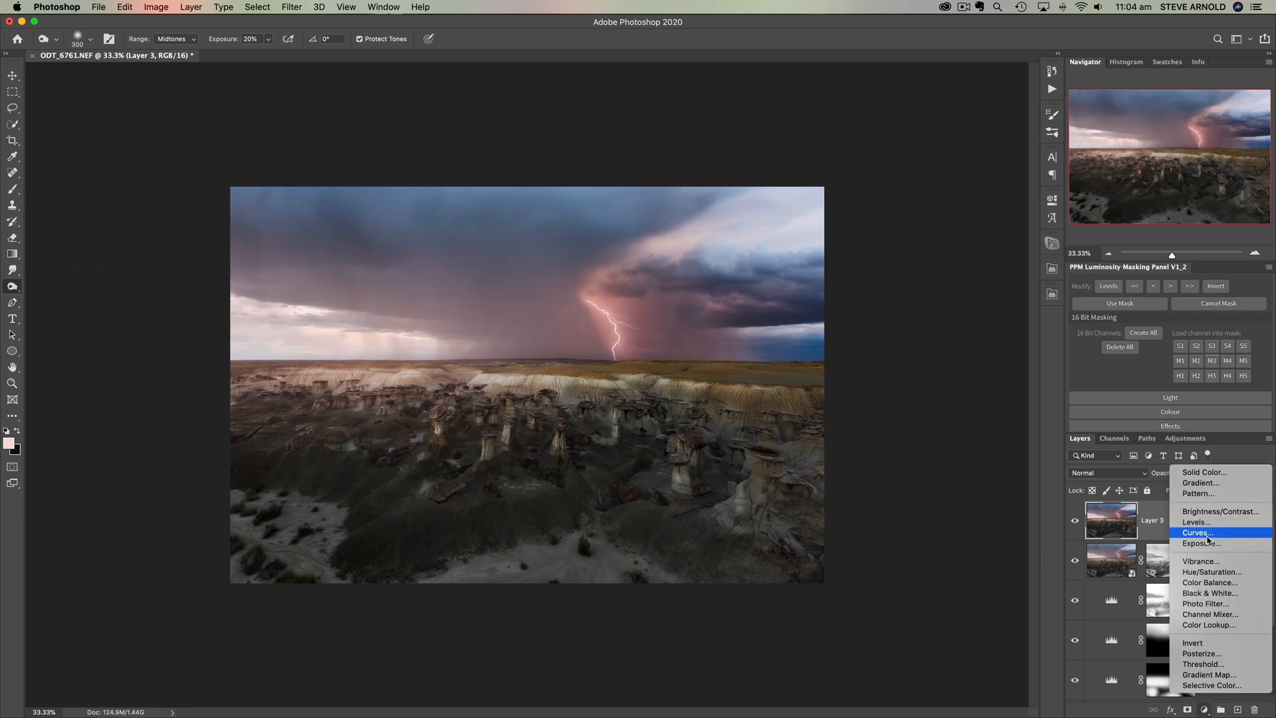
{"action": "left_click", "coordinate": [1203, 536]}
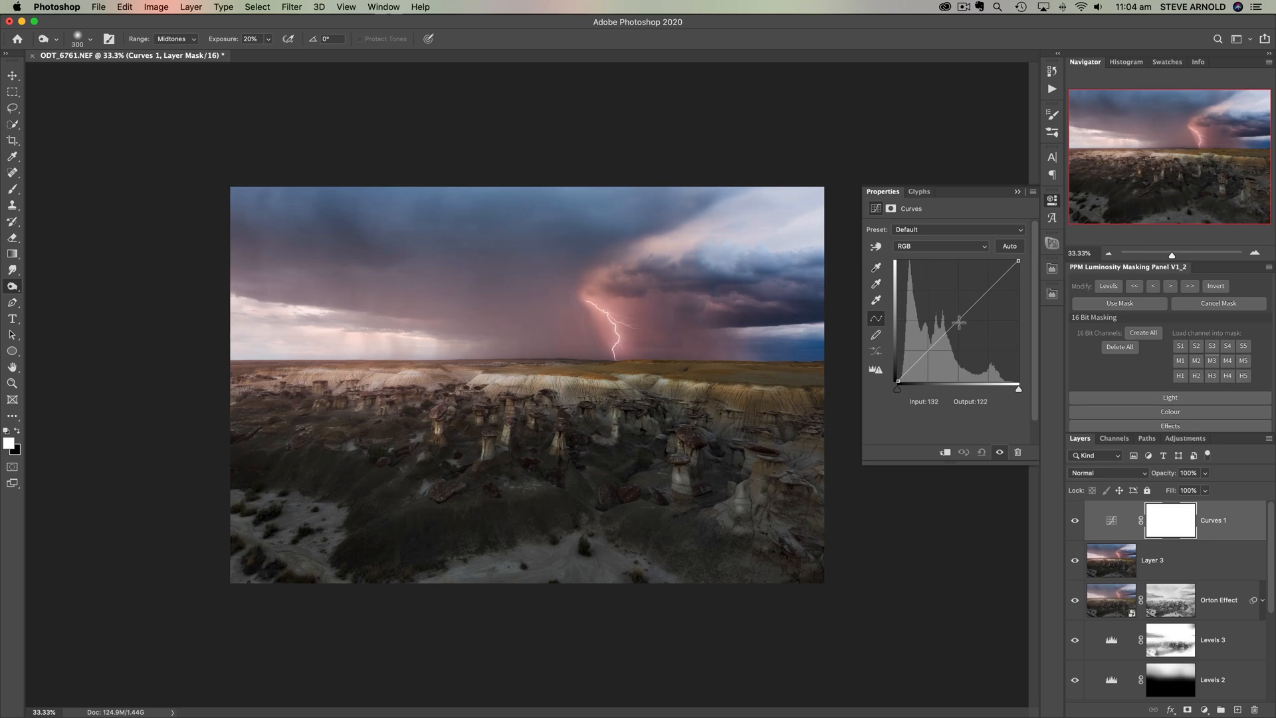
{"action": "left_click_drag", "start_coordinate": [957, 322], "coordinate": [957, 332]}
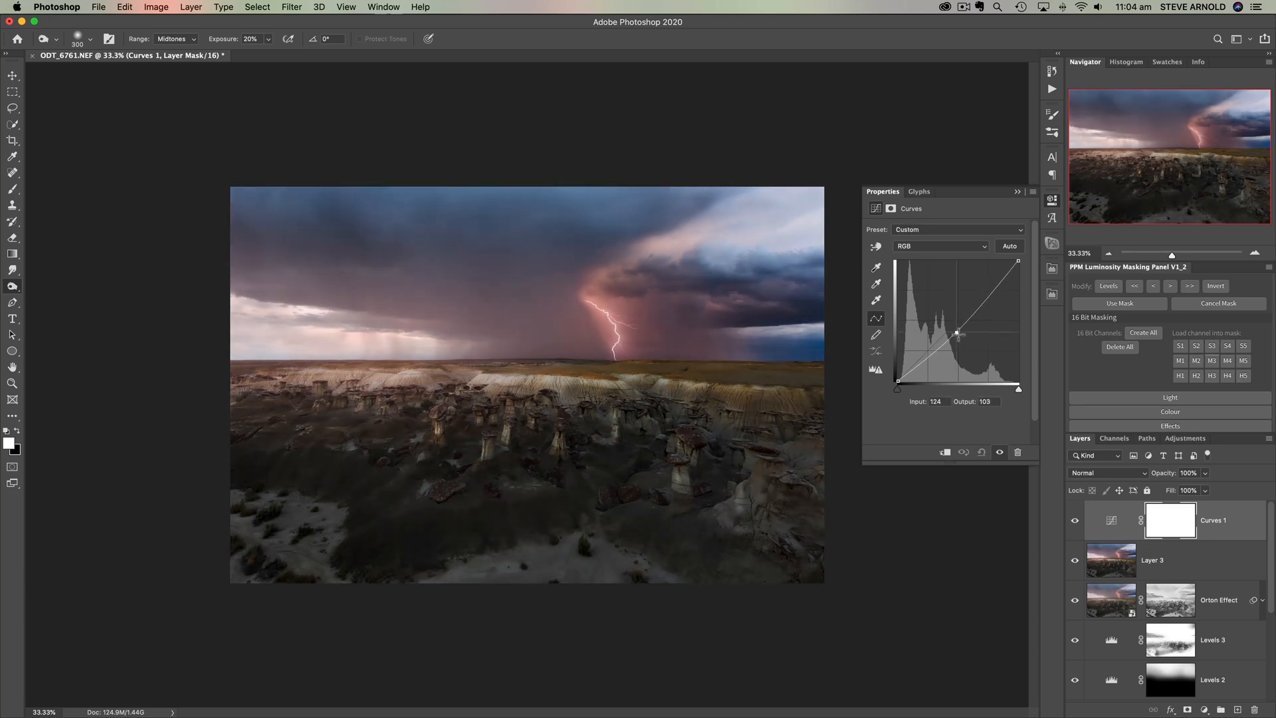
Step: Invert the Curves 1 mask to black and paint a white vignette around the photo's edges with a 1200 px brush at 30% opacity
{"action": "left_click", "coordinate": [1170, 521]}
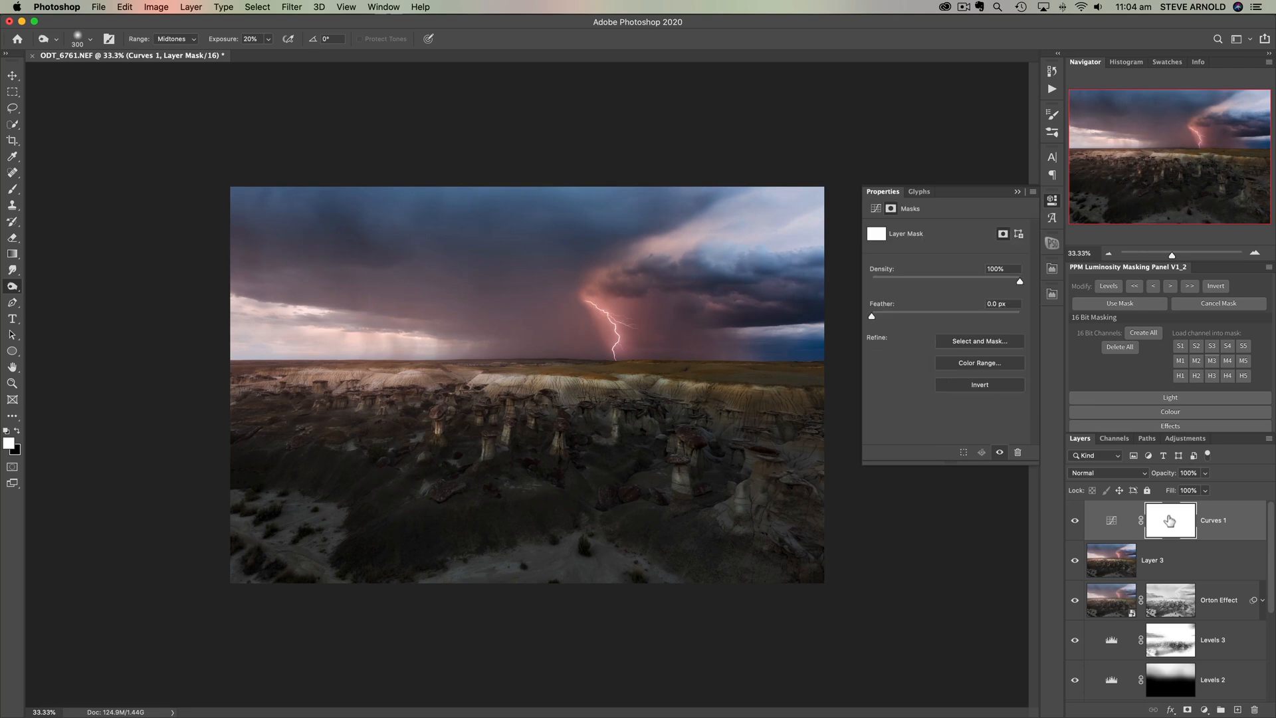
{"action": "key", "text": "super+i"}
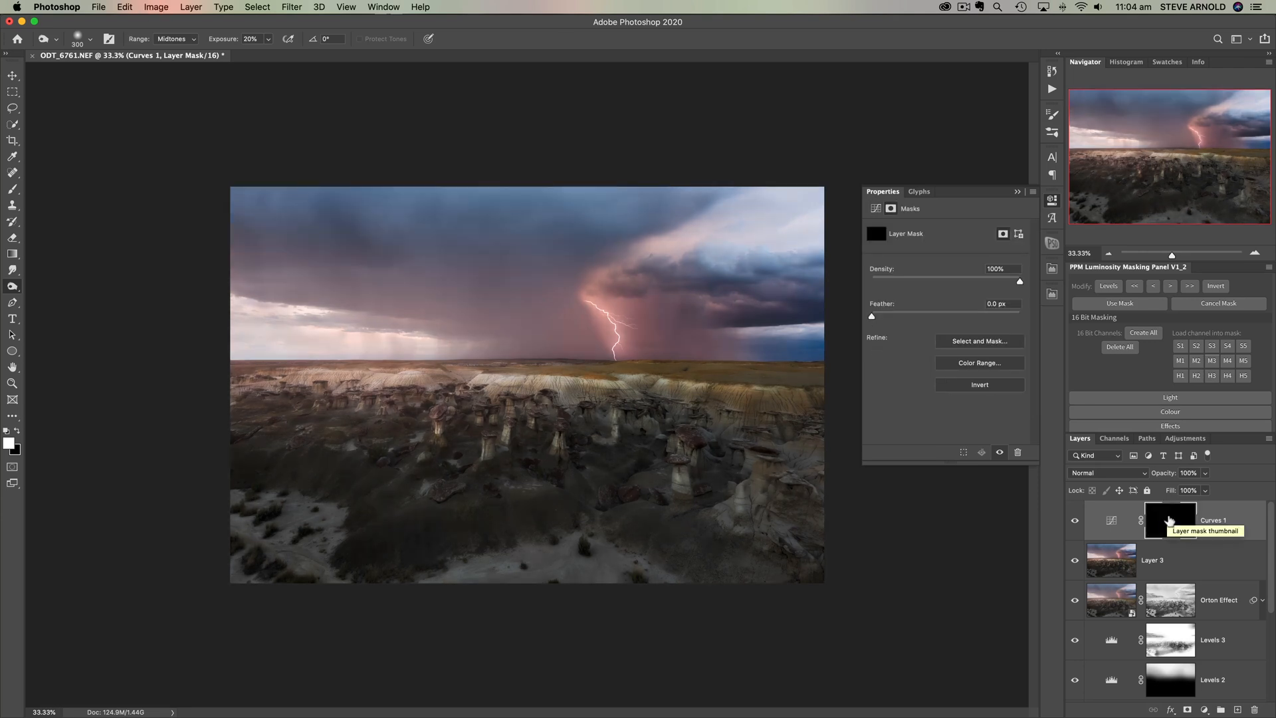
{"action": "key", "text": "b"}
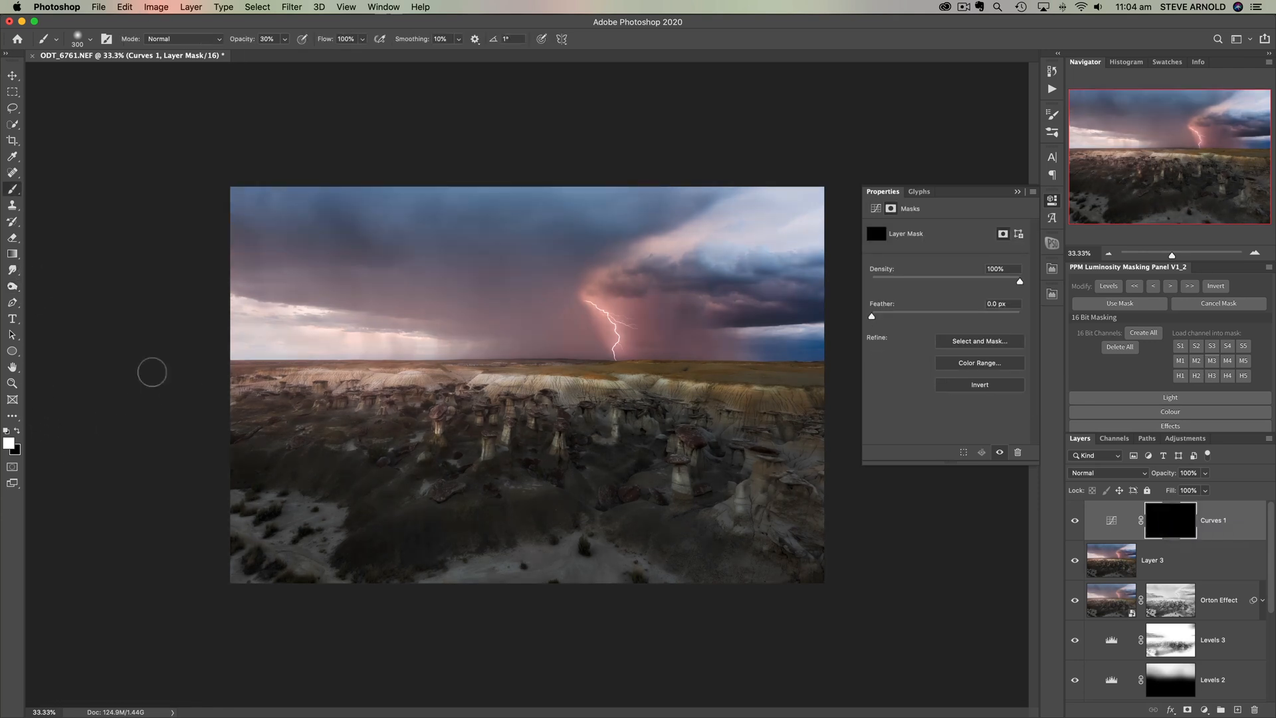
{"action": "key", "text": "bracketright"}
{"action": "key", "text": "bracketright"}
{"action": "key", "text": "bracketright"}
{"action": "key", "text": "bracketright"}
{"action": "key", "text": "bracketright"}
{"action": "mouse_move", "coordinate": [251, 180]}
{"action": "left_mouse_down"}
{"action": "mouse_move", "coordinate": [484, 193]}
{"action": "mouse_move", "coordinate": [670, 171]}
{"action": "mouse_move", "coordinate": [636, 183]}
{"action": "mouse_move", "coordinate": [249, 196]}
{"action": "mouse_move", "coordinate": [674, 199]}
{"action": "mouse_move", "coordinate": [808, 245]}
{"action": "mouse_move", "coordinate": [765, 216]}
{"action": "mouse_move", "coordinate": [797, 264]}
{"action": "mouse_move", "coordinate": [760, 218]}
{"action": "mouse_move", "coordinate": [801, 345]}
{"action": "left_mouse_up"}
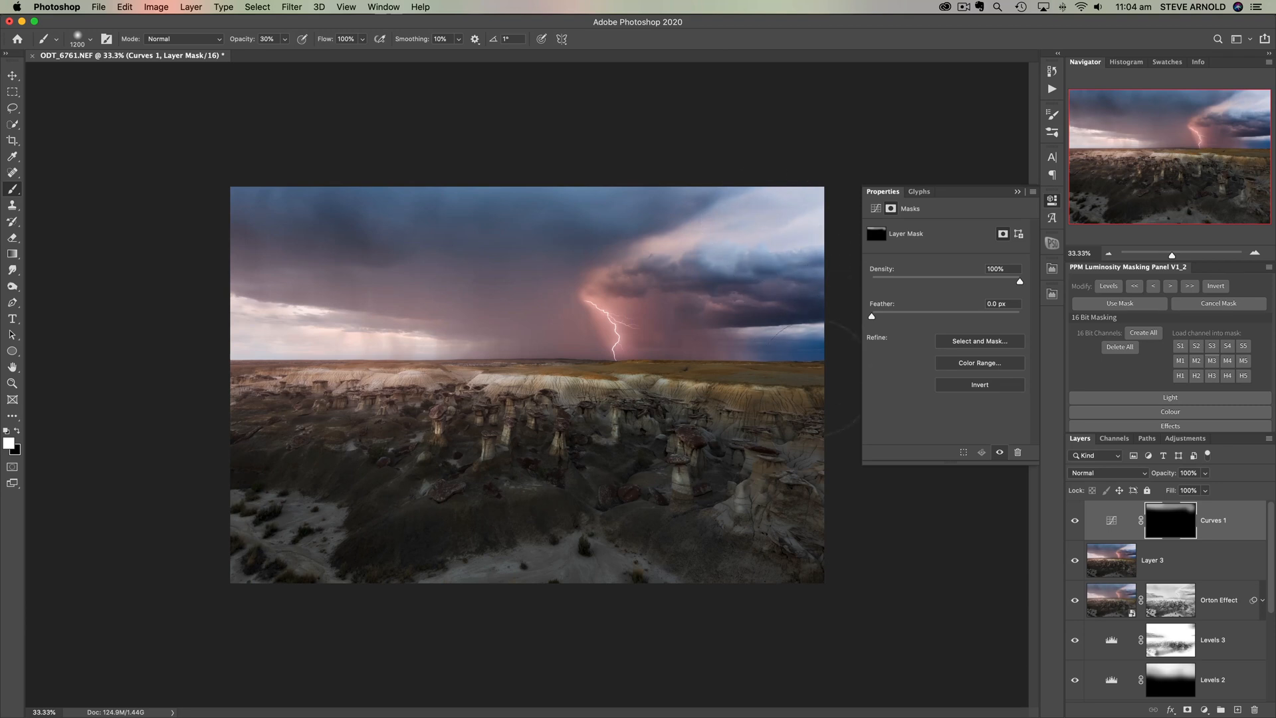
{"action": "mouse_move", "coordinate": [539, 587]}
{"action": "left_mouse_down"}
{"action": "mouse_move", "coordinate": [373, 627]}
{"action": "mouse_move", "coordinate": [323, 605]}
{"action": "mouse_move", "coordinate": [251, 536]}
{"action": "mouse_move", "coordinate": [270, 589]}
{"action": "mouse_move", "coordinate": [294, 530]}
{"action": "mouse_move", "coordinate": [290, 559]}
{"action": "mouse_move", "coordinate": [245, 607]}
{"action": "mouse_move", "coordinate": [250, 541]}
{"action": "left_mouse_up"}
{"action": "mouse_move", "coordinate": [305, 389]}
{"action": "left_mouse_down"}
{"action": "mouse_move", "coordinate": [259, 413]}
{"action": "mouse_move", "coordinate": [310, 381]}
{"action": "mouse_move", "coordinate": [192, 394]}
{"action": "mouse_move", "coordinate": [292, 334]}
{"action": "mouse_move", "coordinate": [218, 346]}
{"action": "left_mouse_up"}
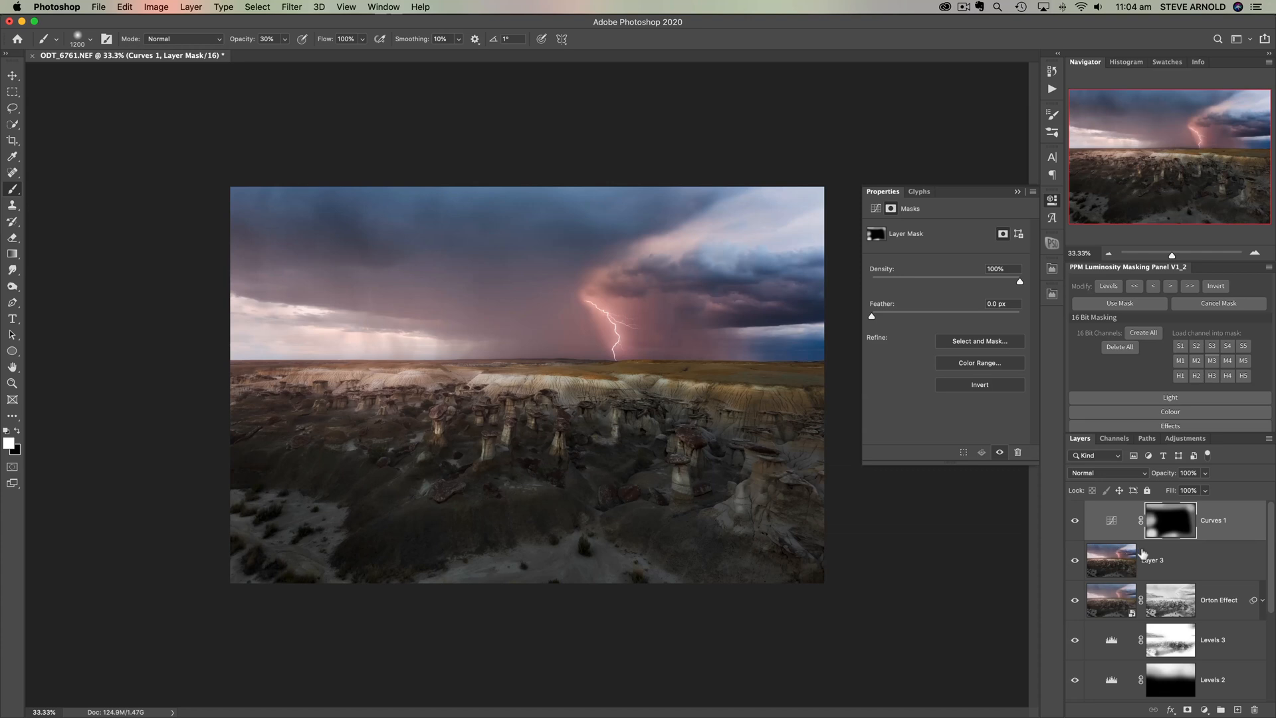
Step: Lift the black point of the Curves 1 curve slightly and move its midtone point to input 119, output 94
{"action": "left_click", "coordinate": [1131, 529]}
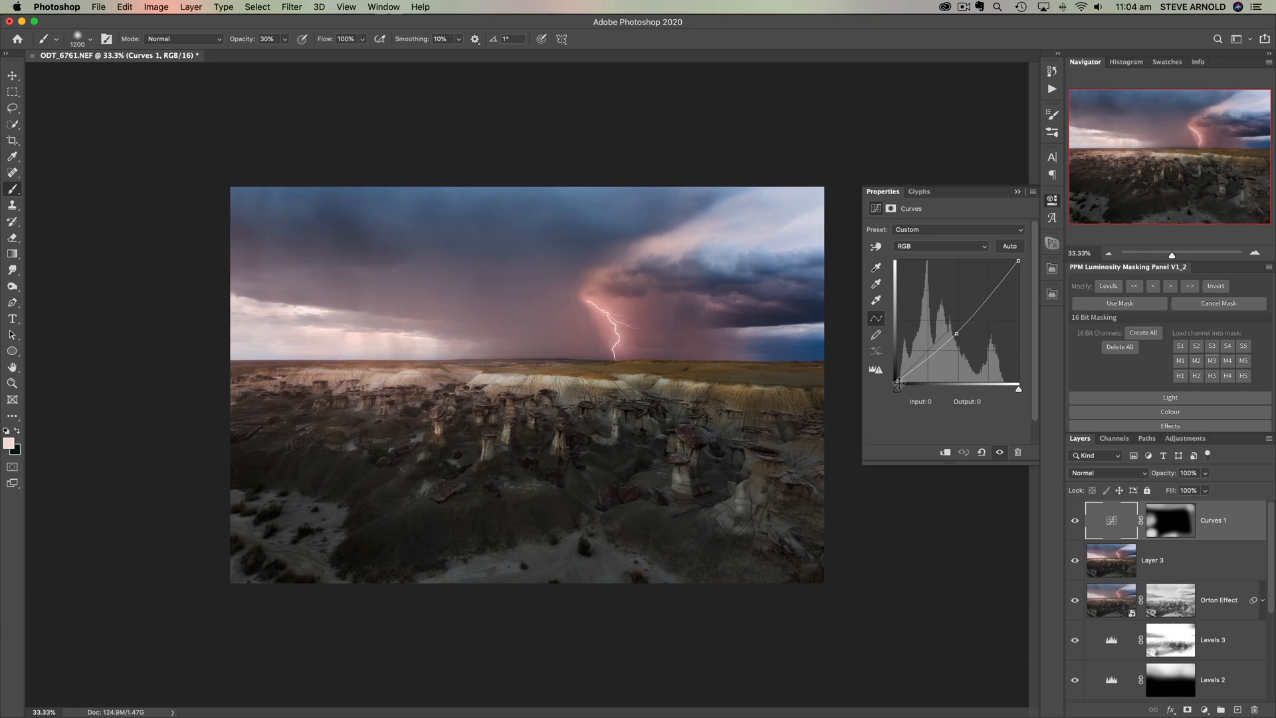
{"action": "left_click_drag", "start_coordinate": [898, 381], "coordinate": [899, 379]}
{"action": "left_click", "coordinate": [957, 335]}
{"action": "left_click_drag", "start_coordinate": [960, 337], "coordinate": [958, 338]}
Step: Compare the photo with and without the Curves 1 vignette, check it at several zoom levels, and hide the curve settings
{"action": "left_click", "coordinate": [1075, 521]}
{"action": "left_click", "coordinate": [1075, 520]}
{"action": "left_click", "coordinate": [1075, 520]}
{"action": "left_click", "coordinate": [1075, 521]}
{"action": "left_click", "coordinate": [1075, 521]}
{"action": "left_click", "coordinate": [1075, 521]}
{"action": "left_click", "coordinate": [1075, 521]}
{"action": "left_click", "coordinate": [1075, 521]}
{"action": "left_click", "coordinate": [1112, 255]}
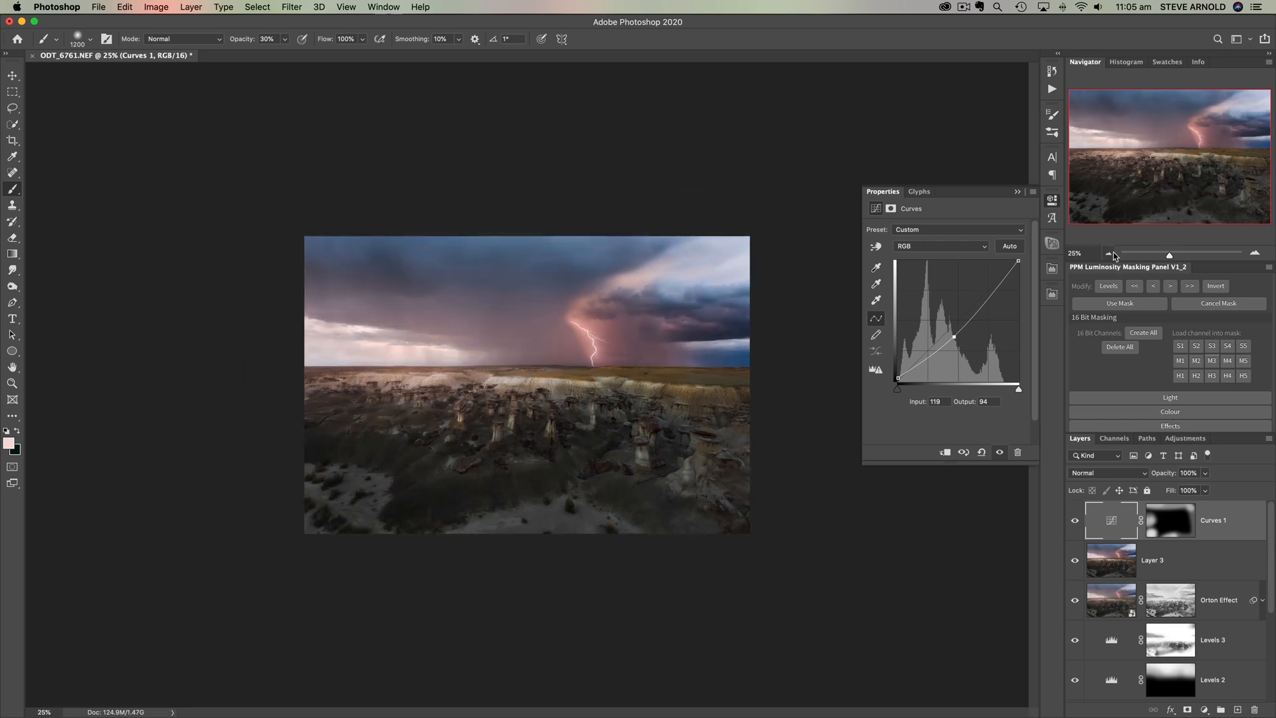
{"action": "left_click", "coordinate": [1113, 254]}
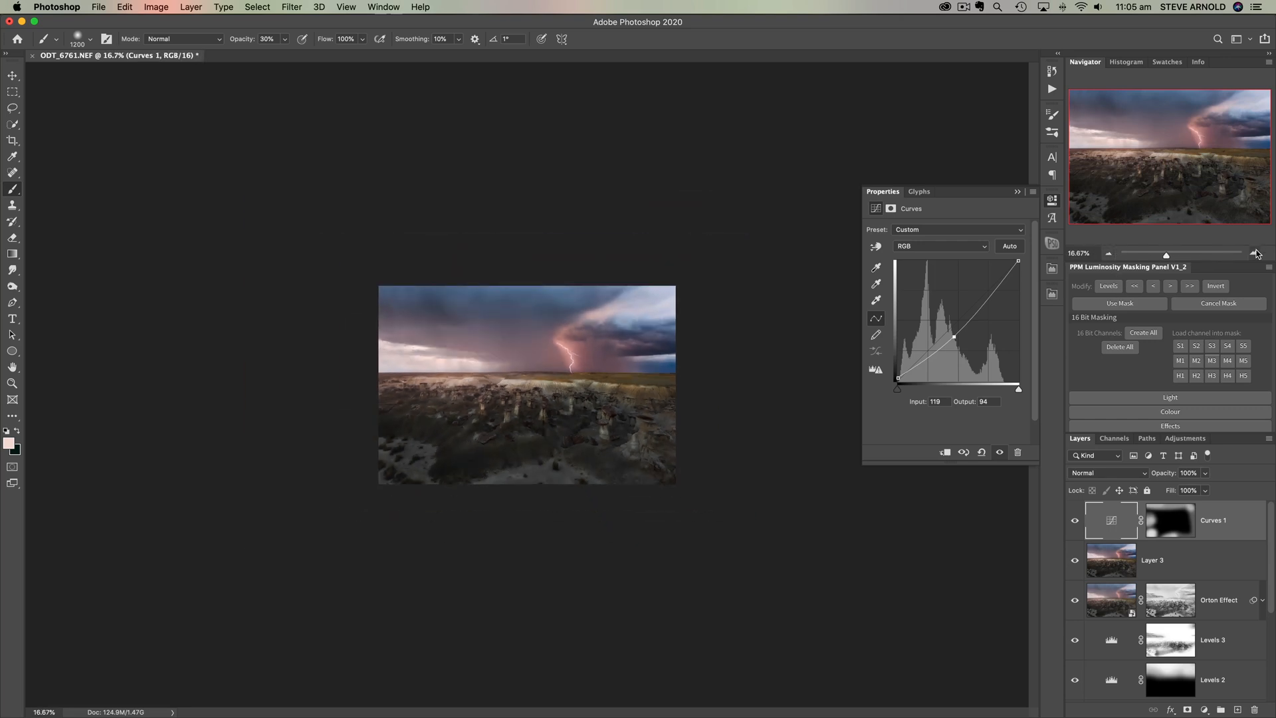
{"action": "left_click", "coordinate": [1256, 253]}
{"action": "left_click", "coordinate": [1256, 253]}
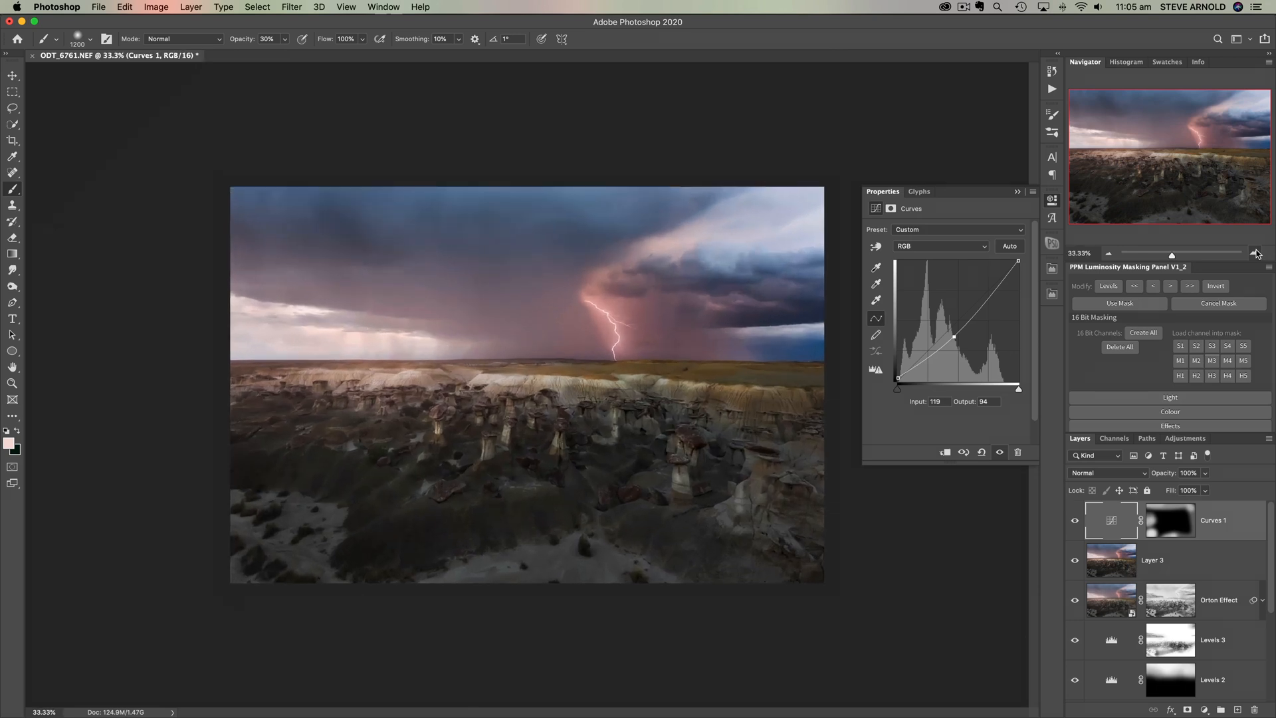
{"action": "left_click", "coordinate": [1256, 254]}
{"action": "left_click", "coordinate": [1053, 201]}
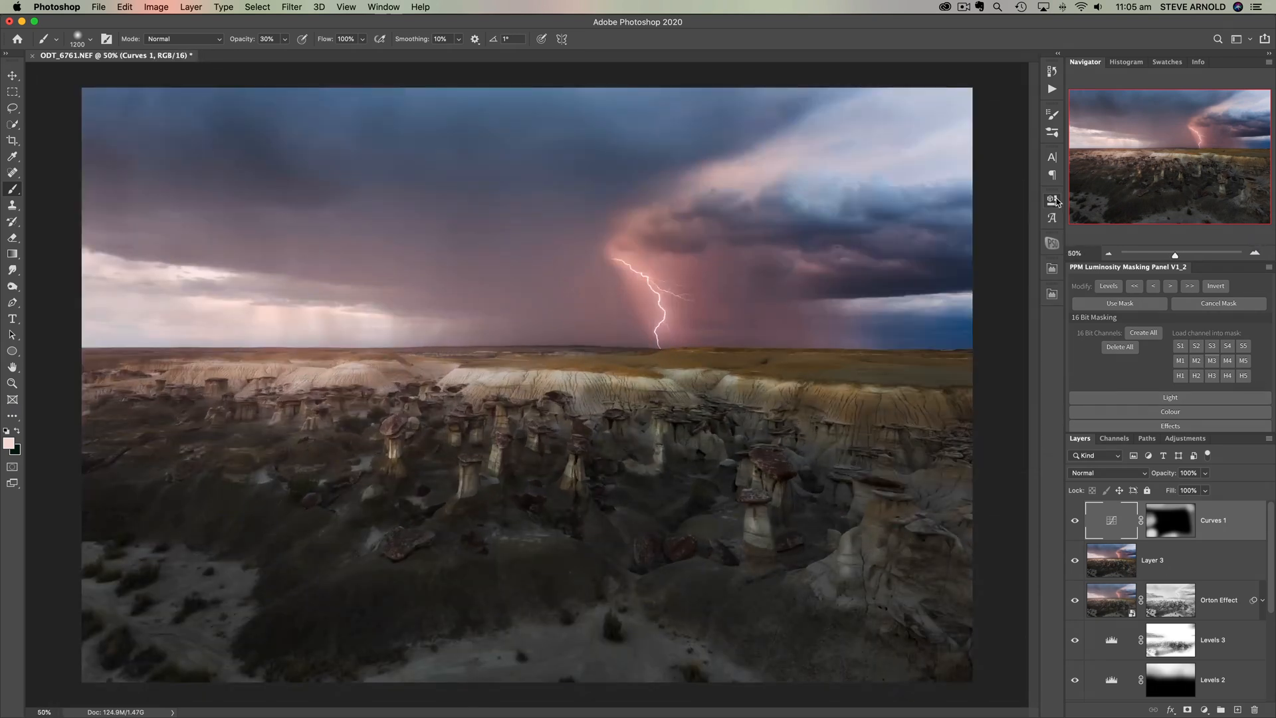